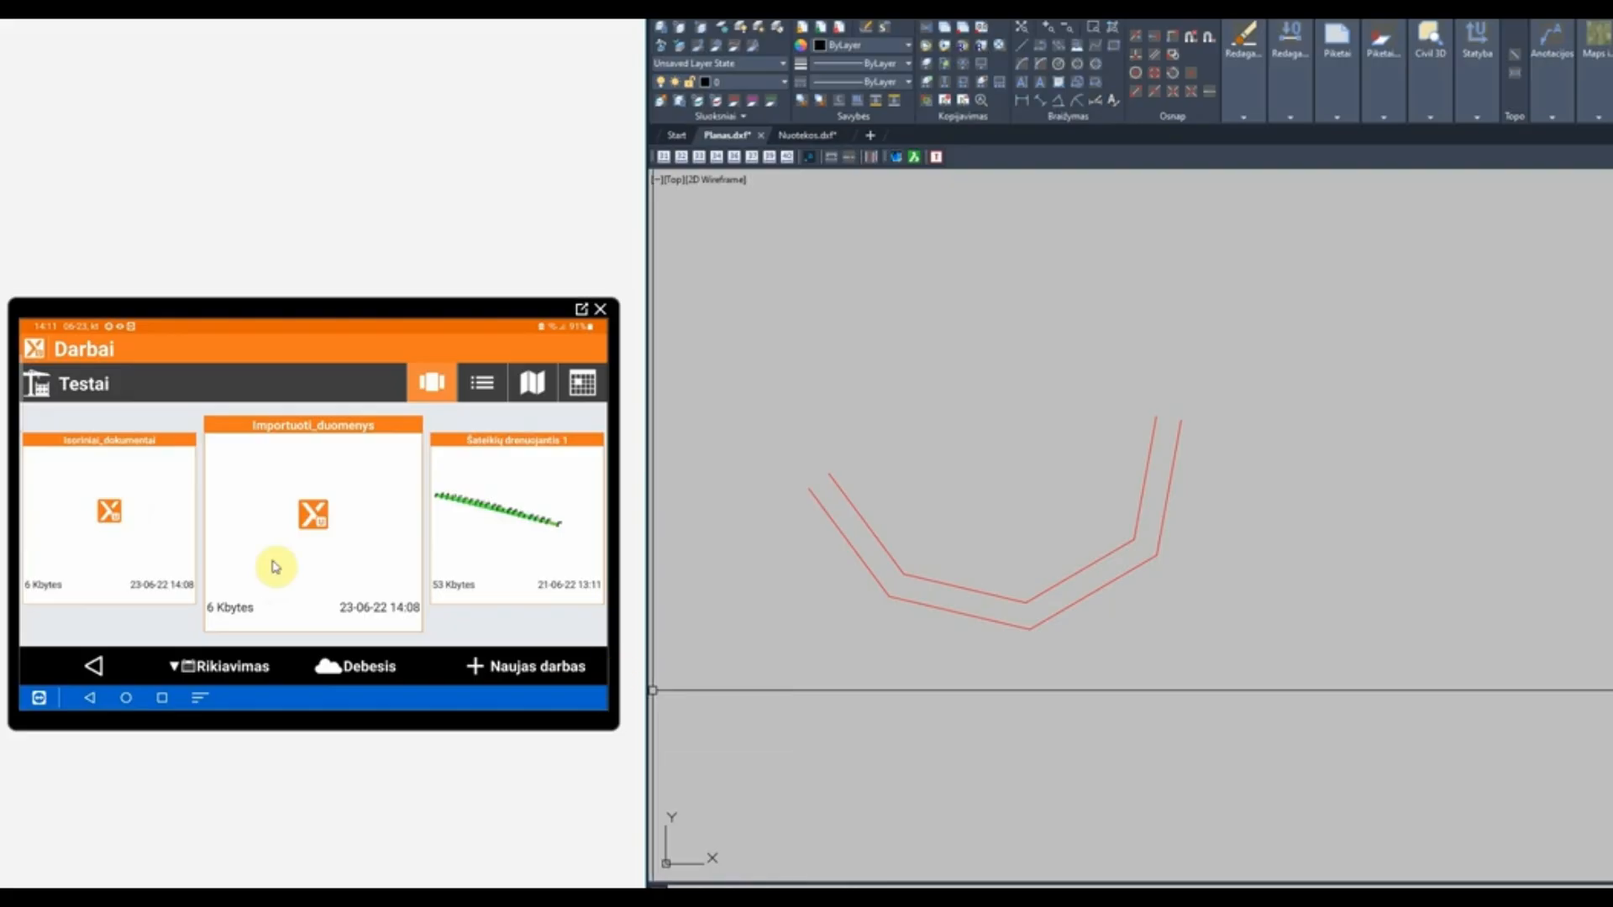
- Open the Importuoti_duomenys job and choose the Nuotekos file for an AutoCAD DXF/DWG import
click(318, 541)
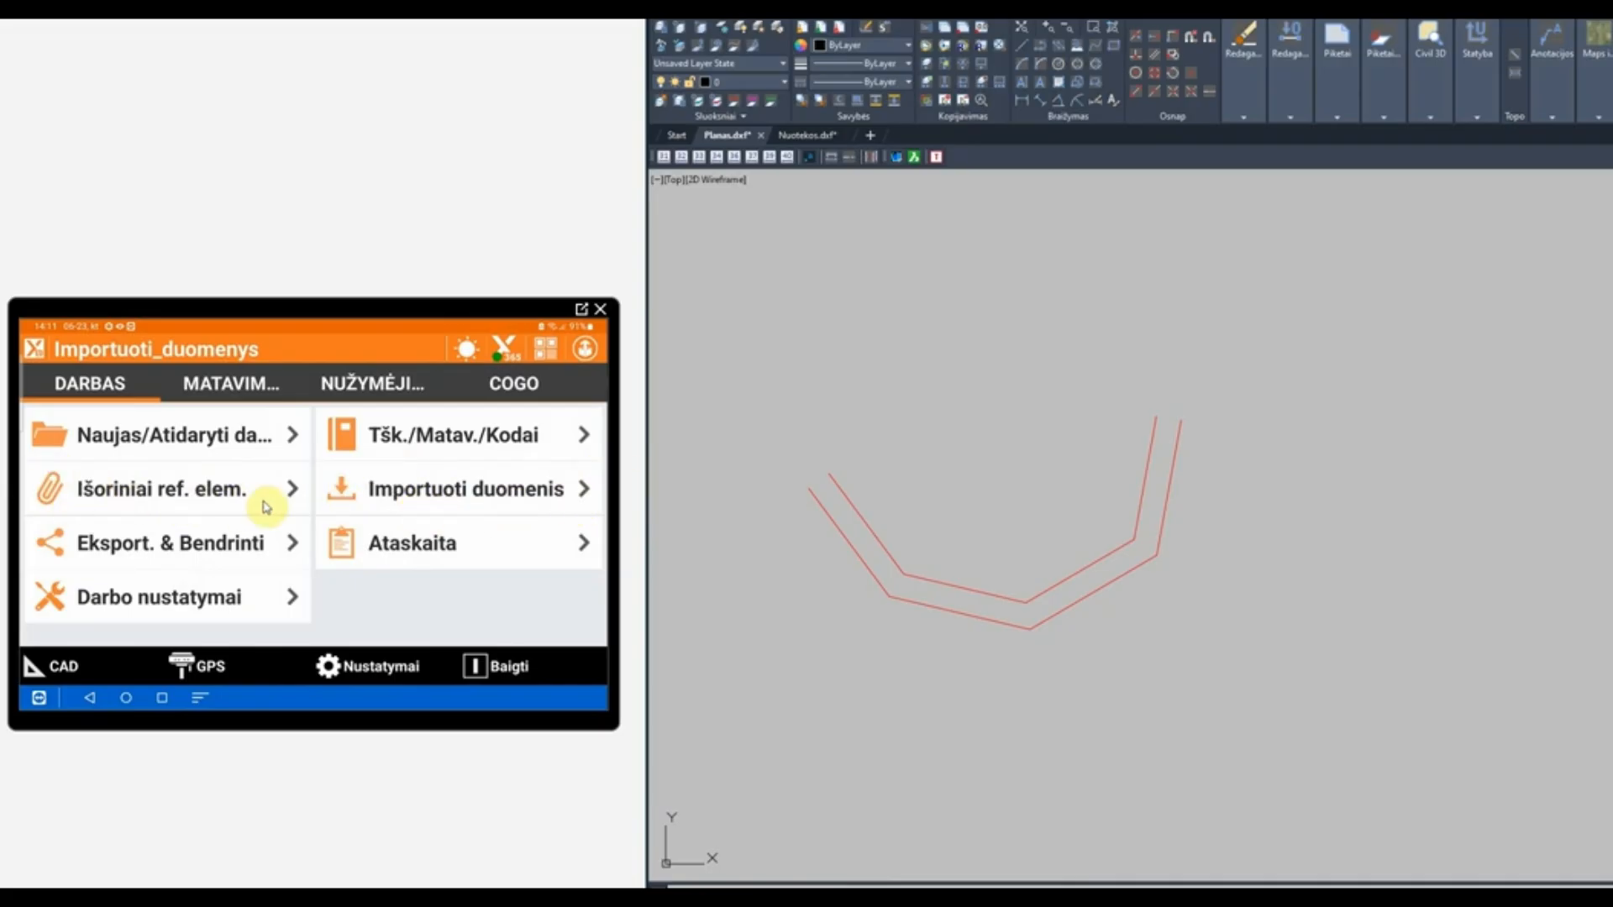
click(483, 499)
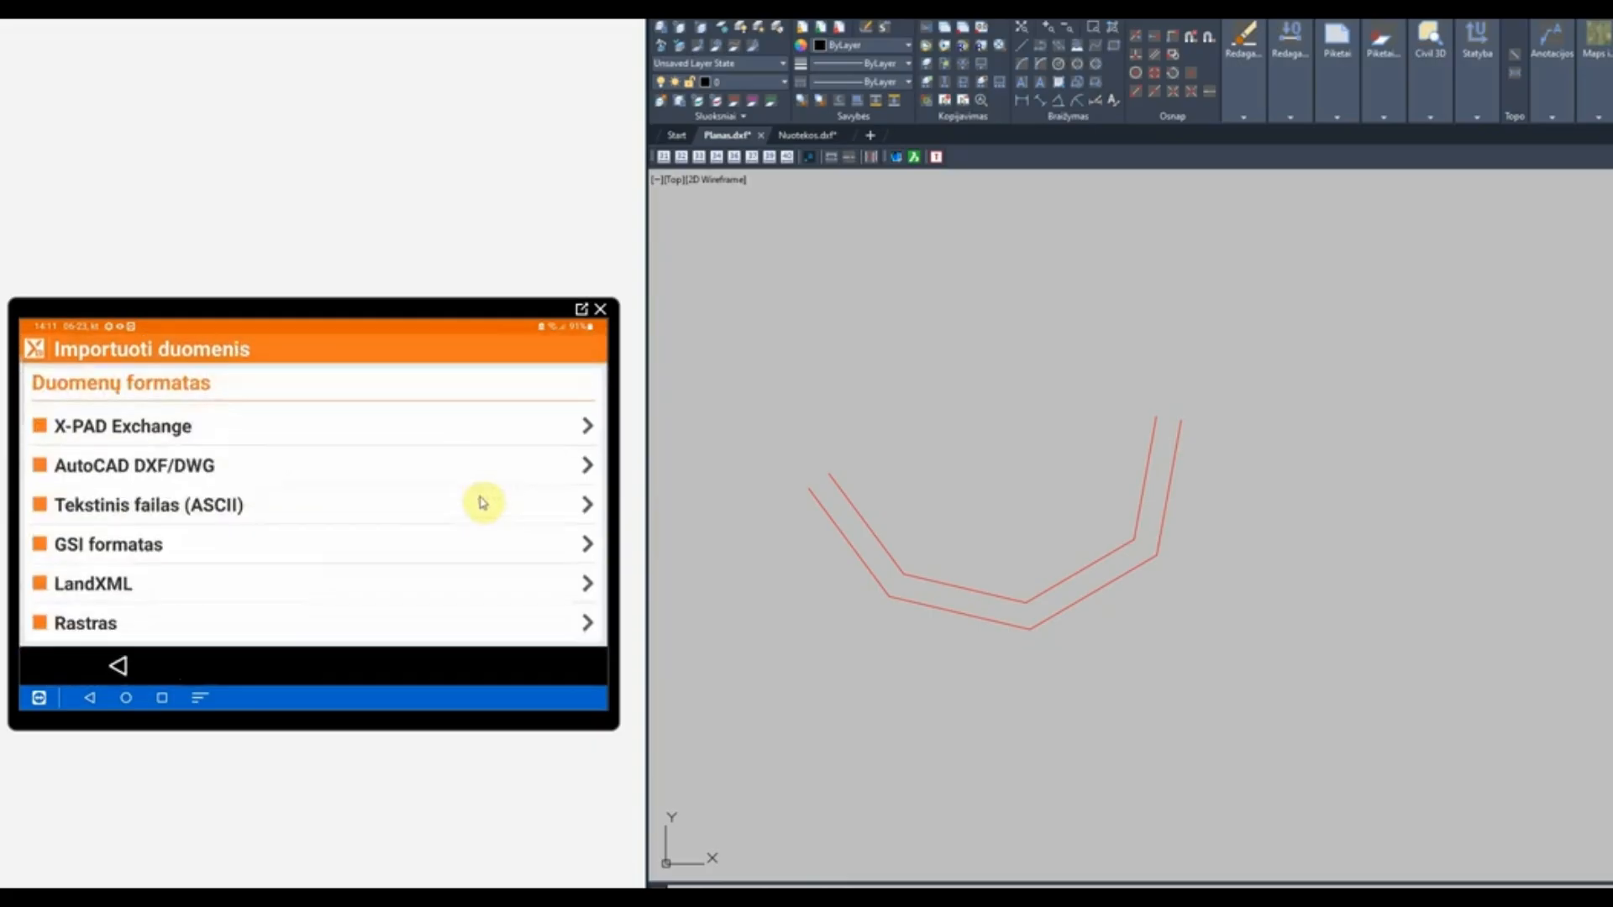
click(281, 470)
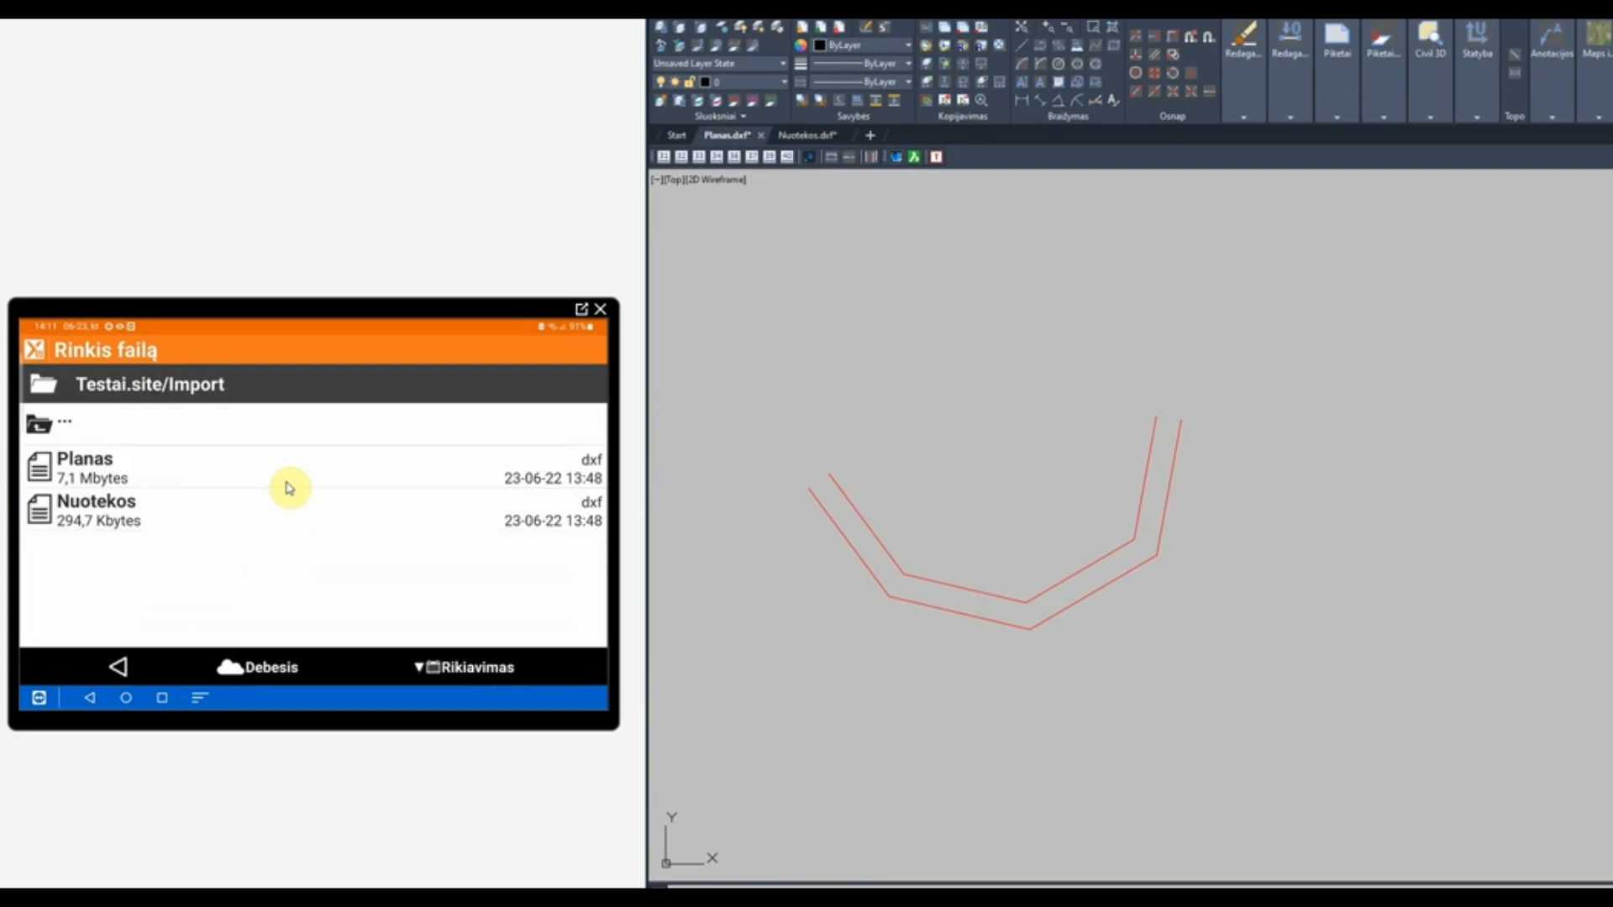
click(171, 516)
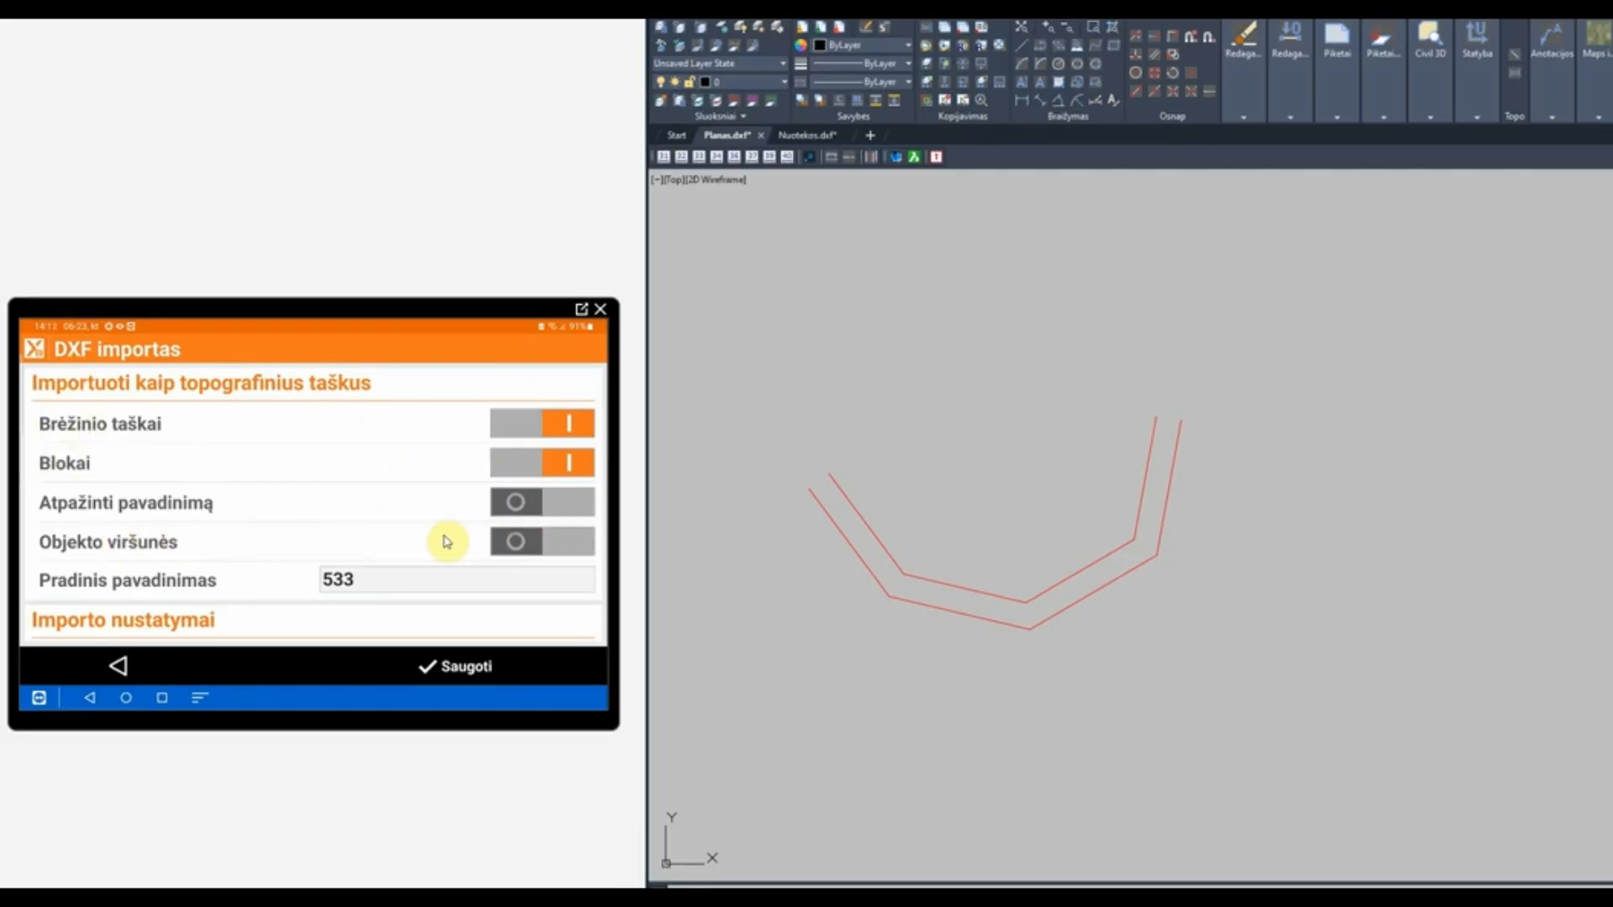
- Enable Objekto viršūnės so that object vertices are imported as topographic points
click(566, 542)
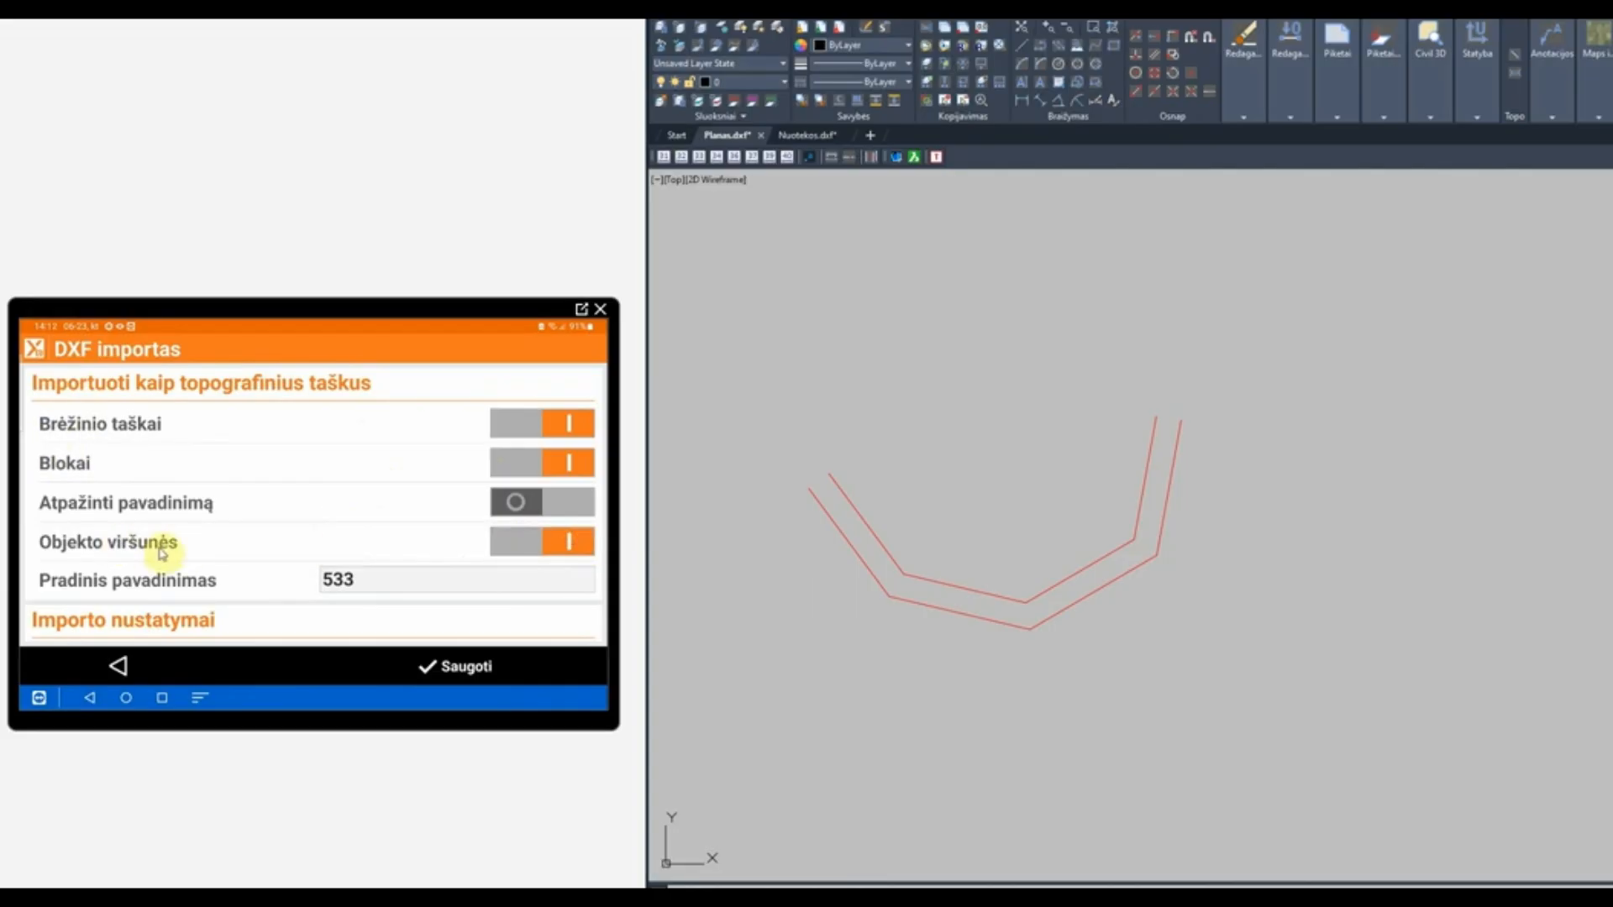
click(517, 547)
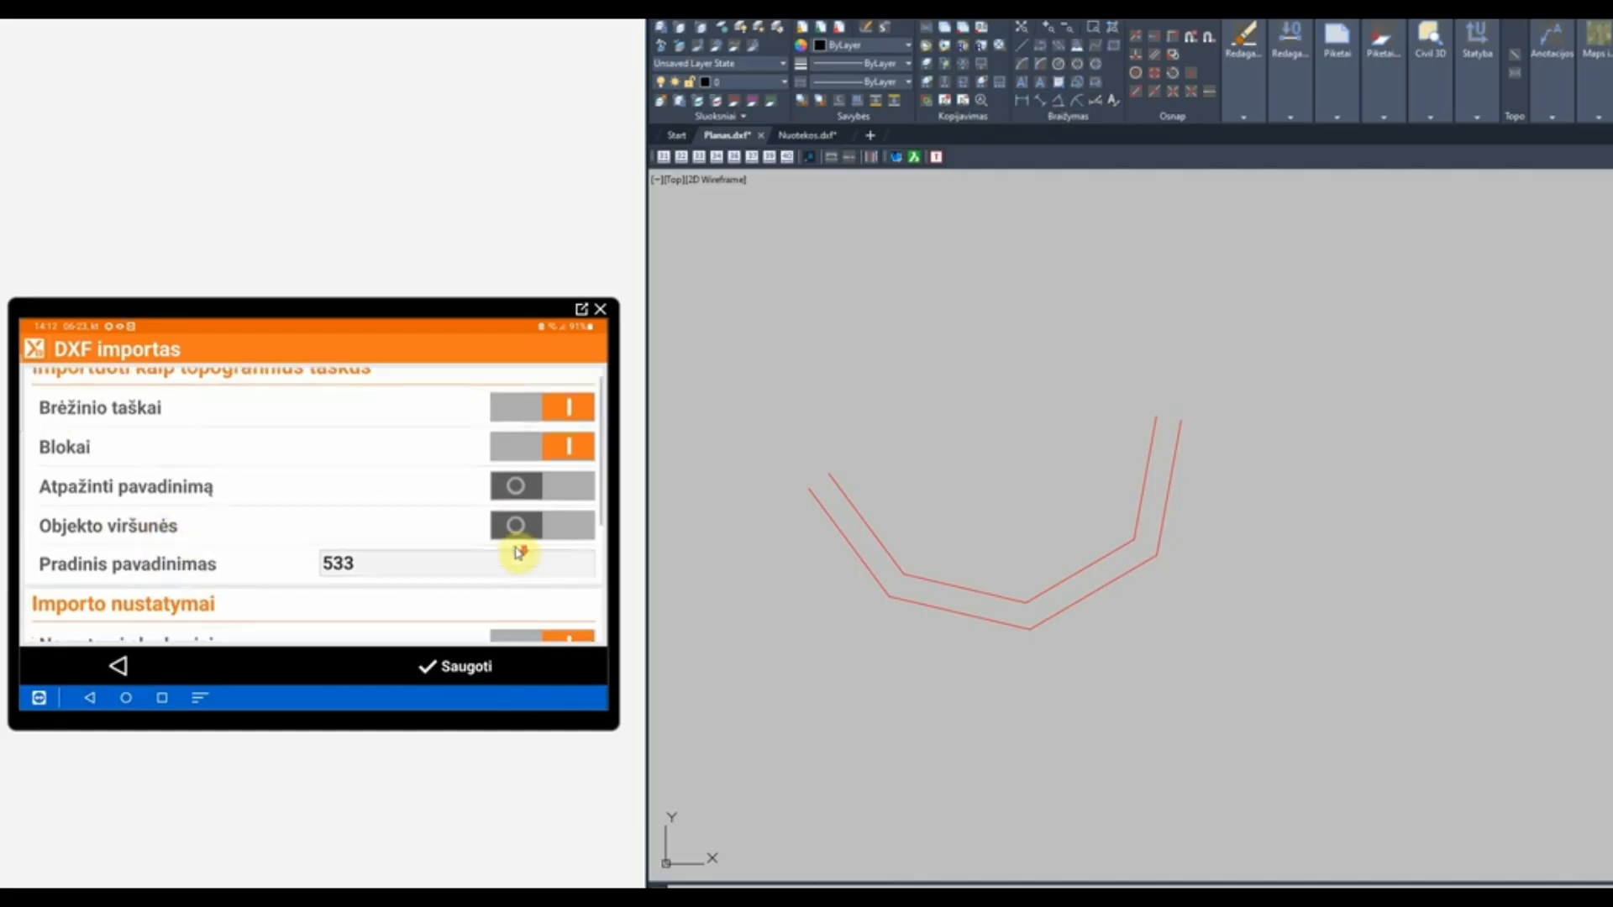
scroll(519, 547, down, 3)
scroll(559, 453, up, 3)
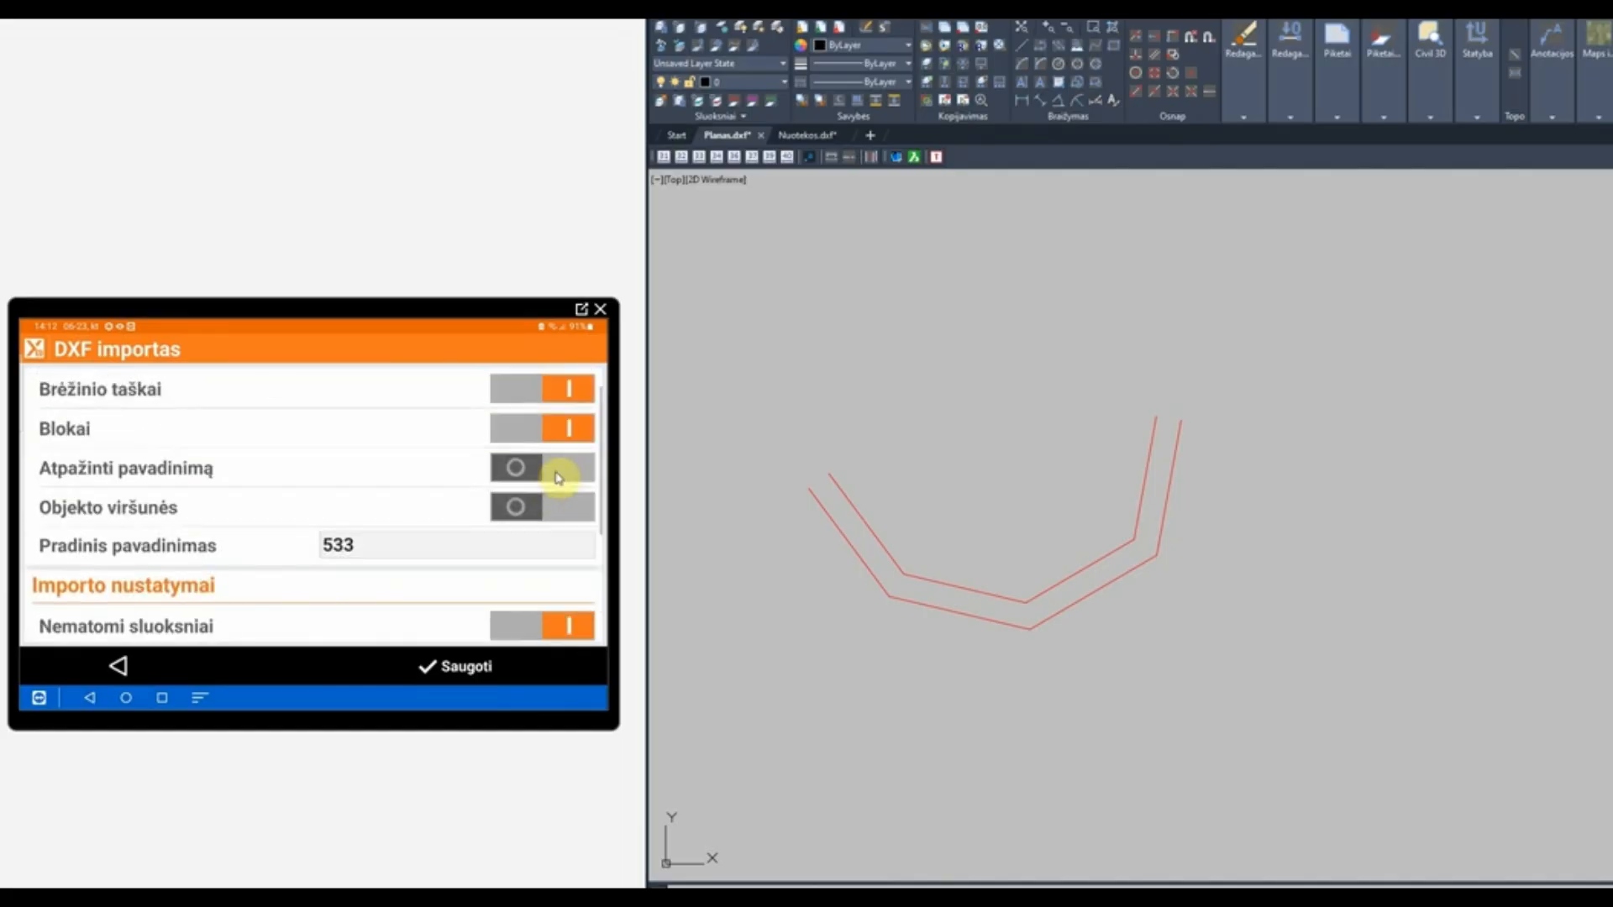
scroll(559, 477, up, 2)
click(564, 546)
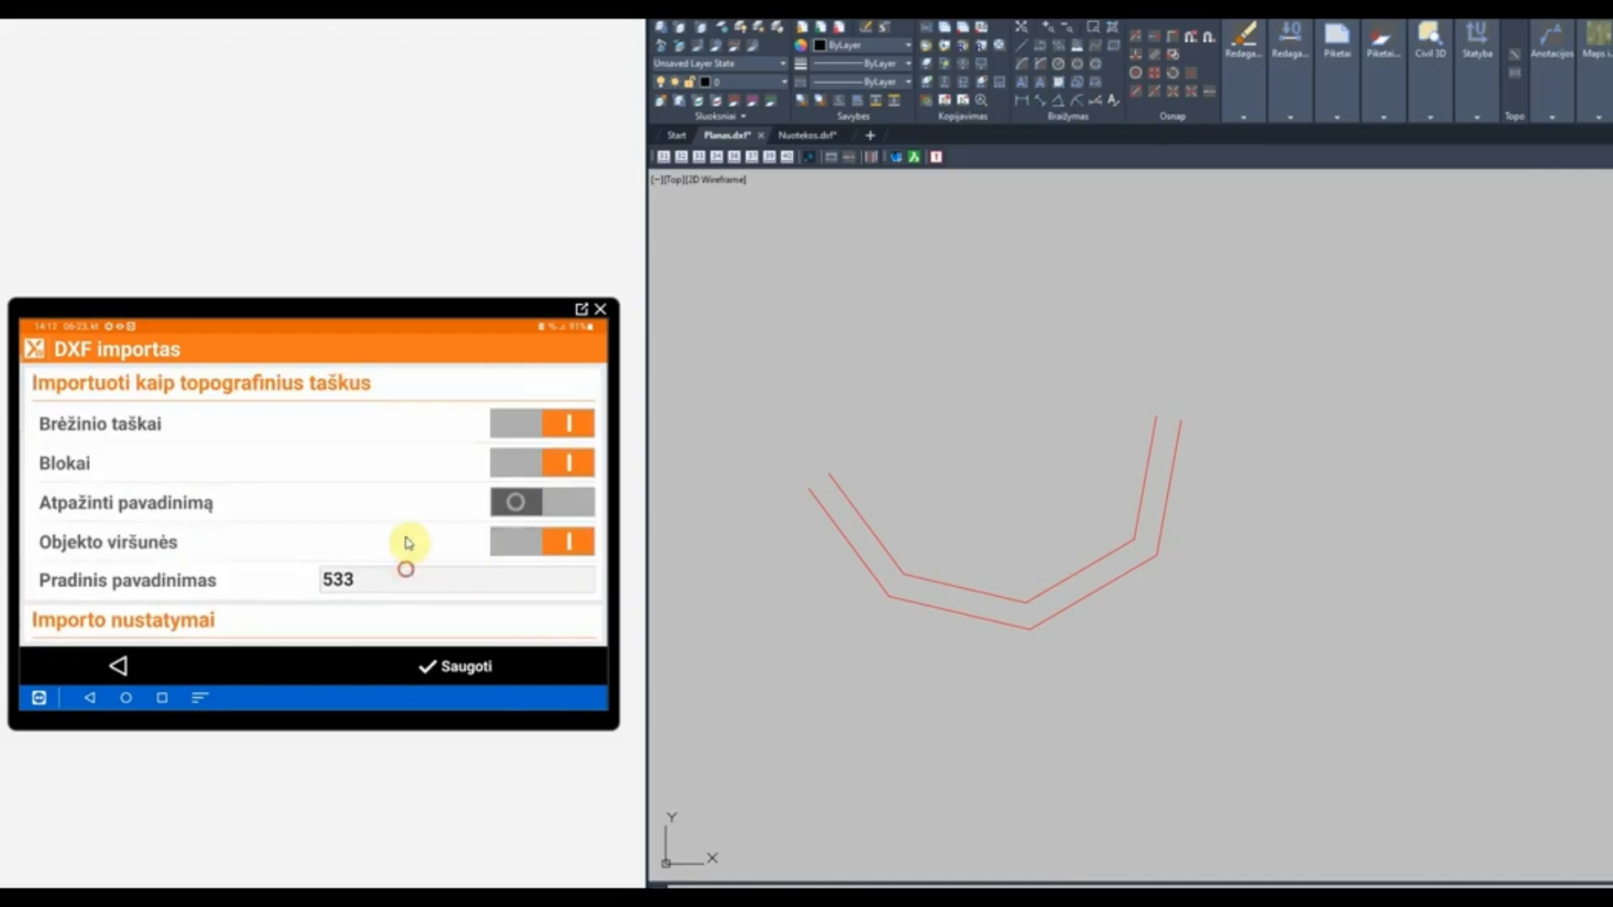
- Set Importuoti blokus to Kaip blokus and run the DXF import of Nuotekos
scroll(408, 542, down, 3)
scroll(350, 511, down, 1)
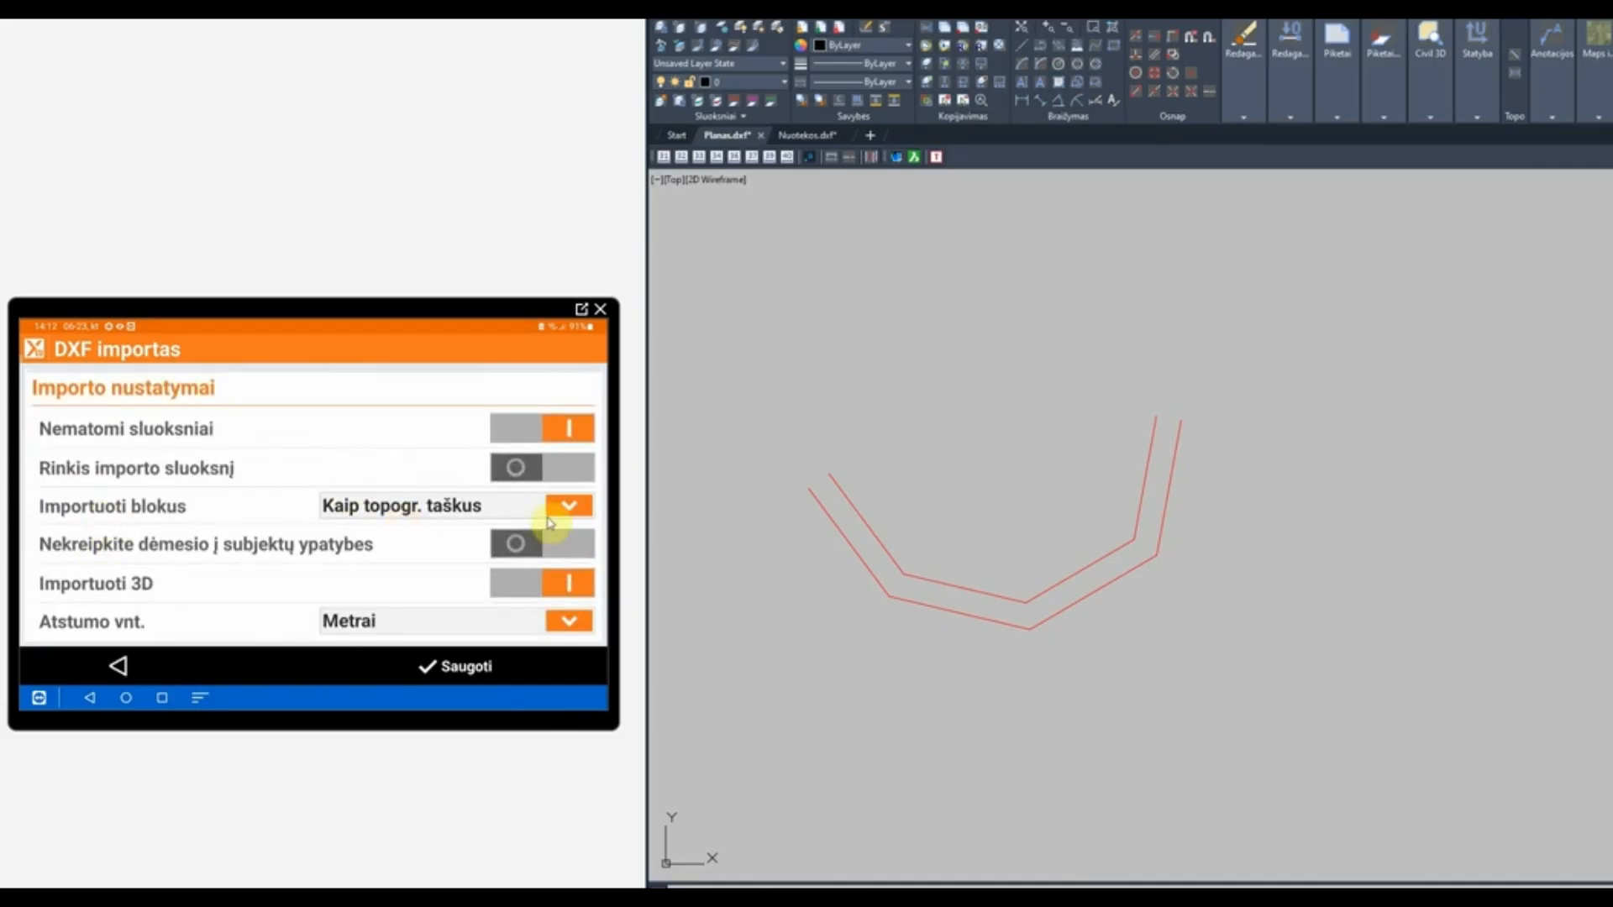
click(576, 513)
click(404, 533)
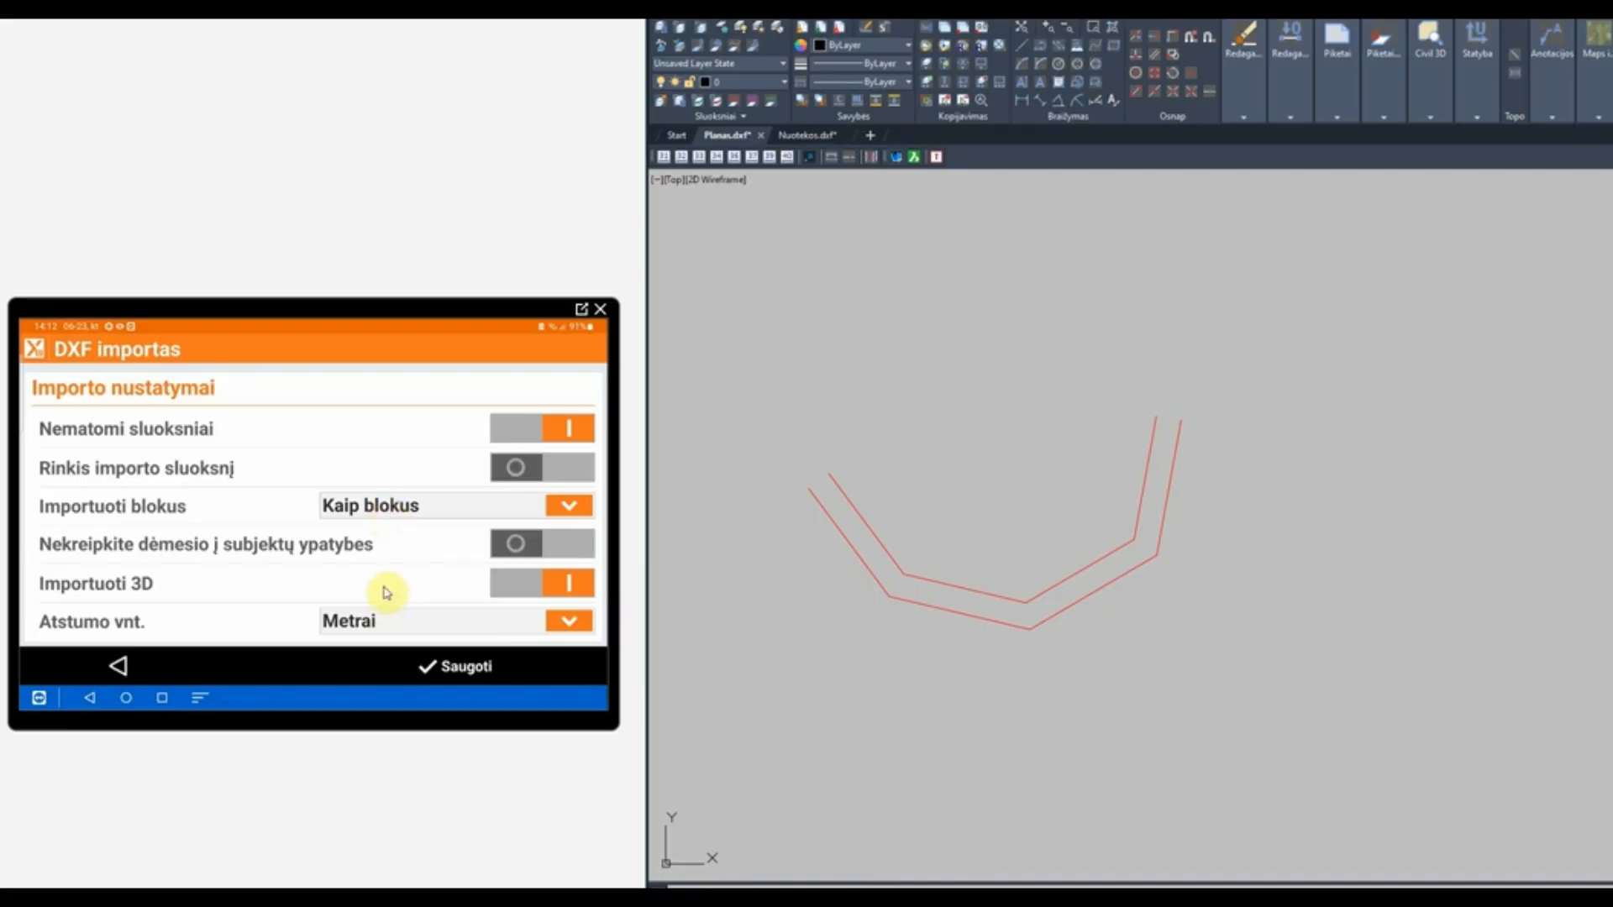
click(441, 667)
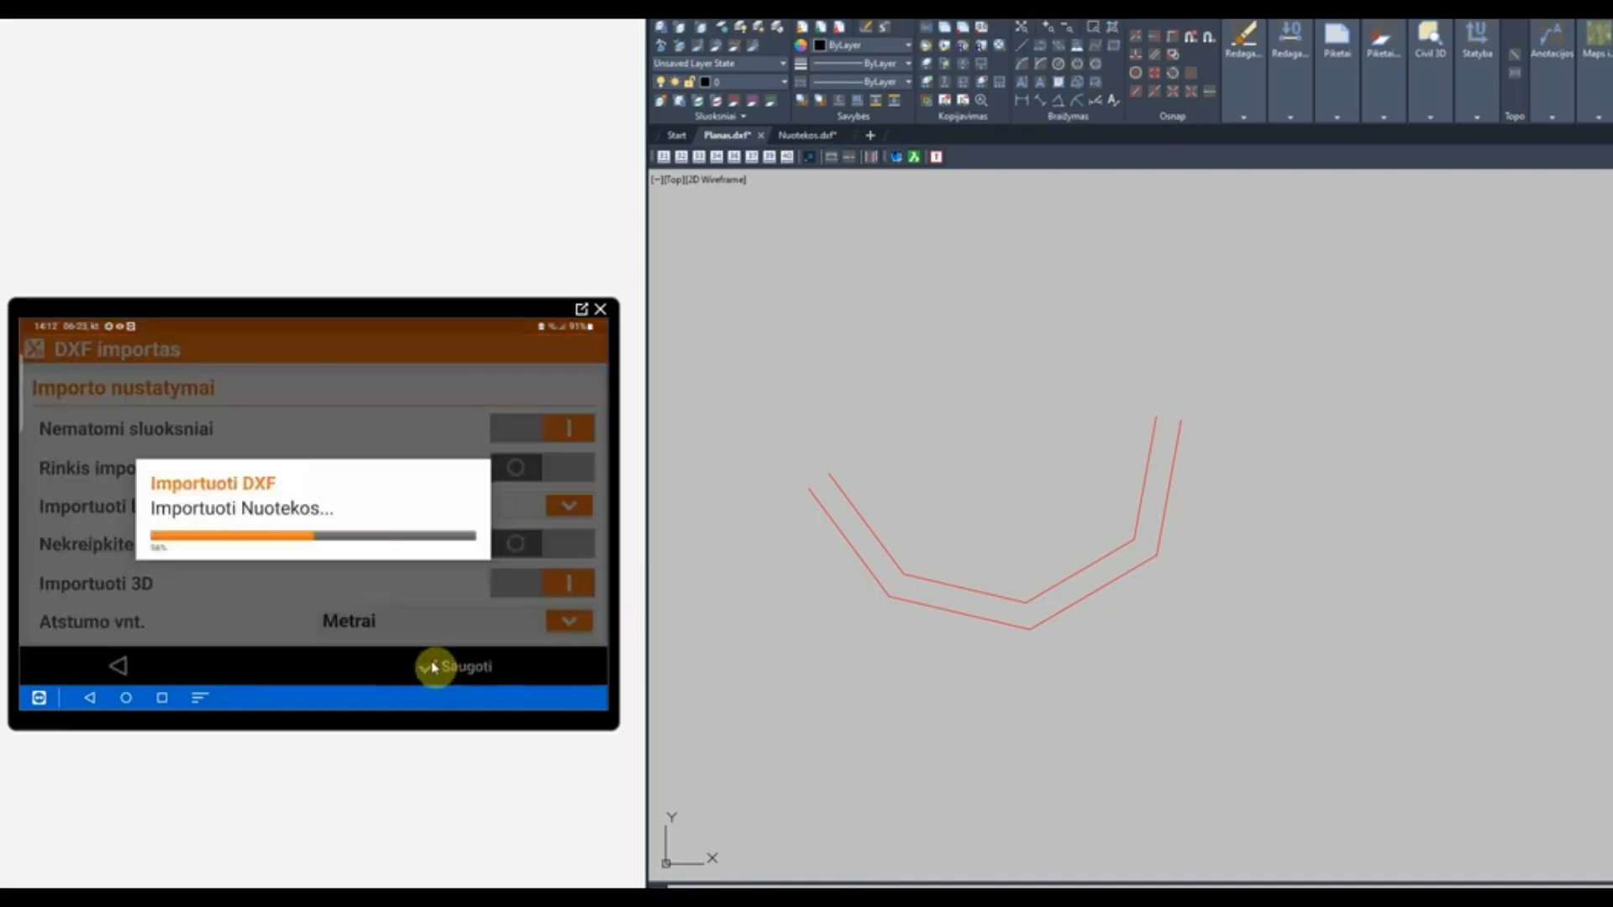
- Leave the import screens and compare the job's CAD view with the Nuotekos.dxf drawing in AutoCAD
click(124, 670)
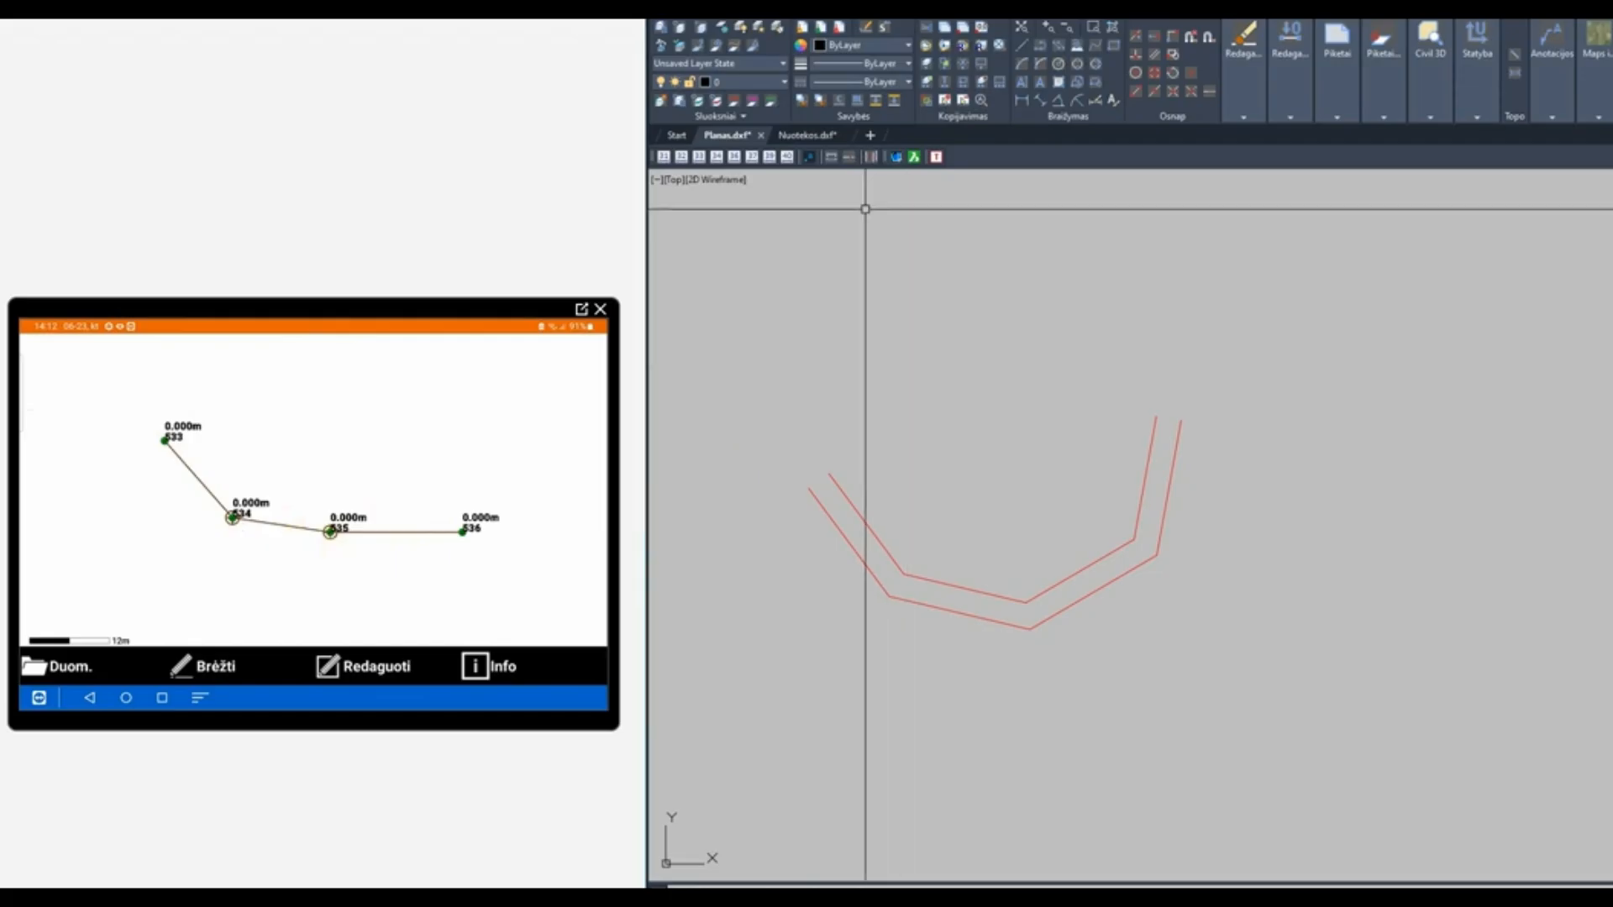
click(808, 135)
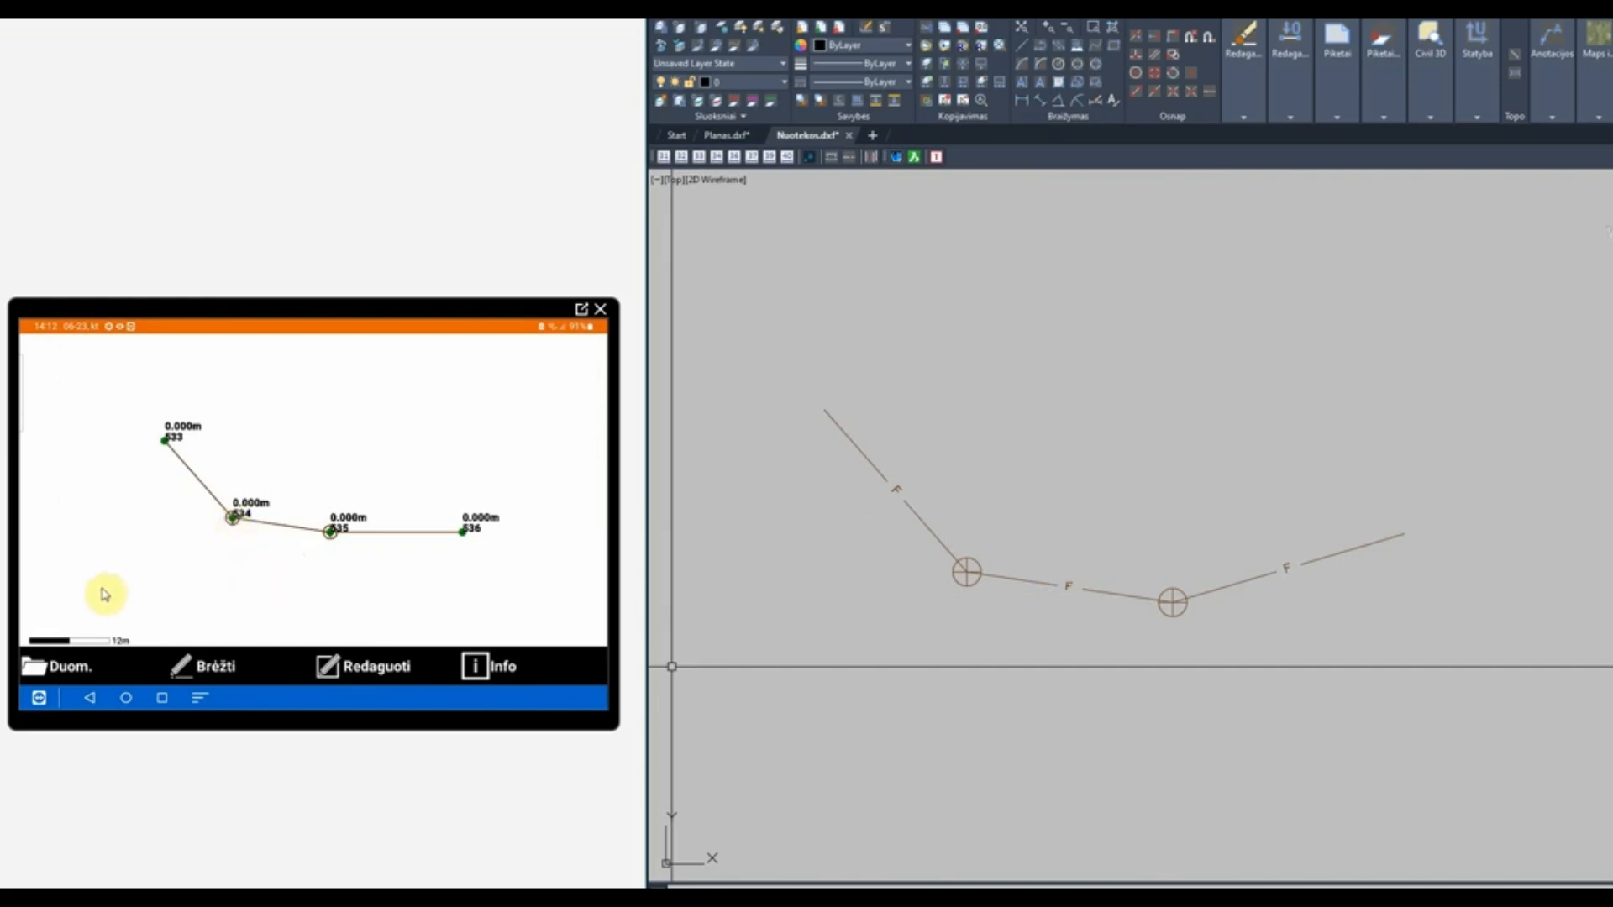
- Start another DWG/DXF import from the X-PAD CAD view and choose the Planas file
click(115, 535)
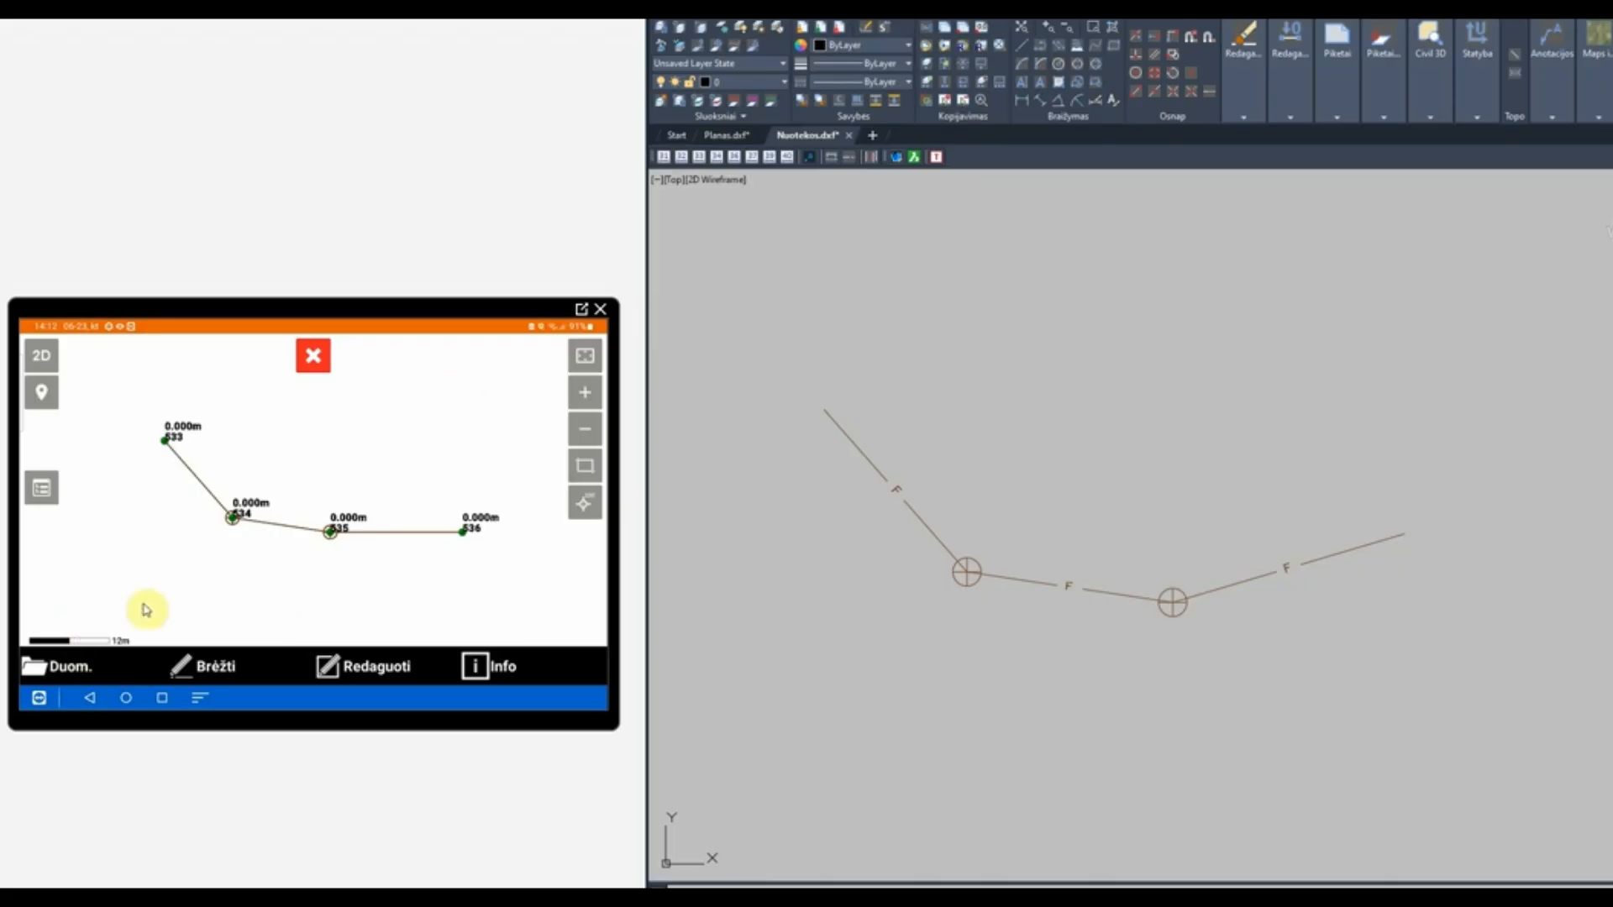
click(56, 668)
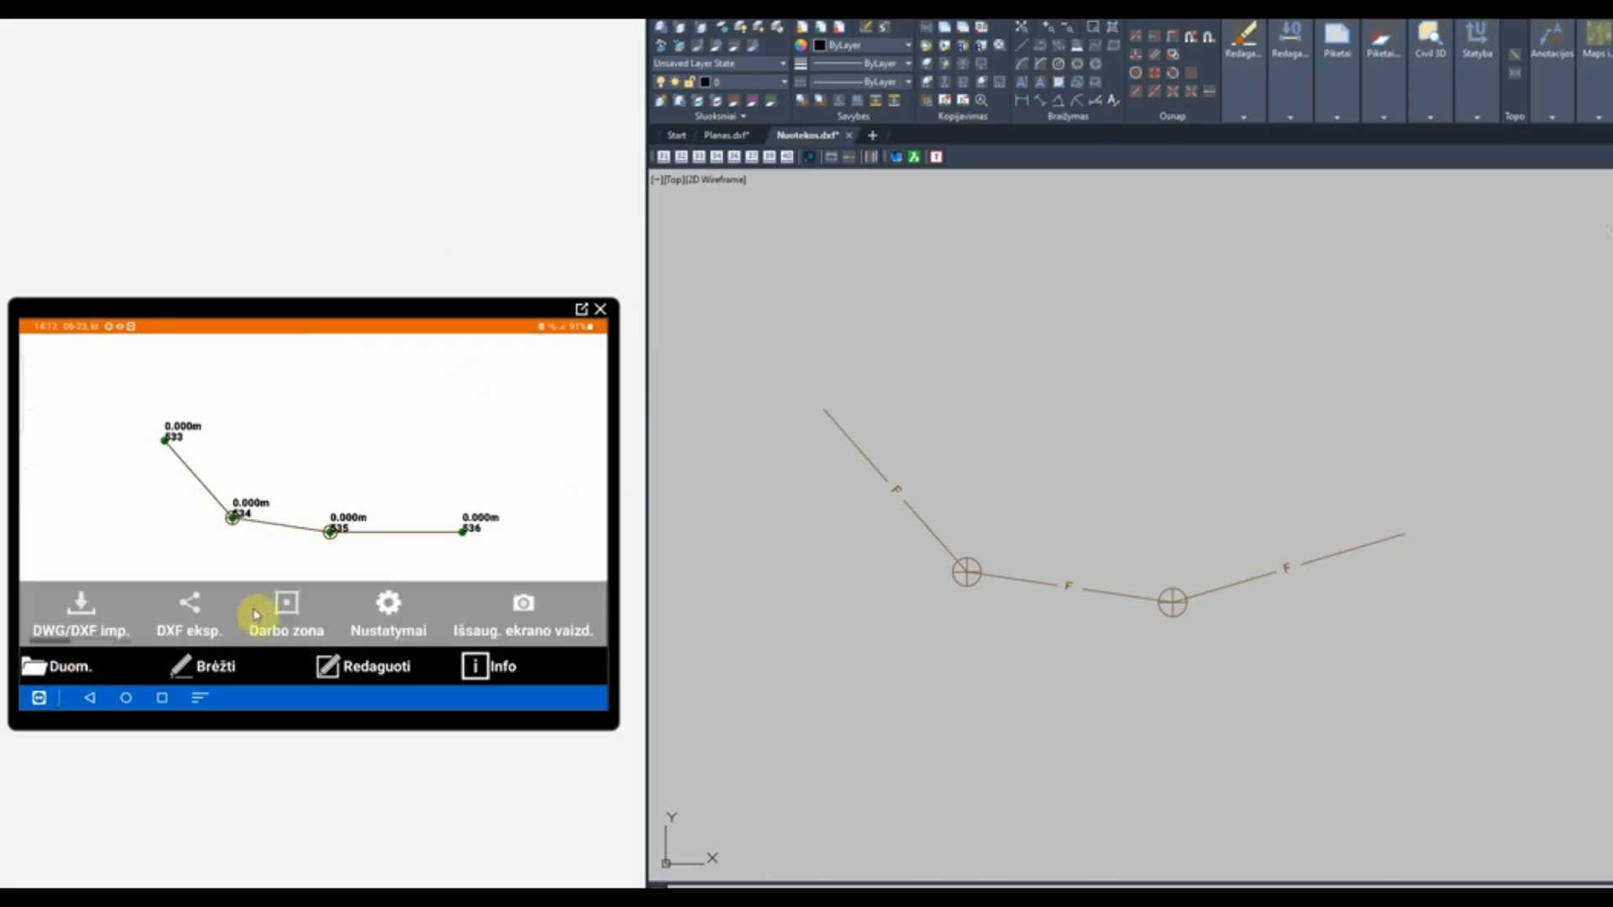
click(79, 609)
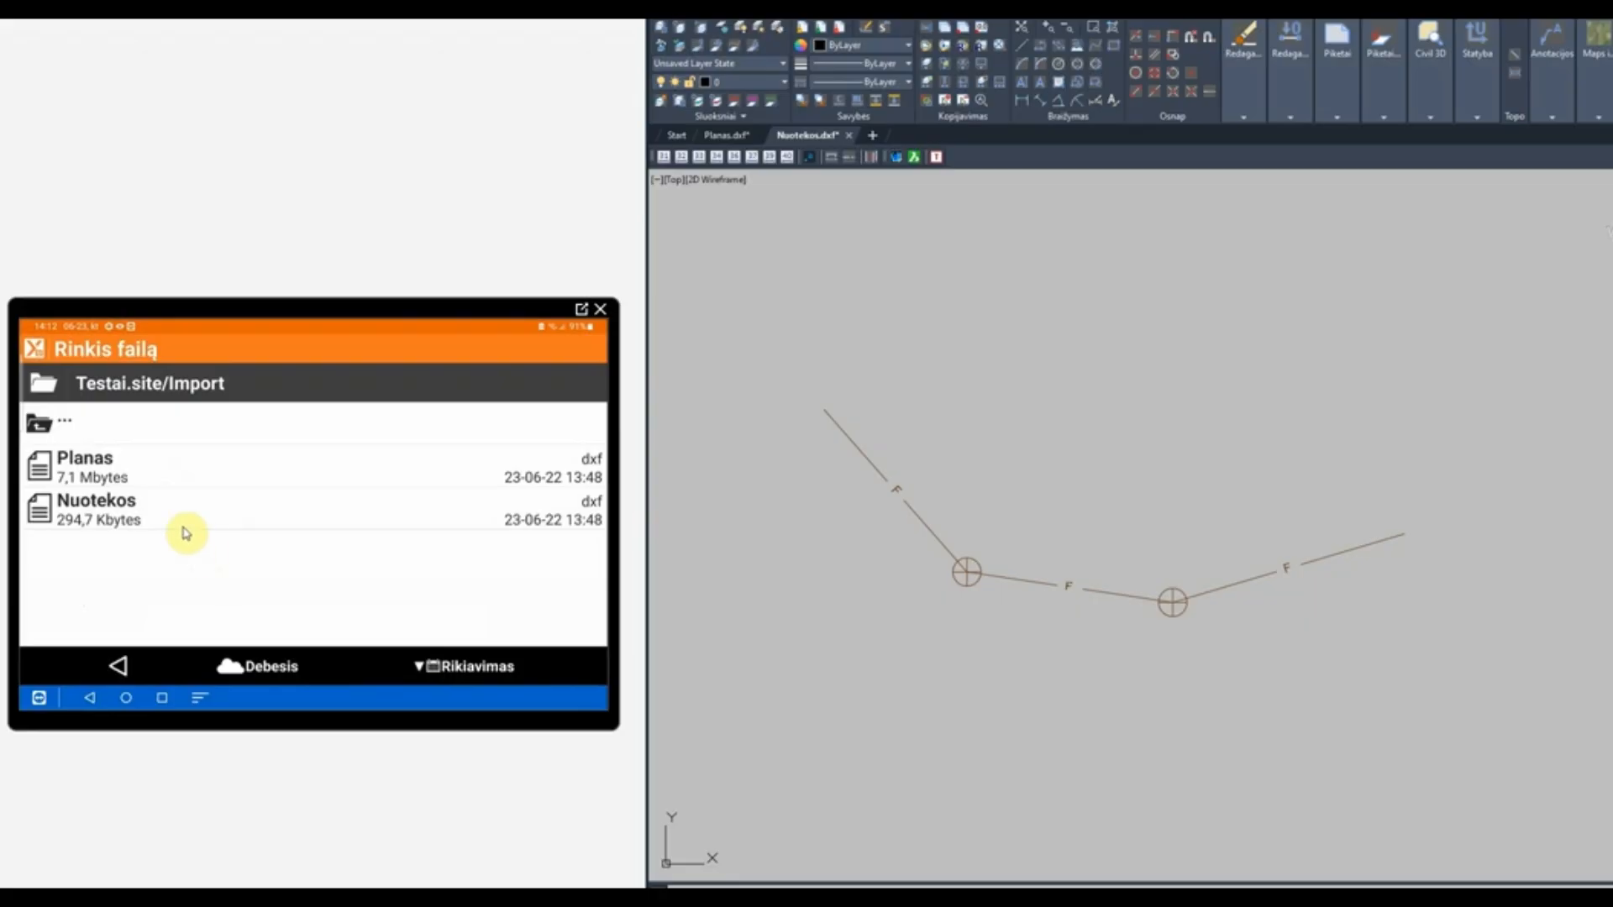
click(183, 502)
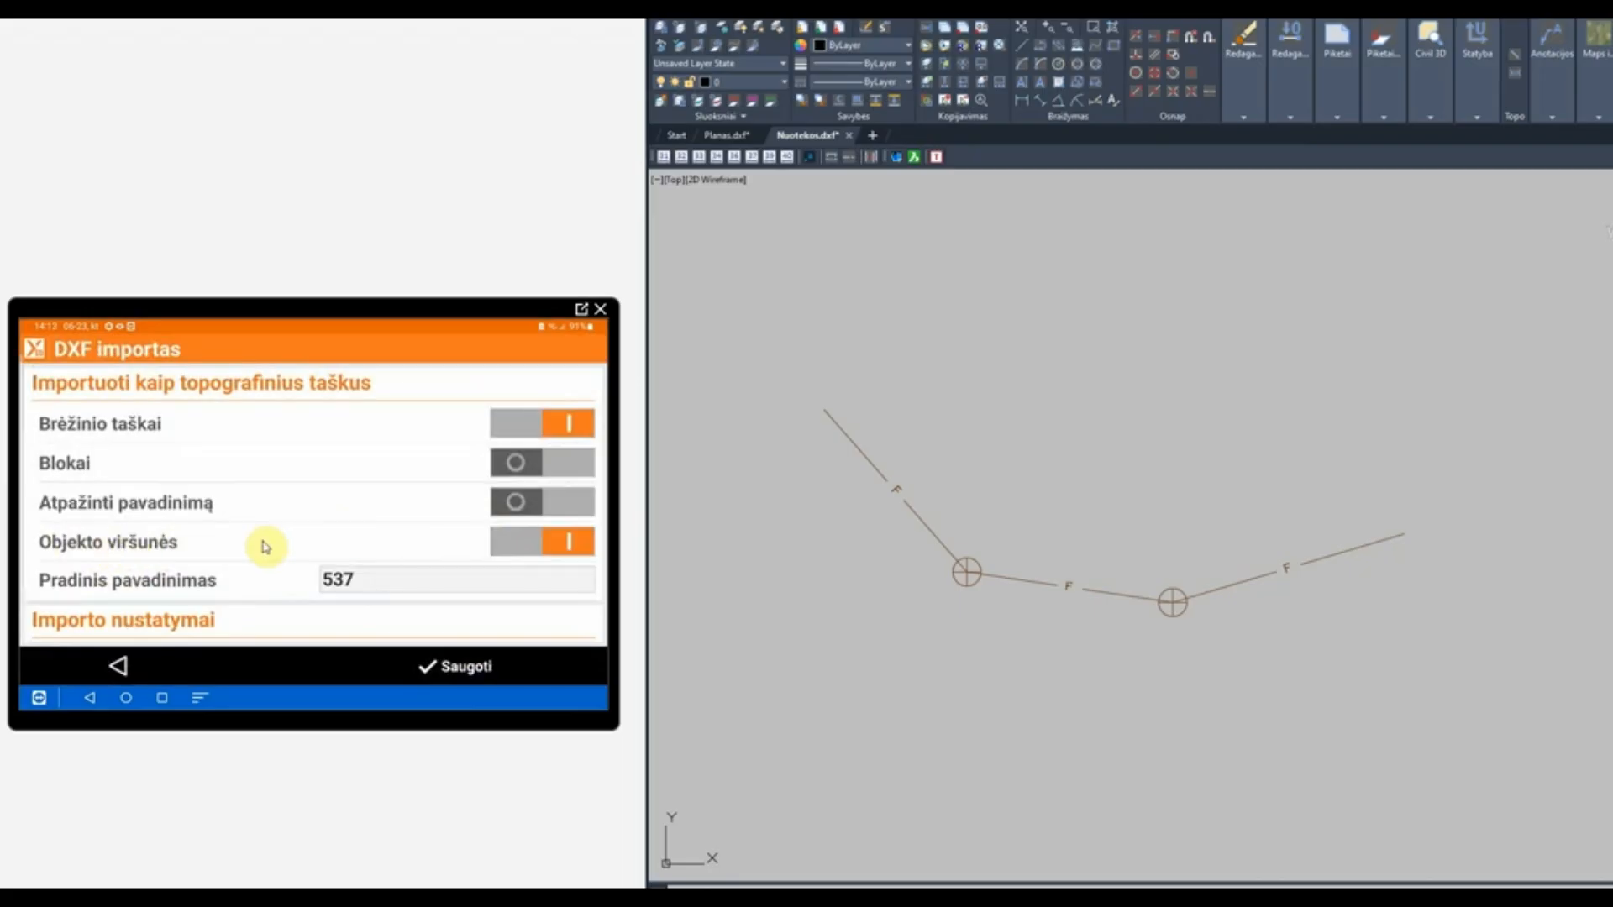
- Enable Blokai, set Importuoti blokus to Kaip blokus, and run the DXF import of Planas
click(559, 462)
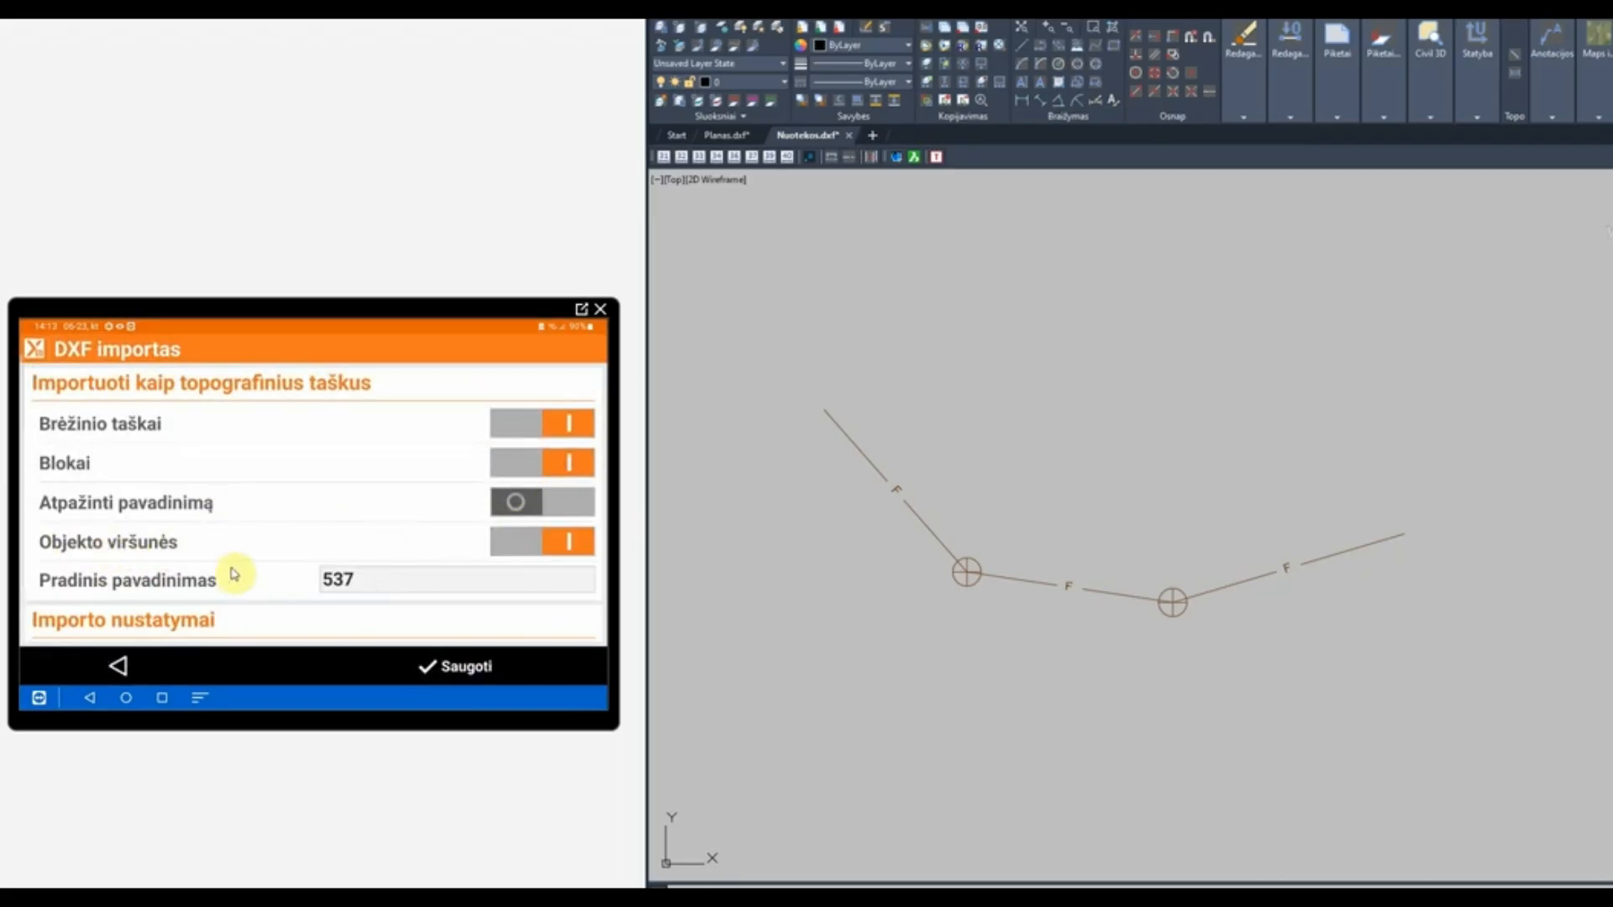
drag(227, 569, 245, 453)
drag(260, 562, 253, 460)
click(568, 517)
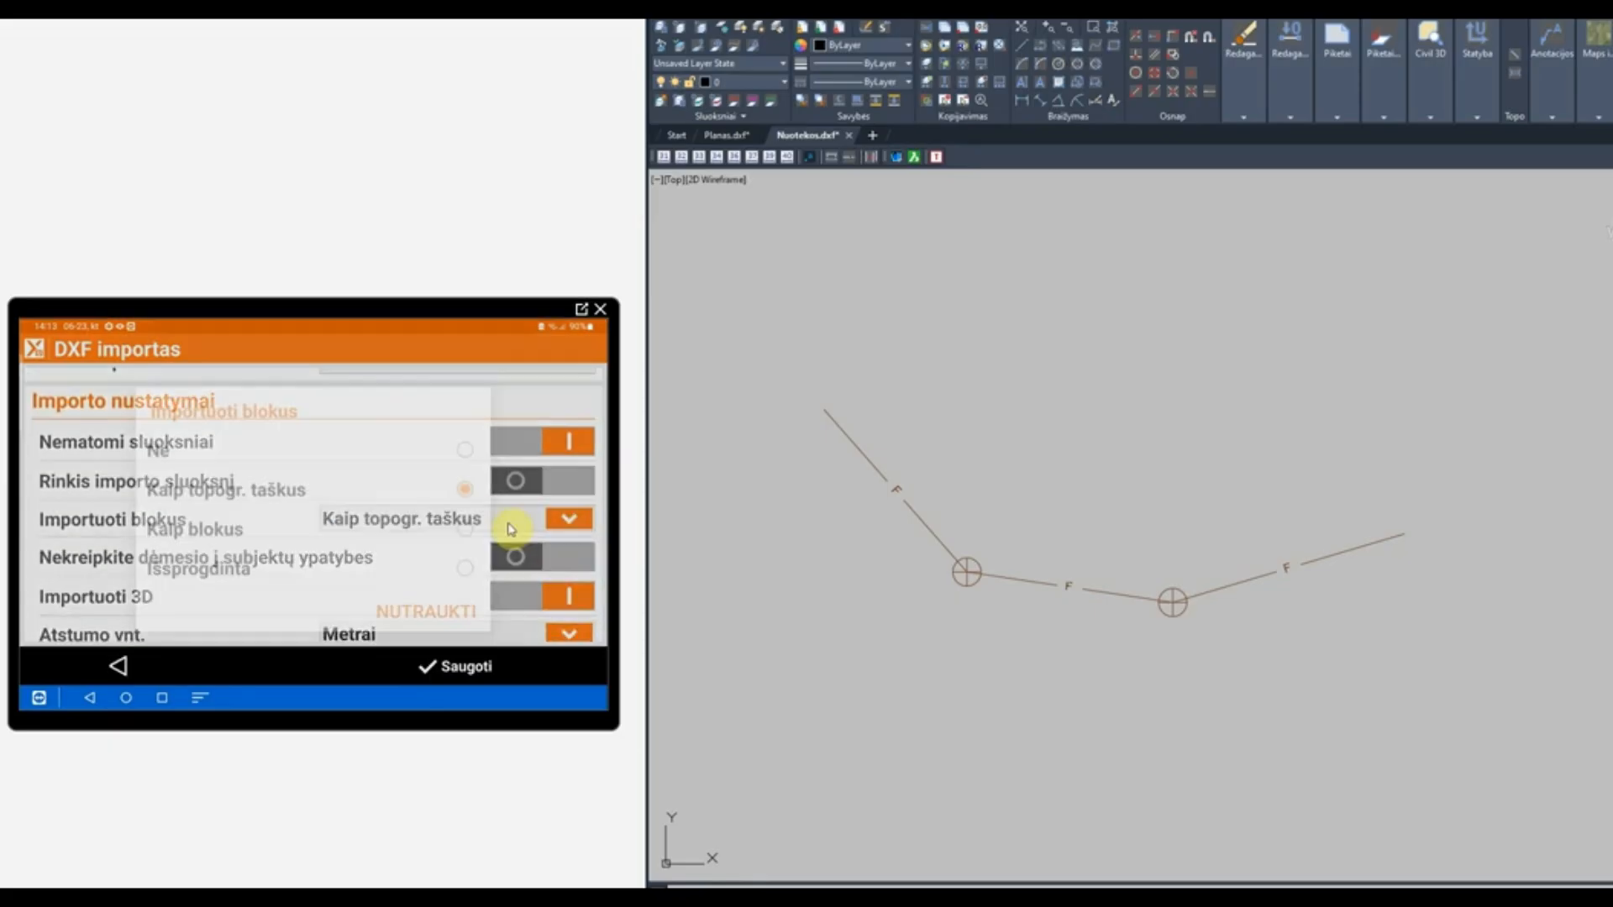
click(414, 530)
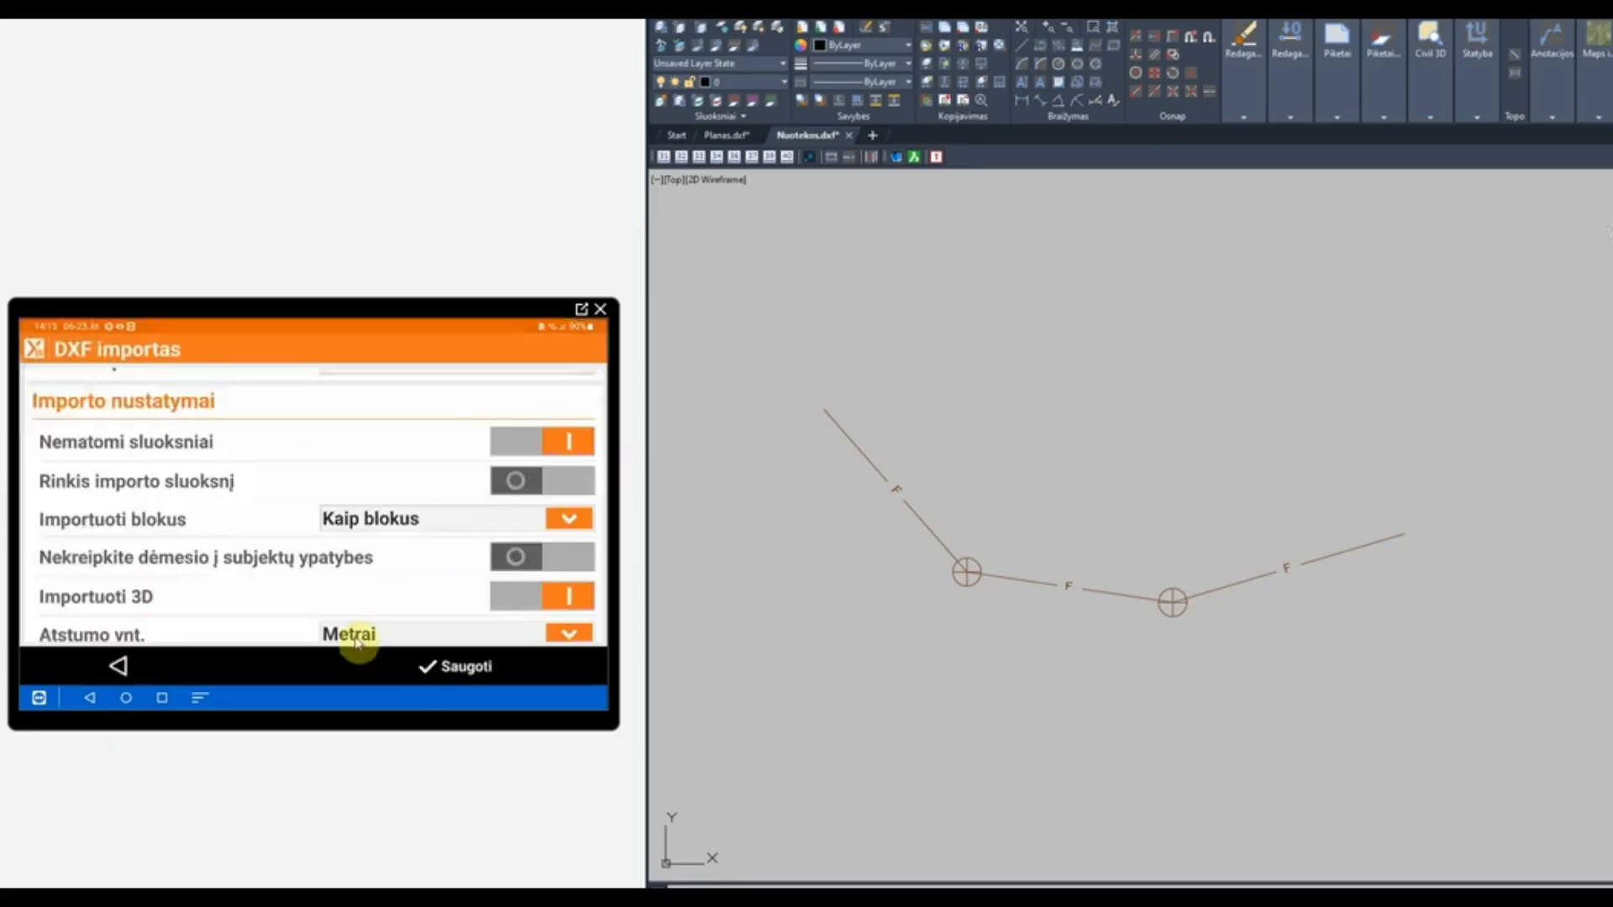
click(448, 668)
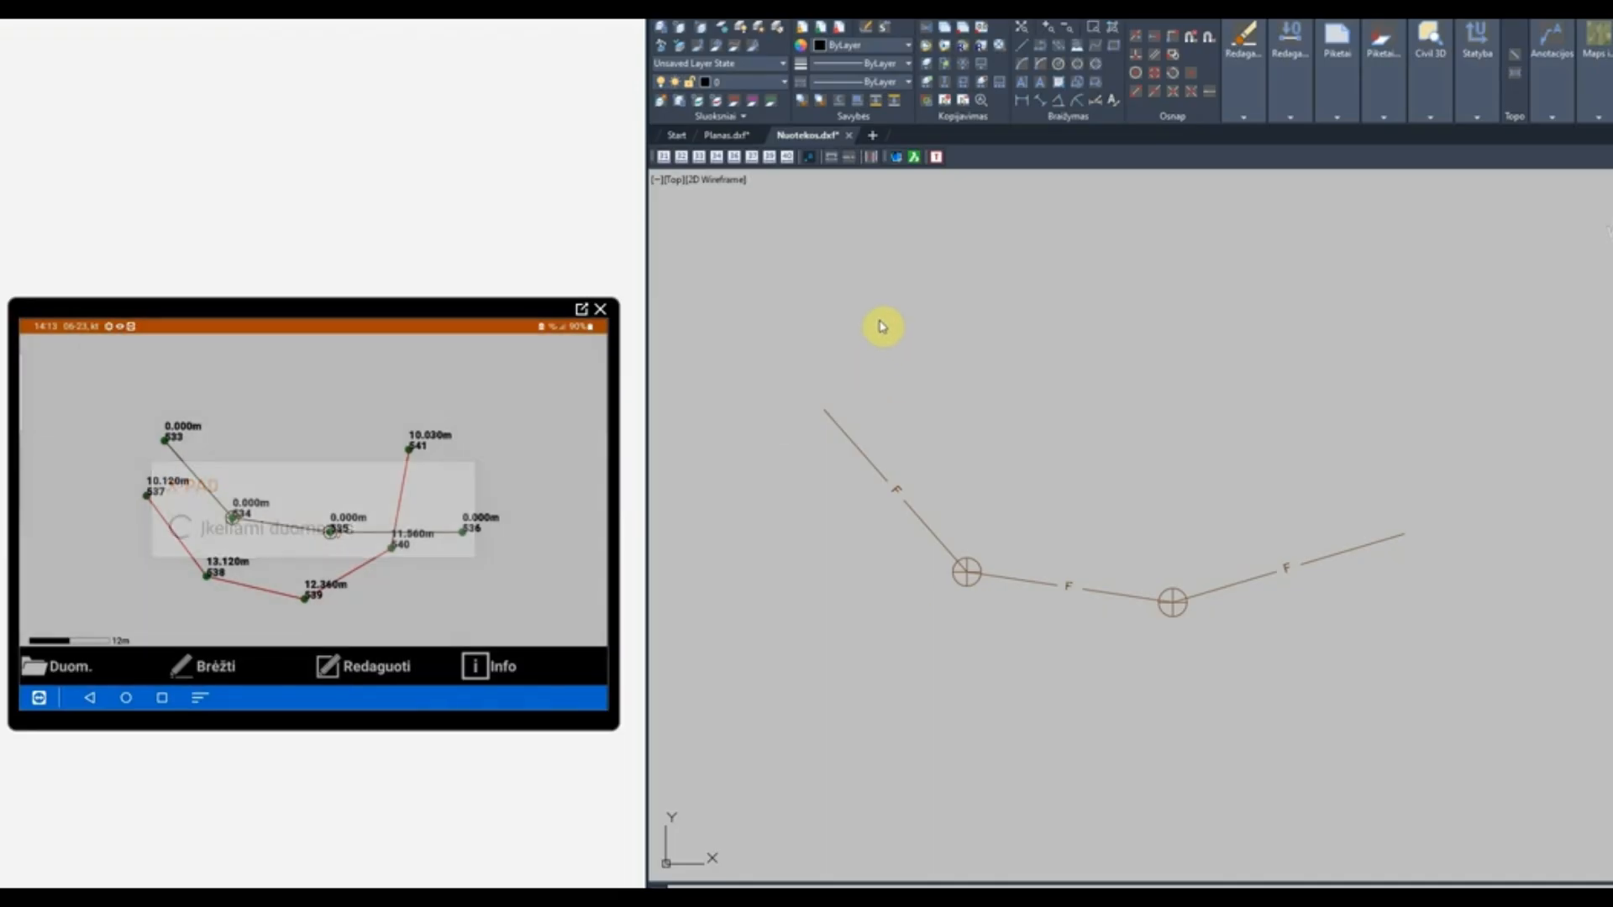
- Compare the Planas.dxf drawing in AutoCAD with the imported red polyline in the X-PAD CAD view
click(728, 135)
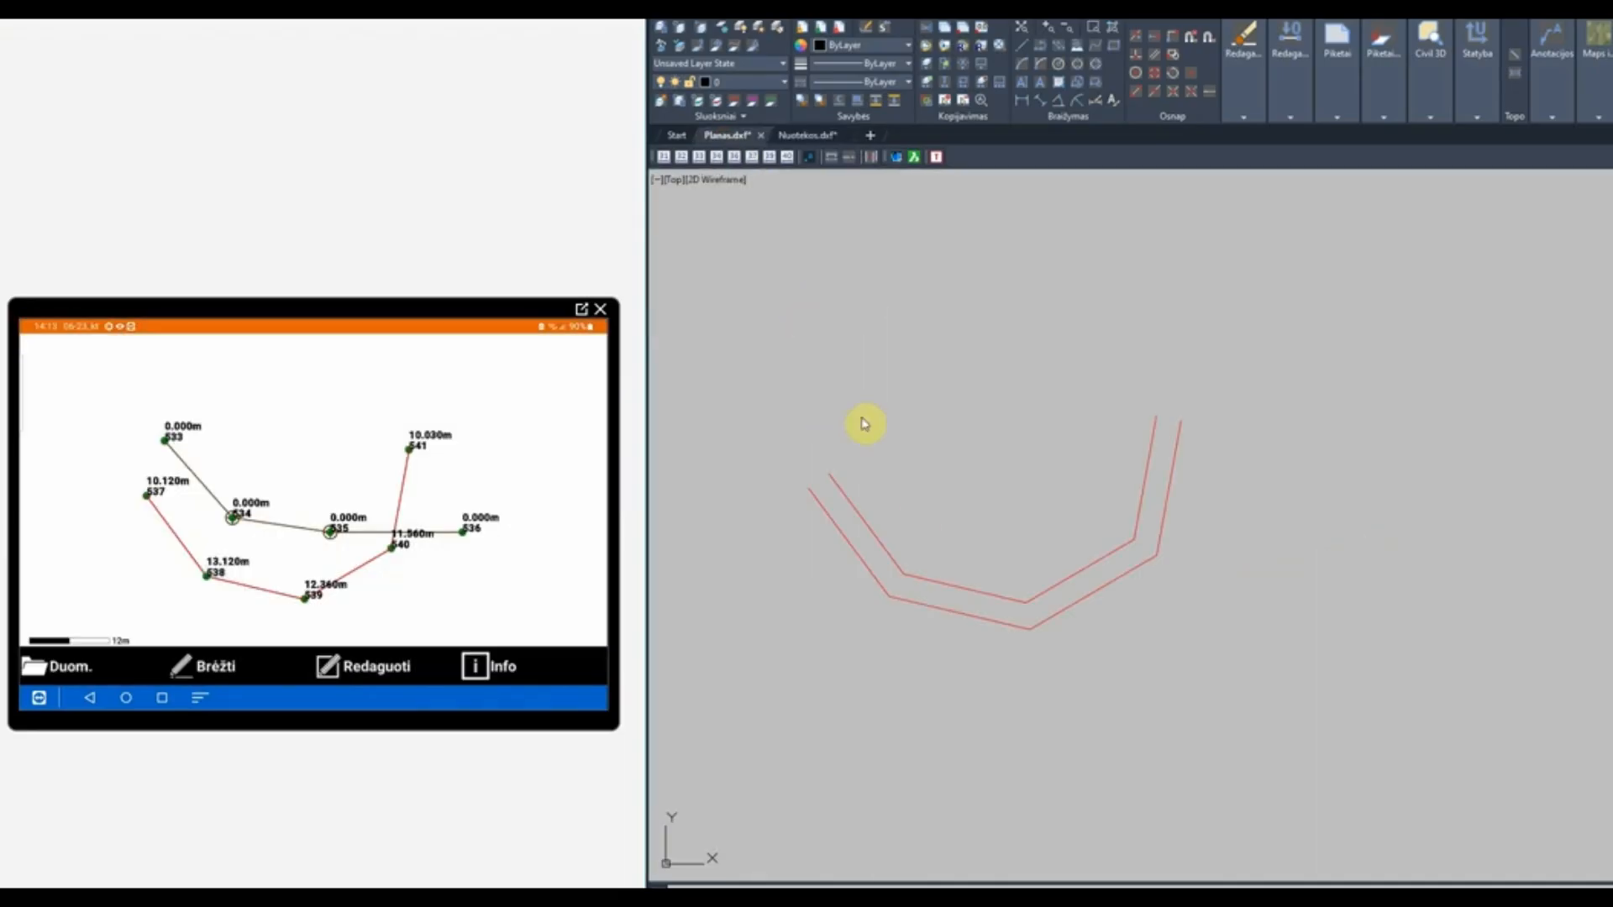
middle_drag(892, 577, 923, 587)
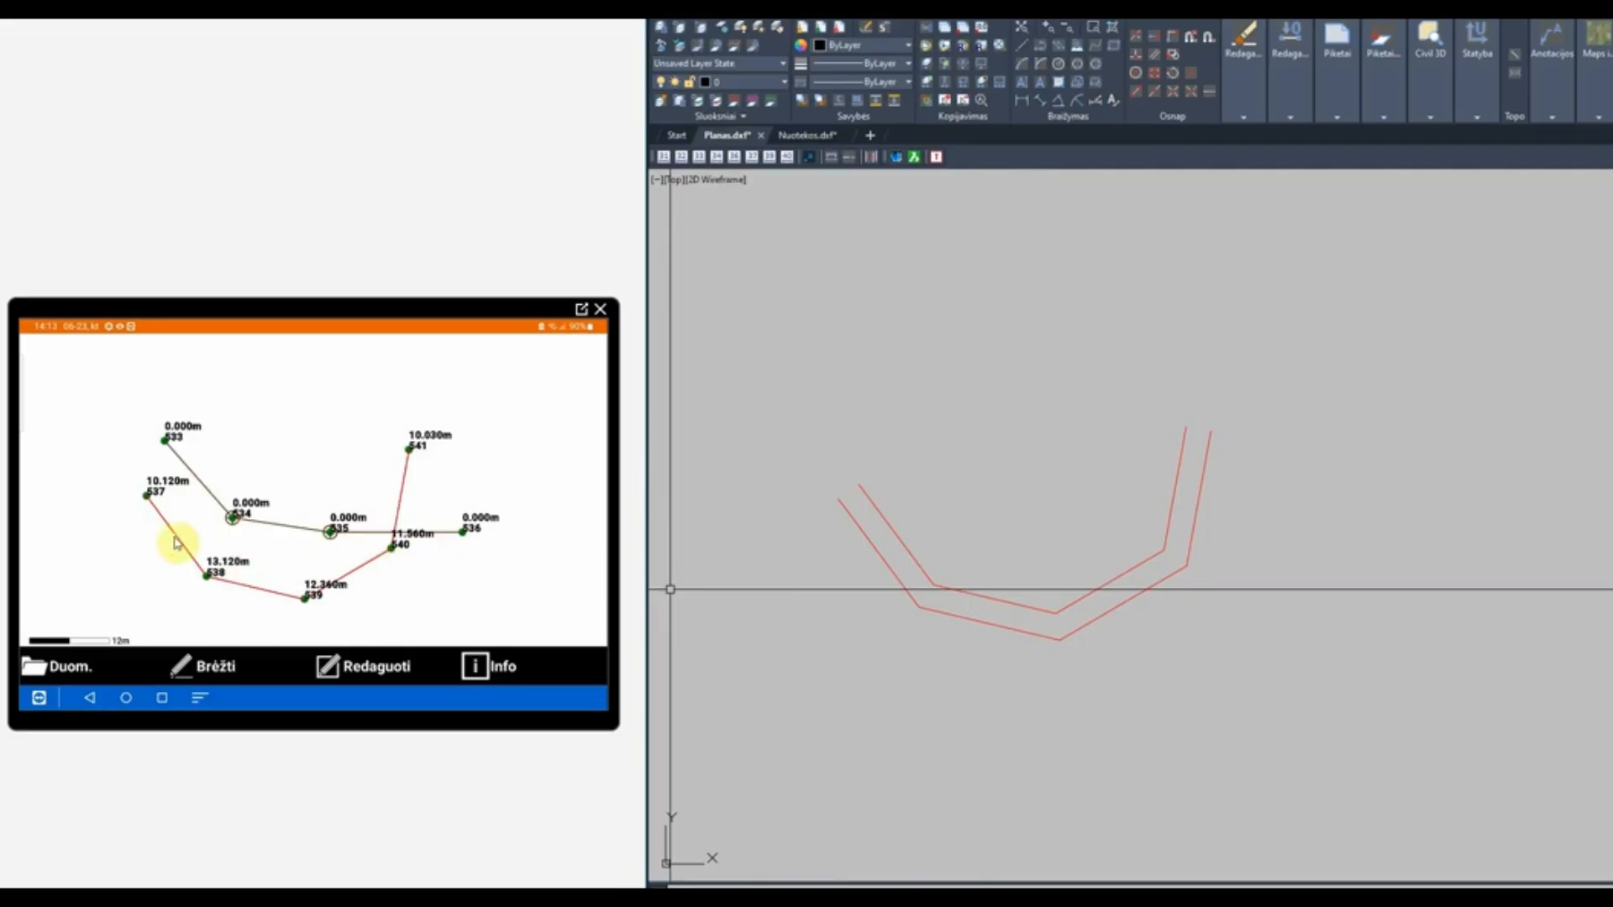
mouse_move(221, 553)
mouse_down()
mouse_move(268, 543)
mouse_move(252, 547)
mouse_up()
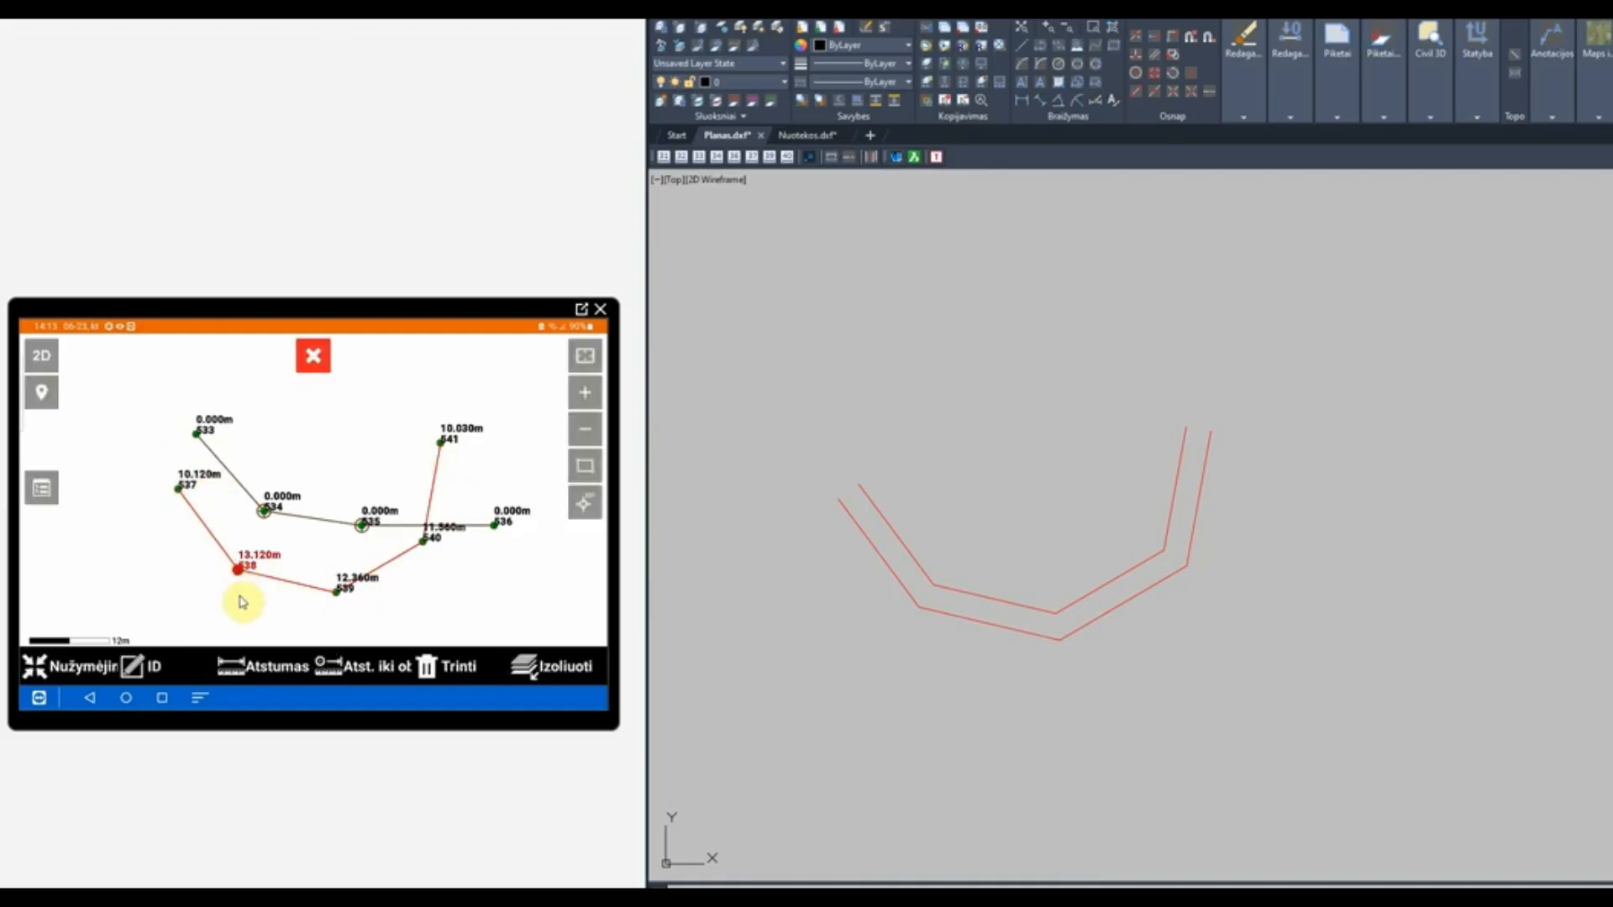
- Examine the object information of the imported red polyline and the sewer polyline, including layer, type and length
click(130, 586)
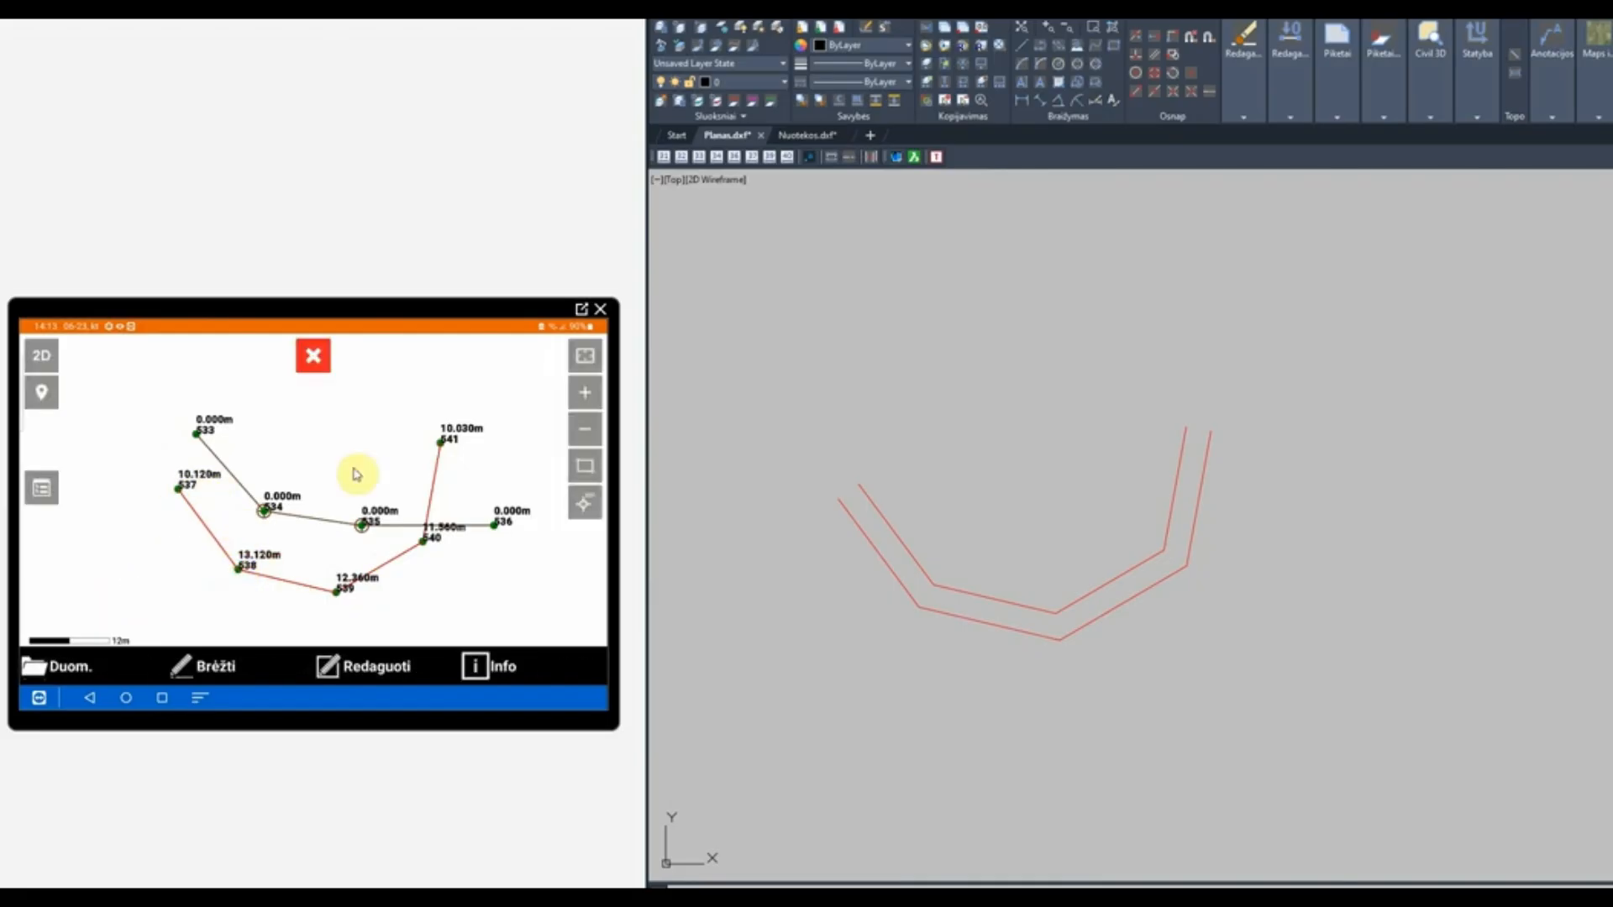
click(209, 558)
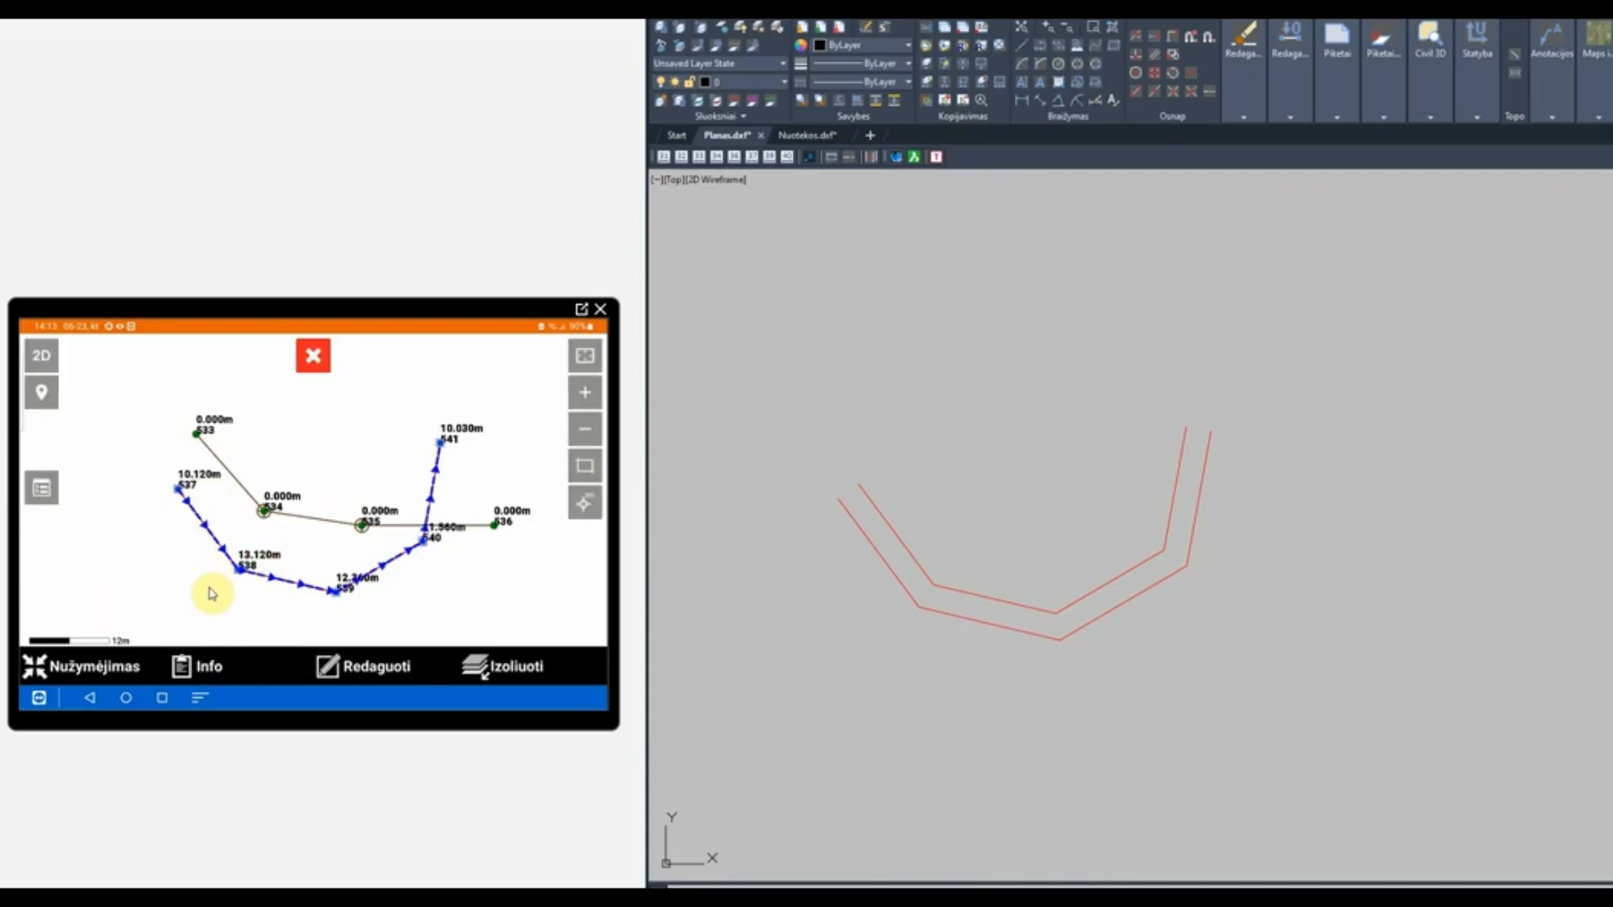
click(215, 670)
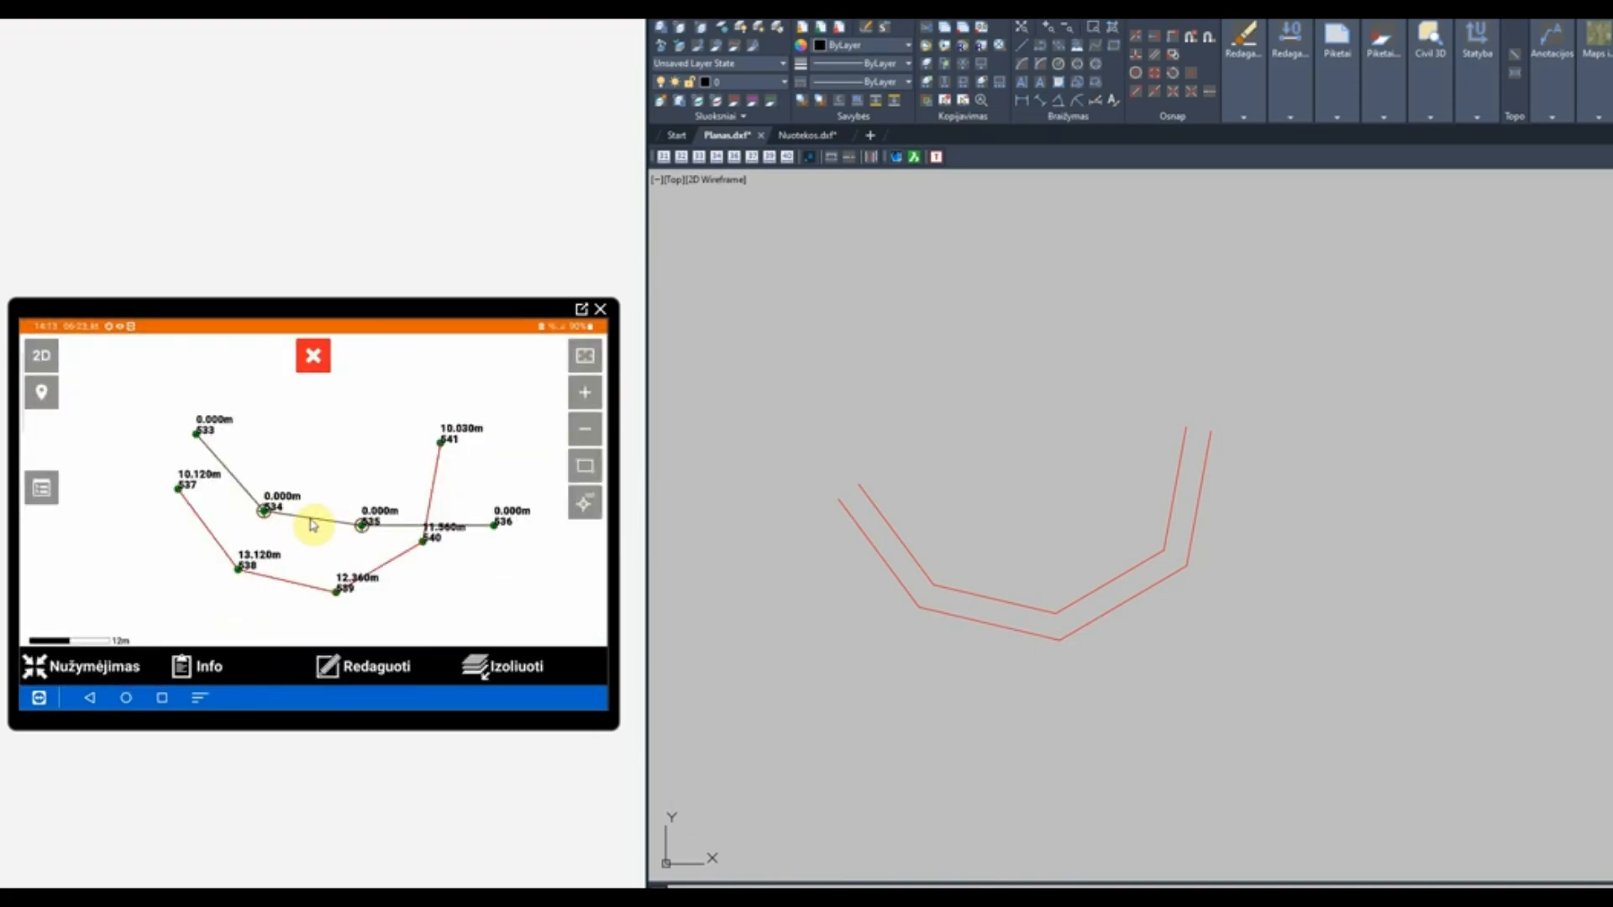
click(312, 525)
click(201, 664)
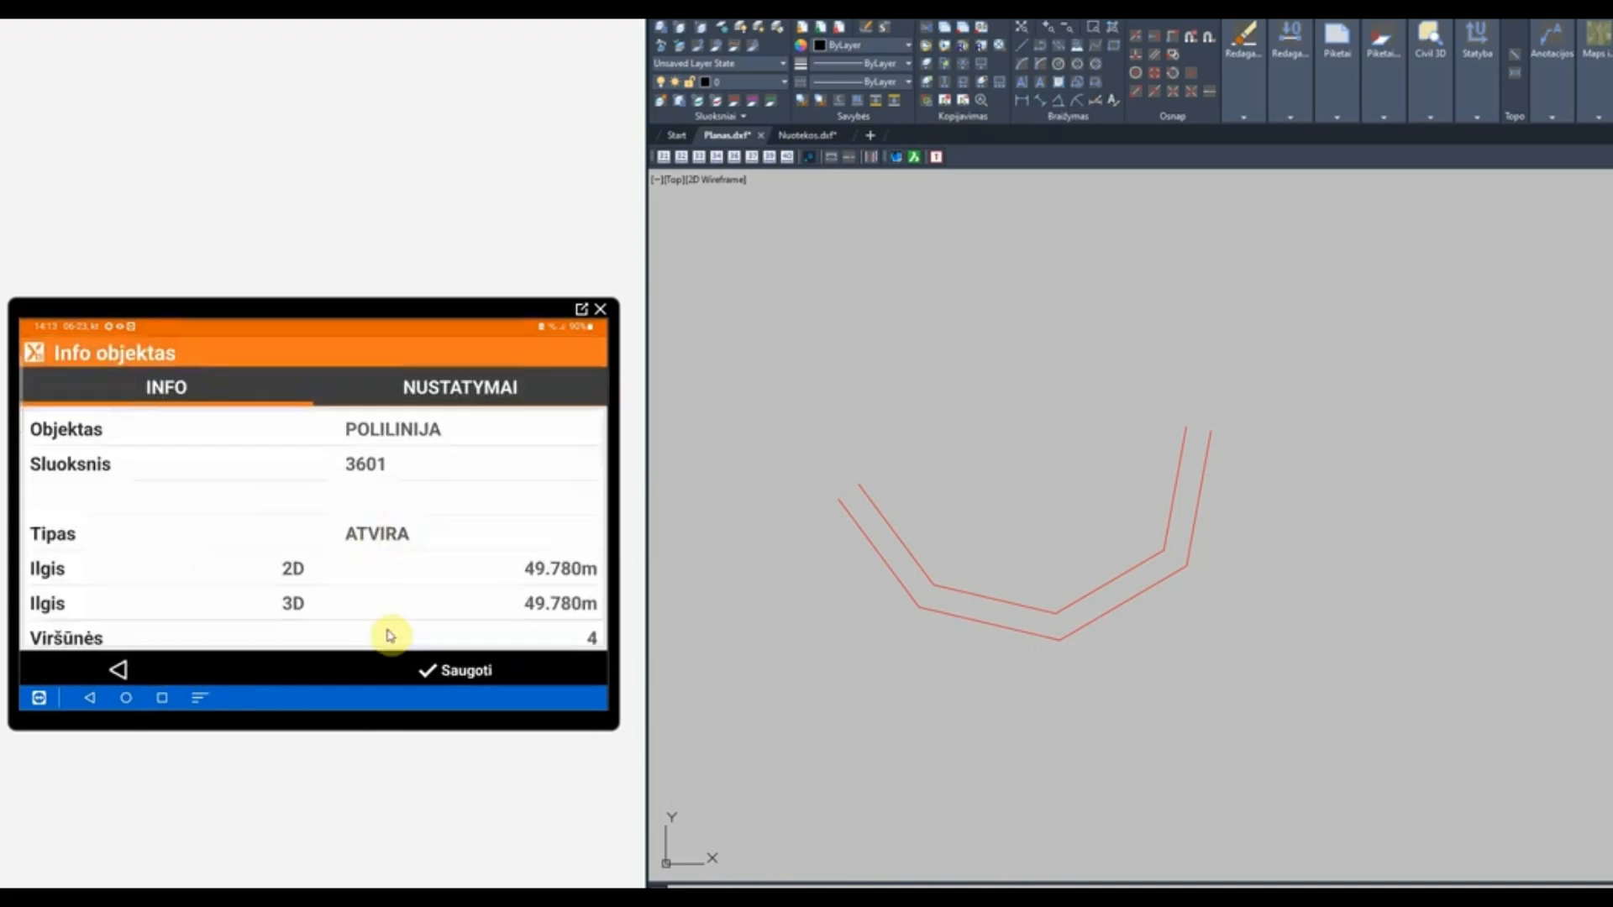
click(122, 667)
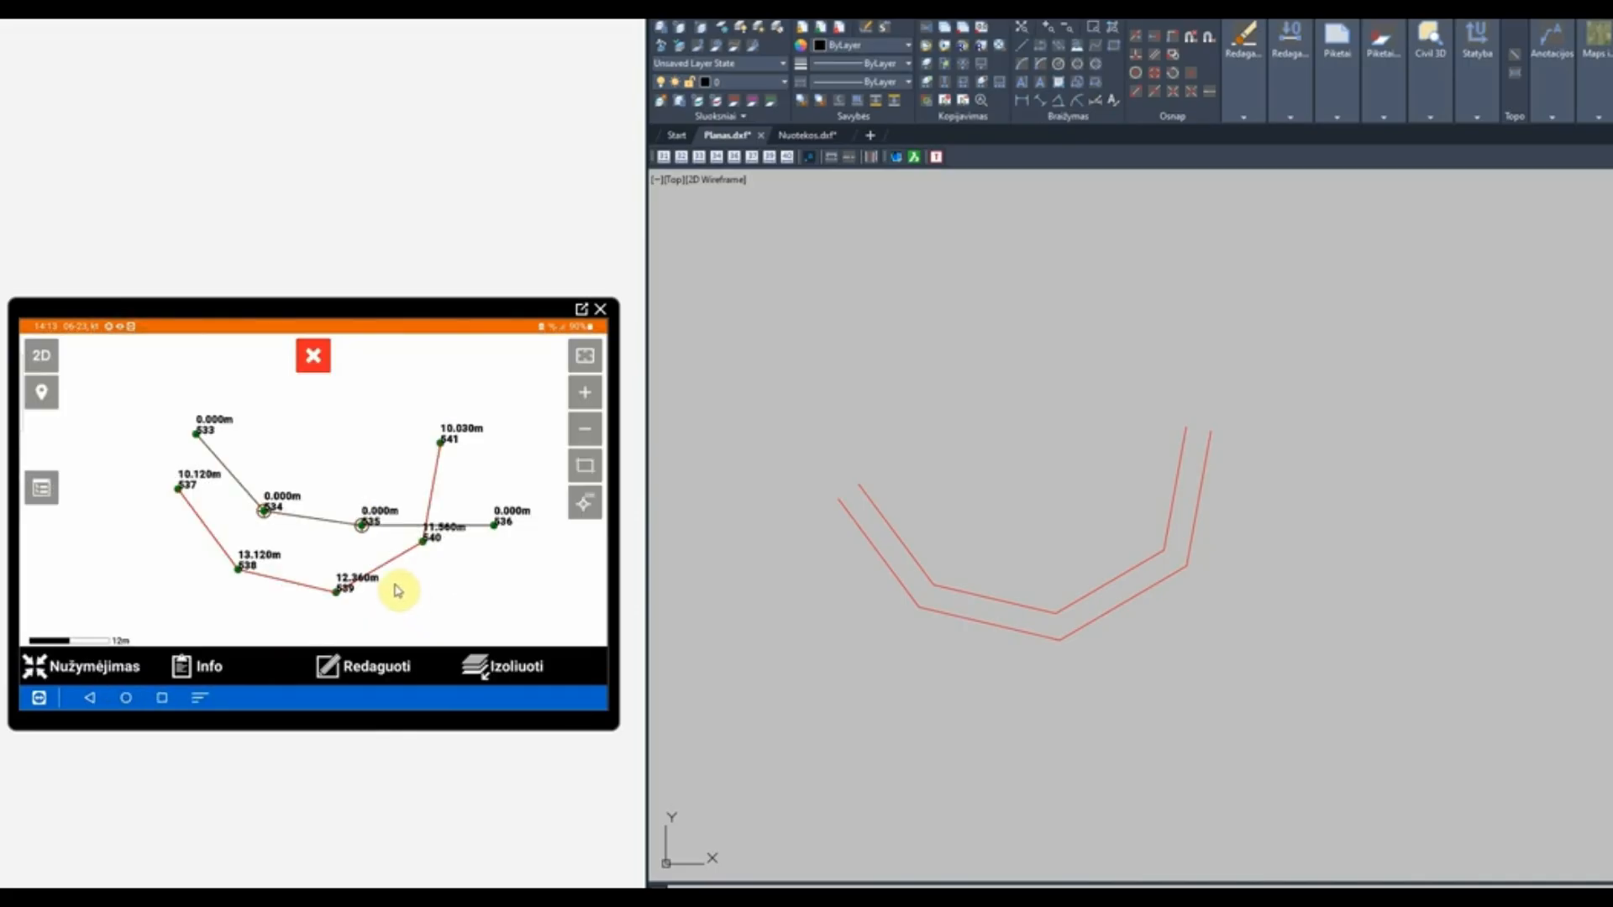
click(423, 591)
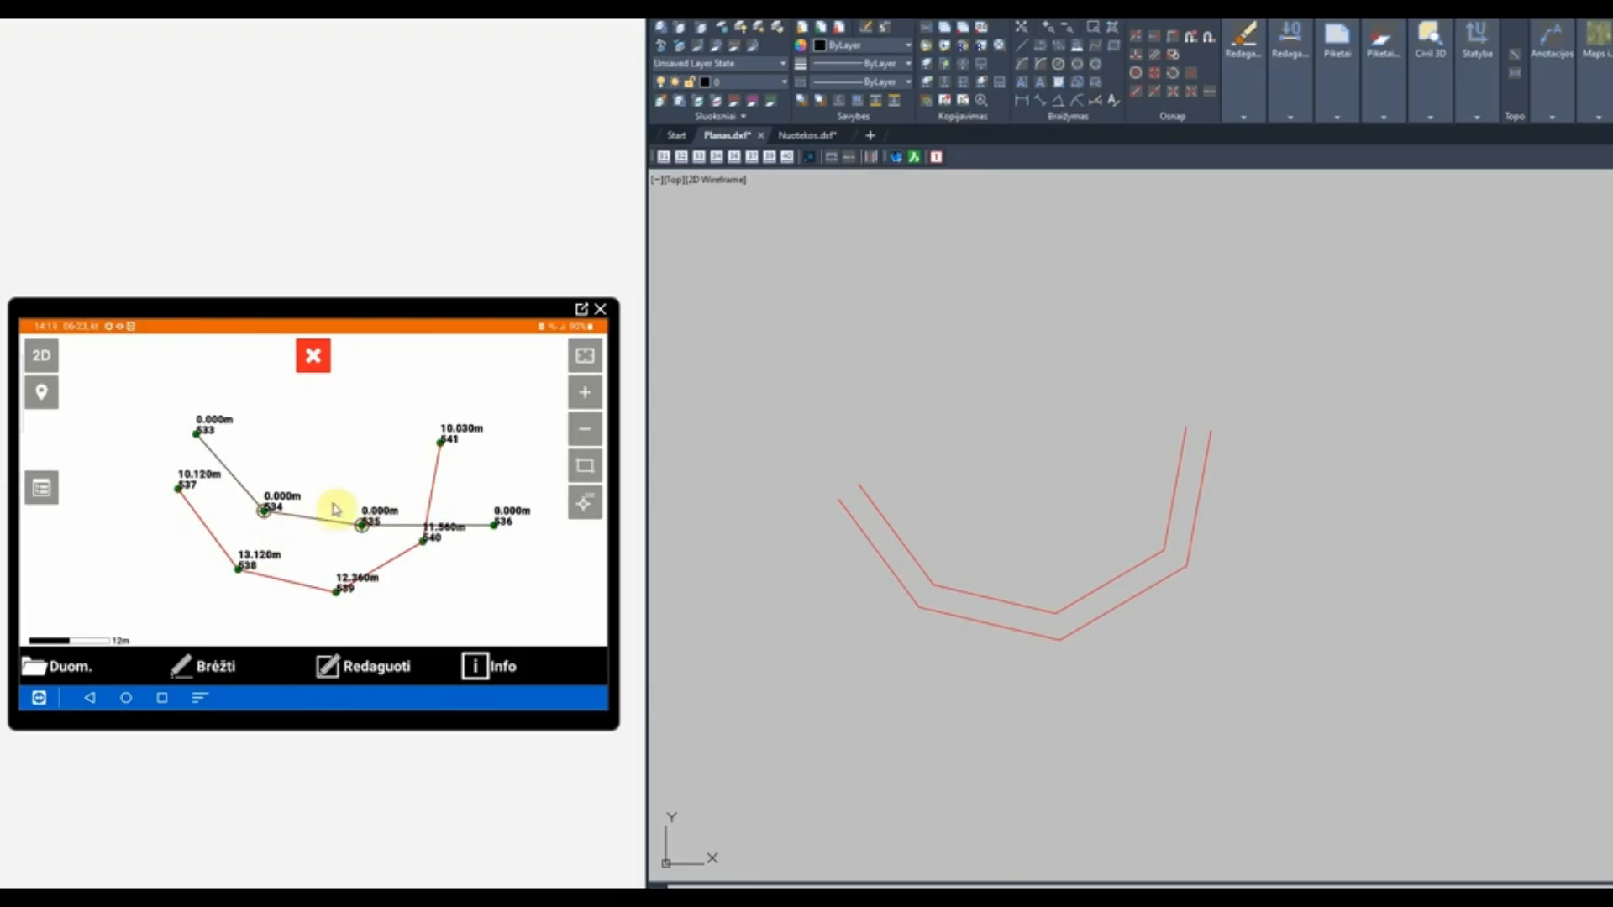
click(439, 562)
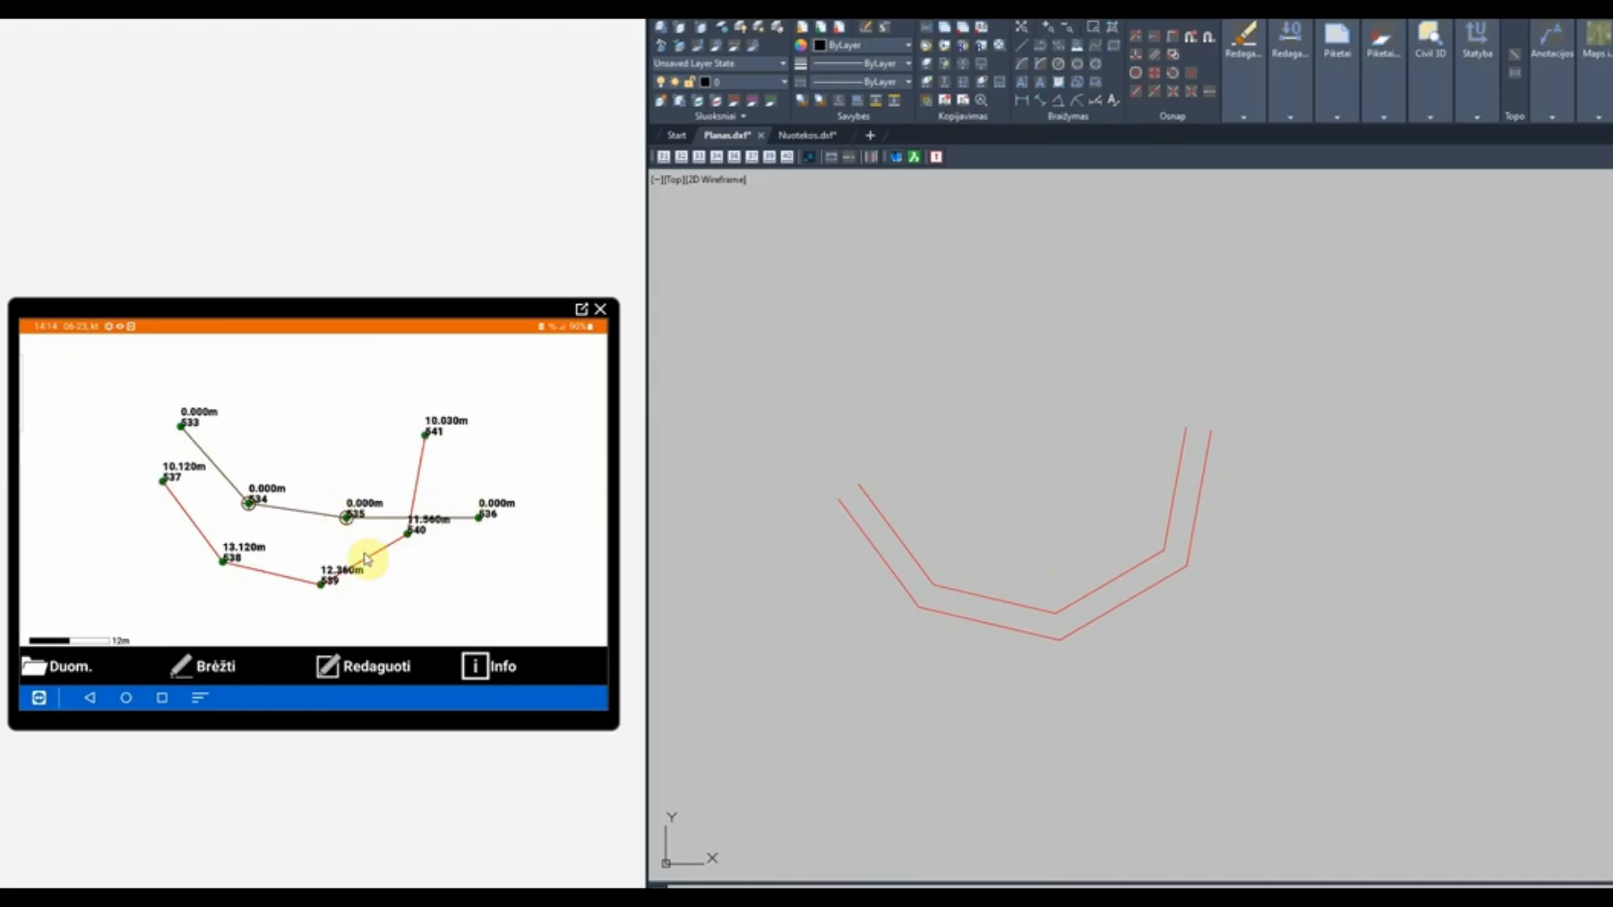
click(420, 571)
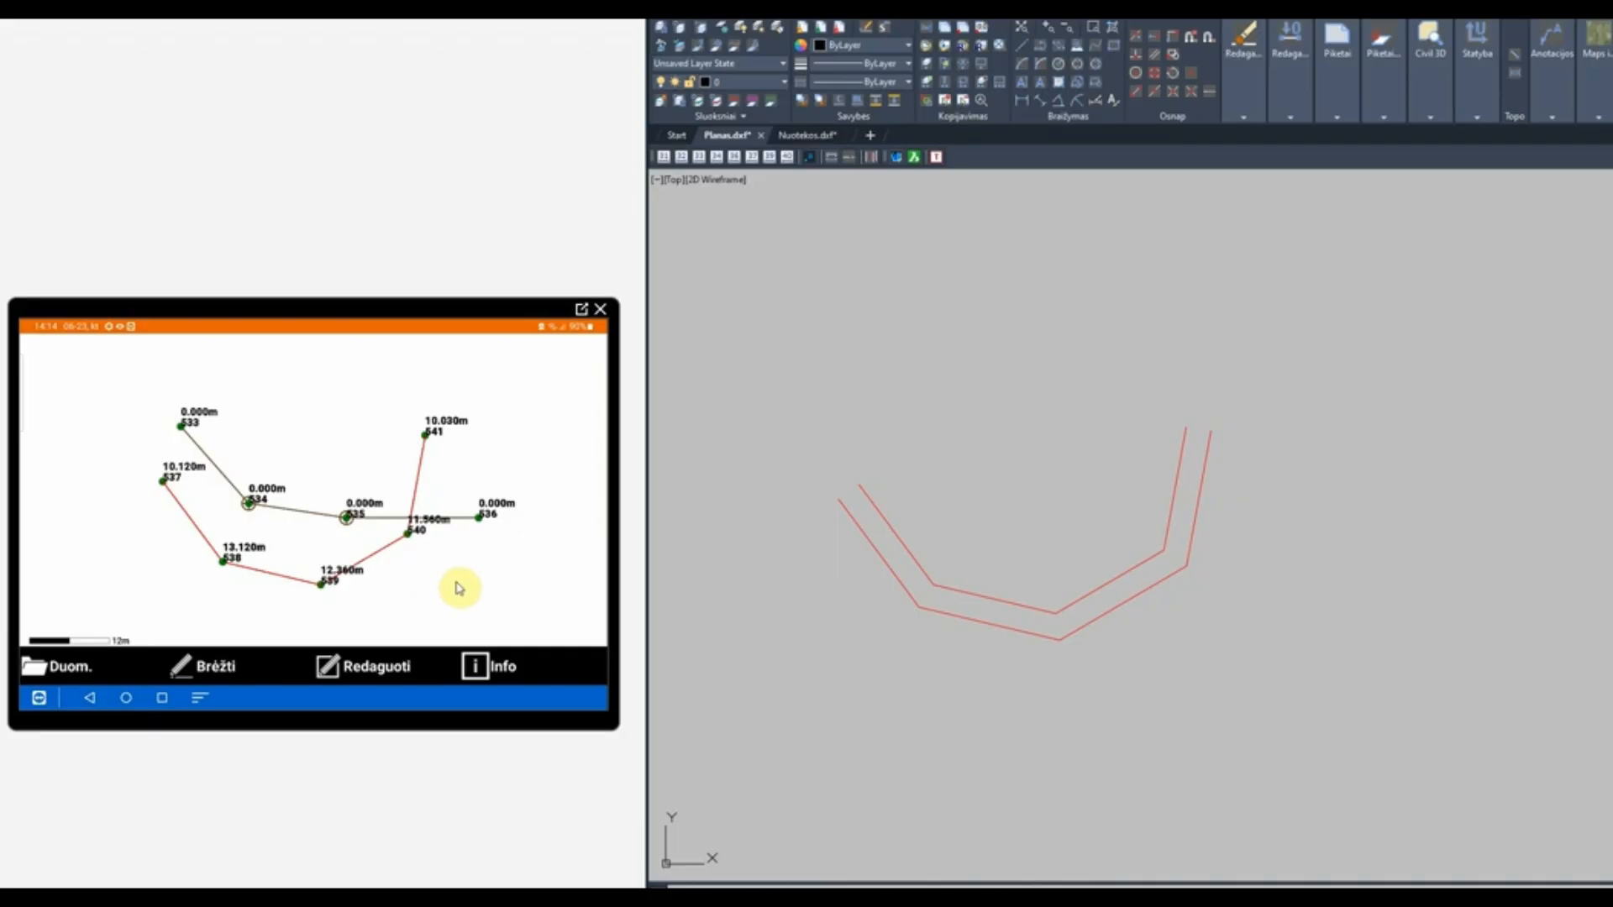
drag(461, 583, 414, 588)
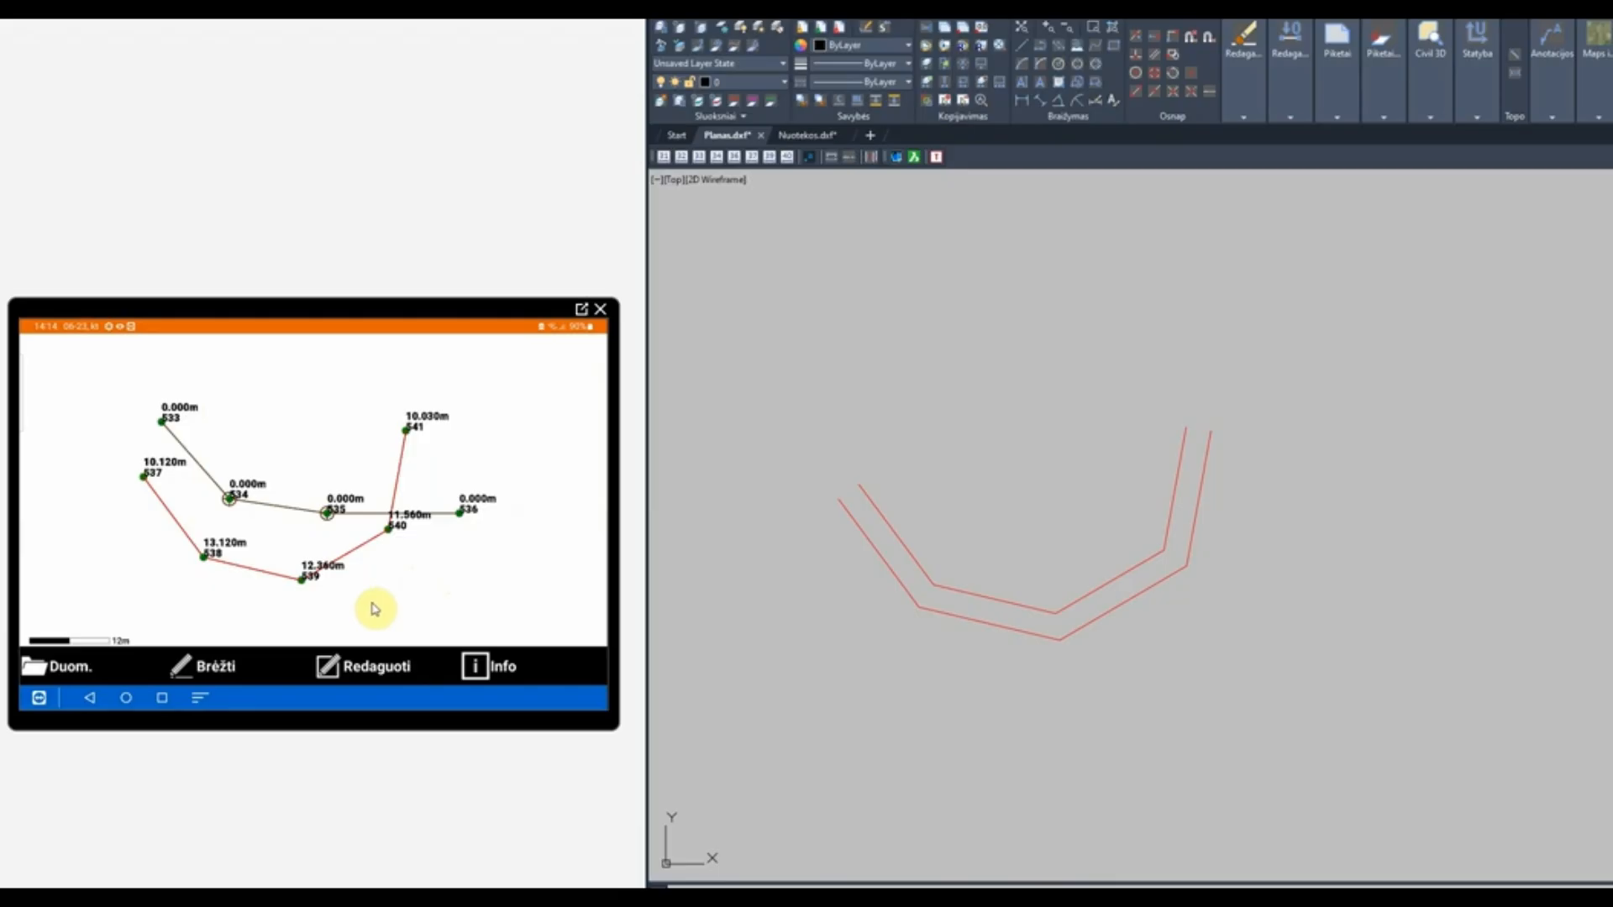
- Leave the CAD view of the current job and open the Isoriniai_dokumentai job from the Testai site
click(90, 699)
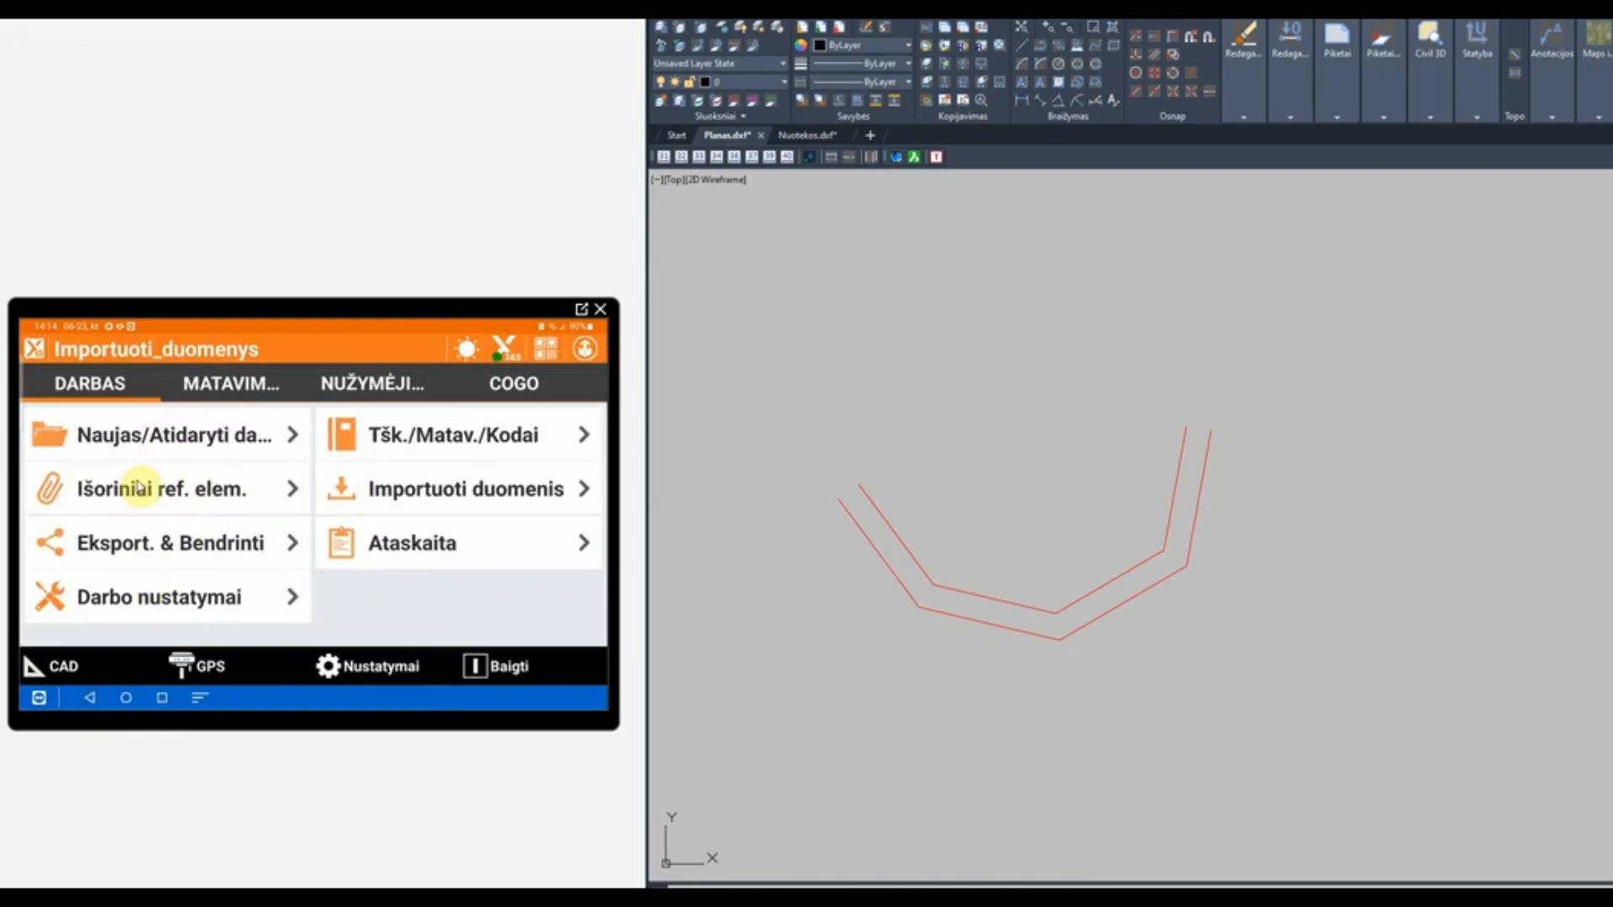
click(152, 444)
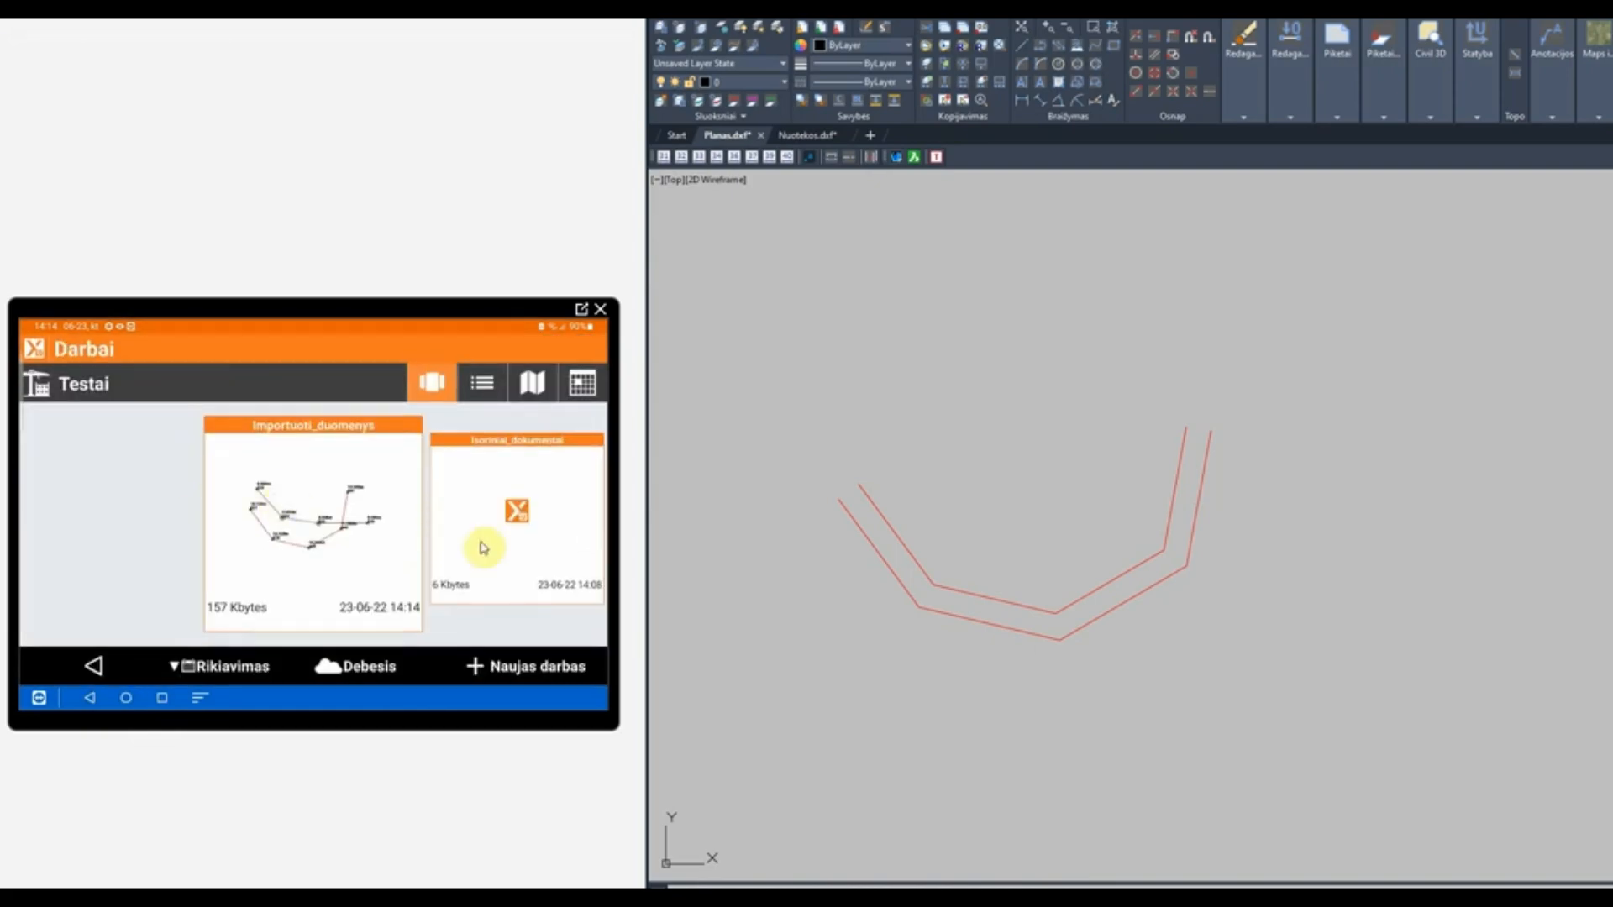
click(462, 569)
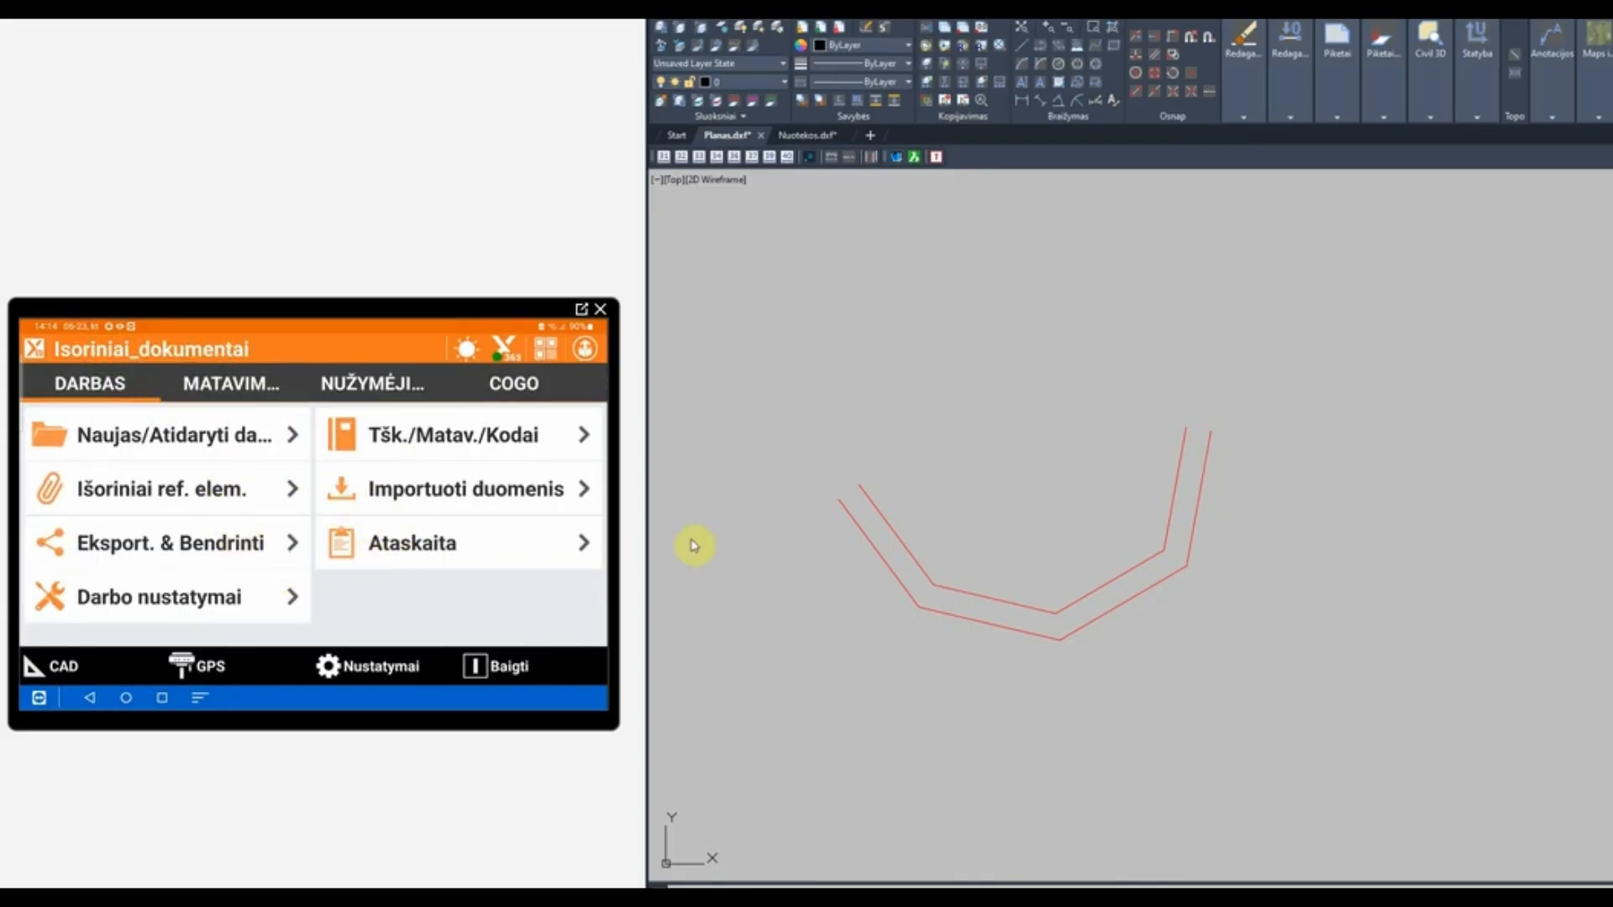
- Start adding an AutoCAD DXF/DWG external reference to the job and choose the Planas file in Testai.site/Import
click(218, 514)
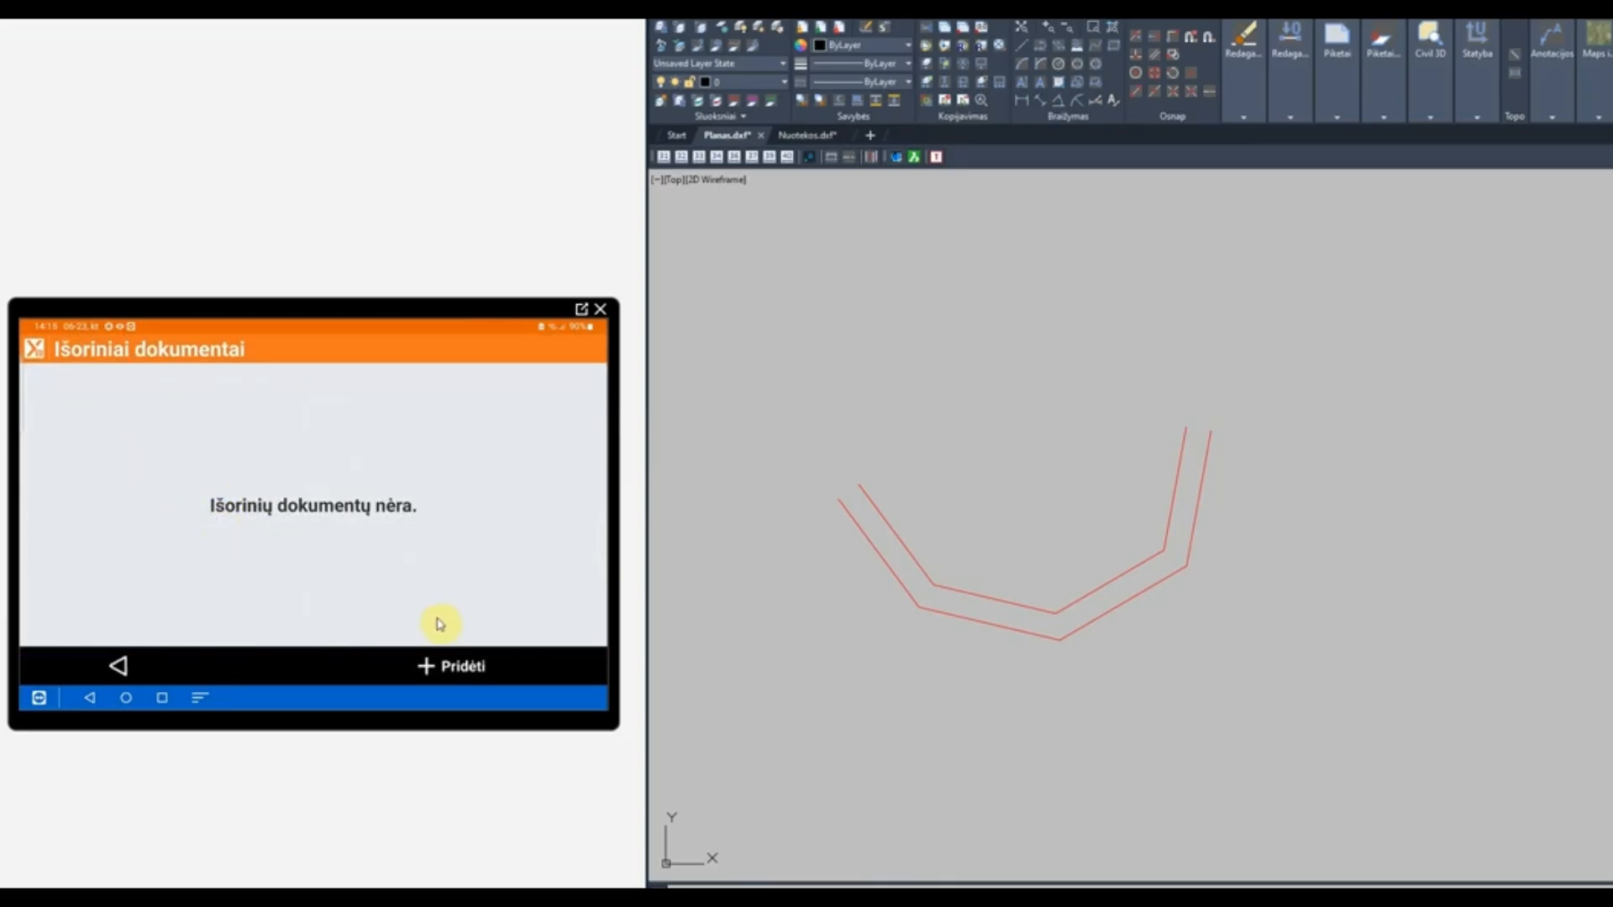
click(454, 668)
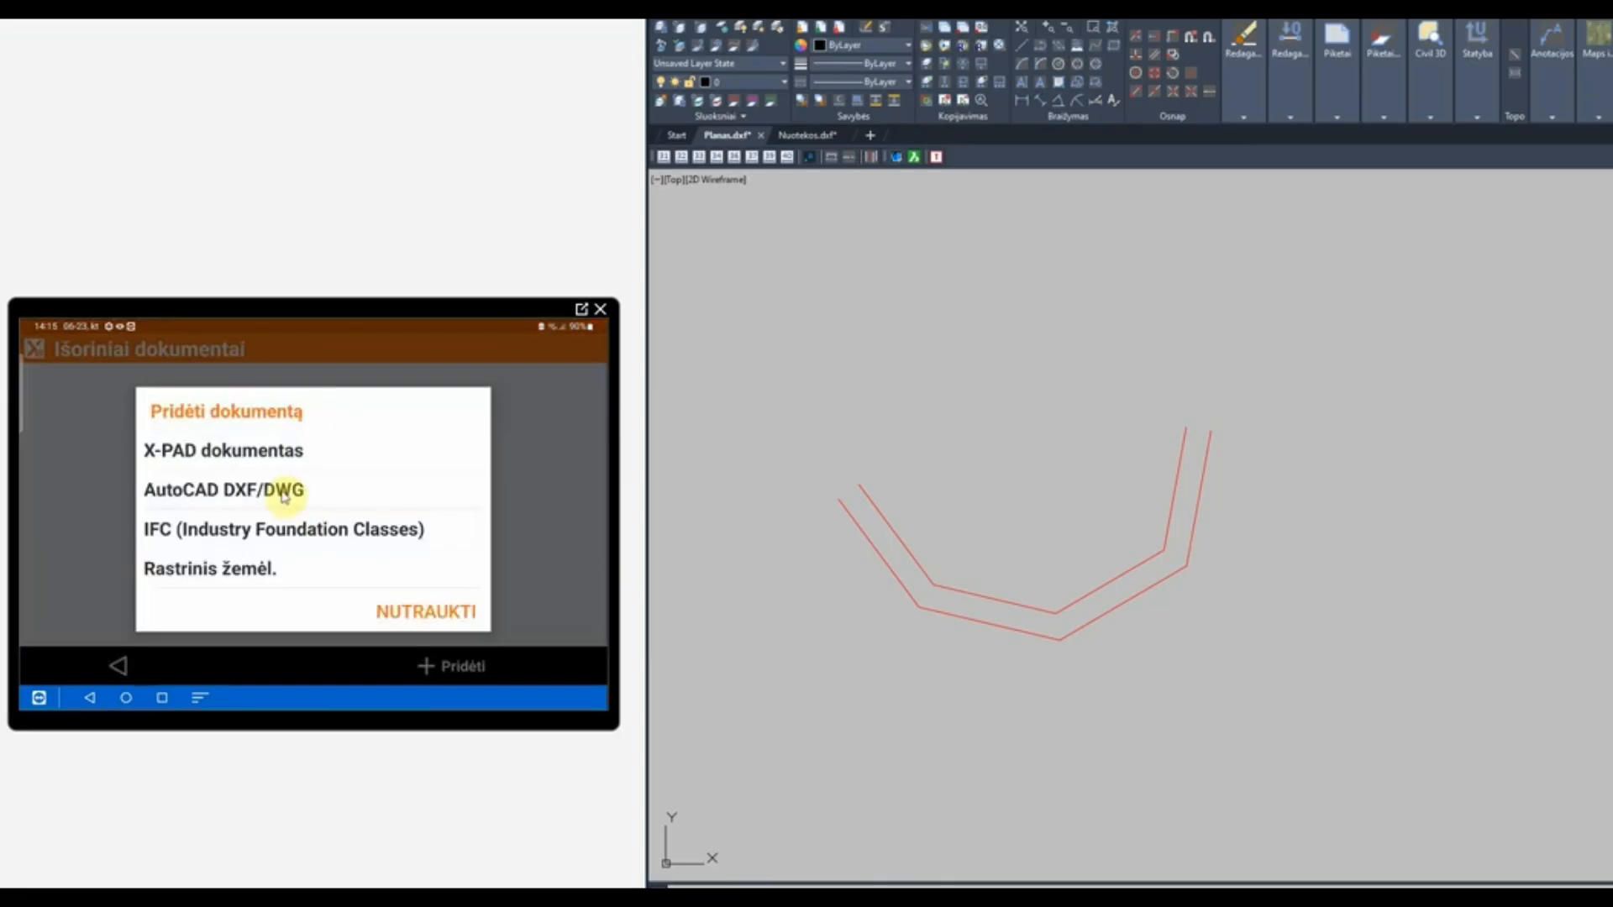
click(284, 493)
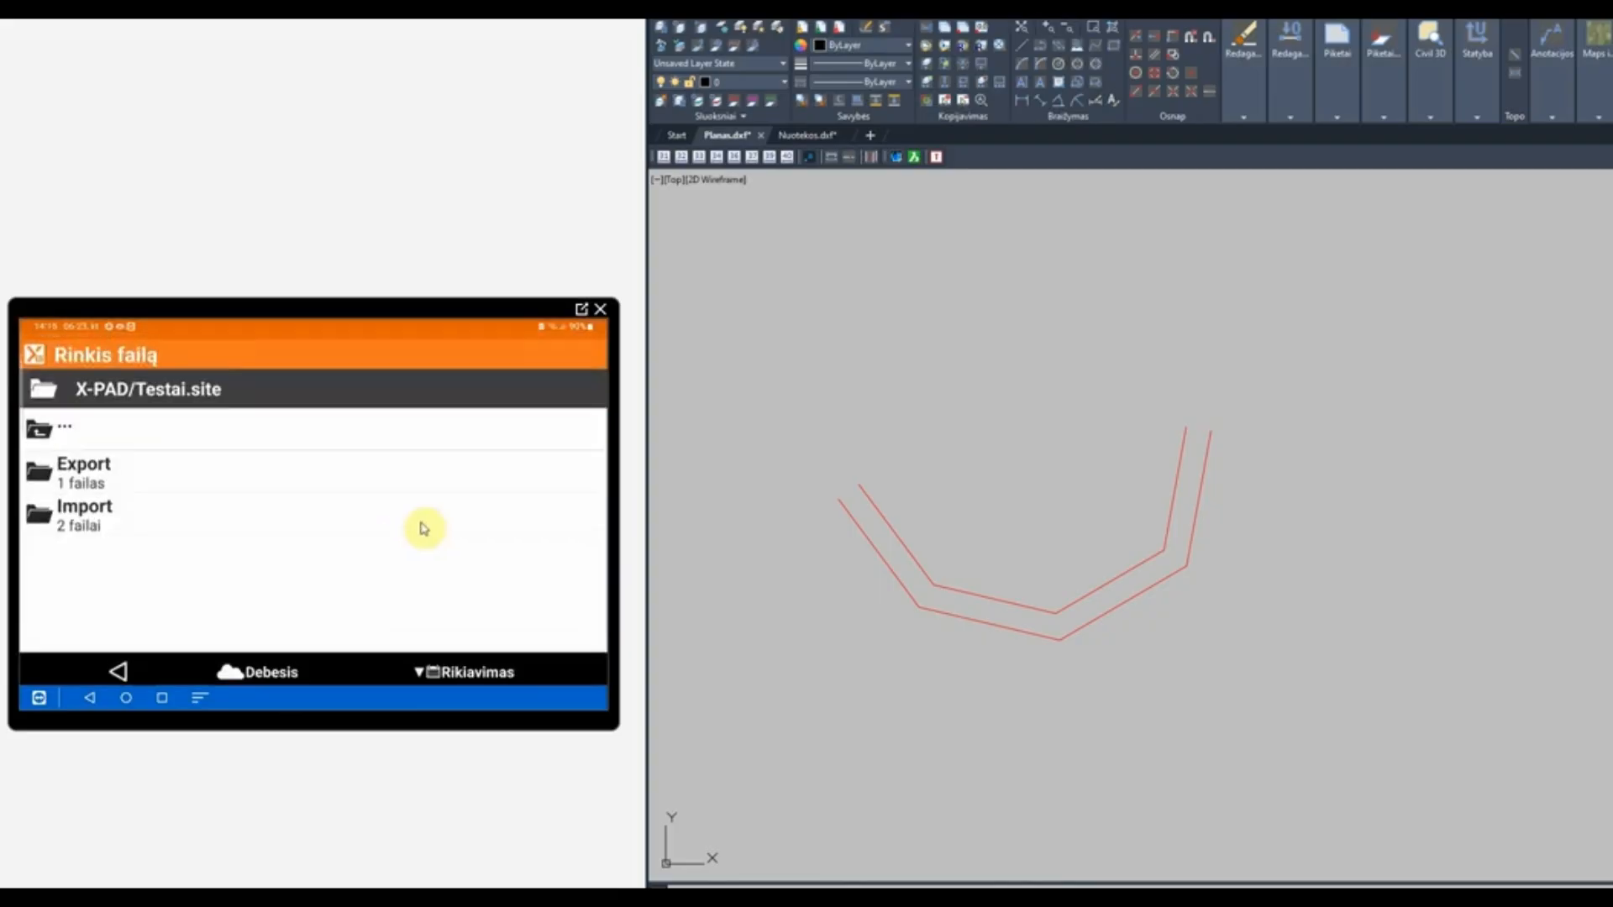
click(148, 519)
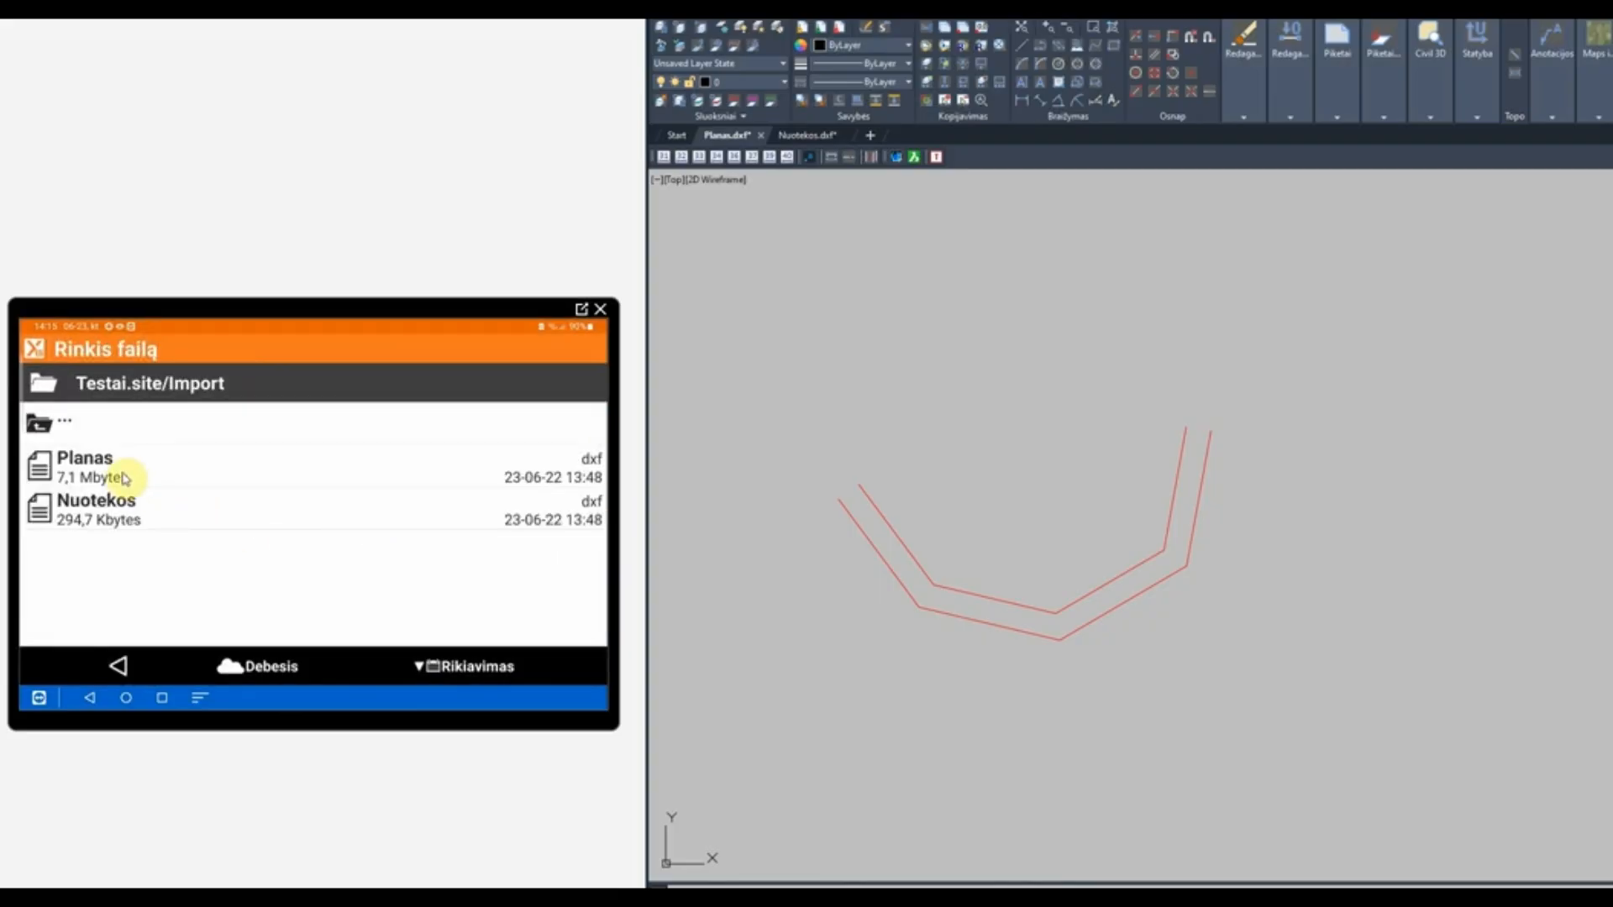
click(124, 478)
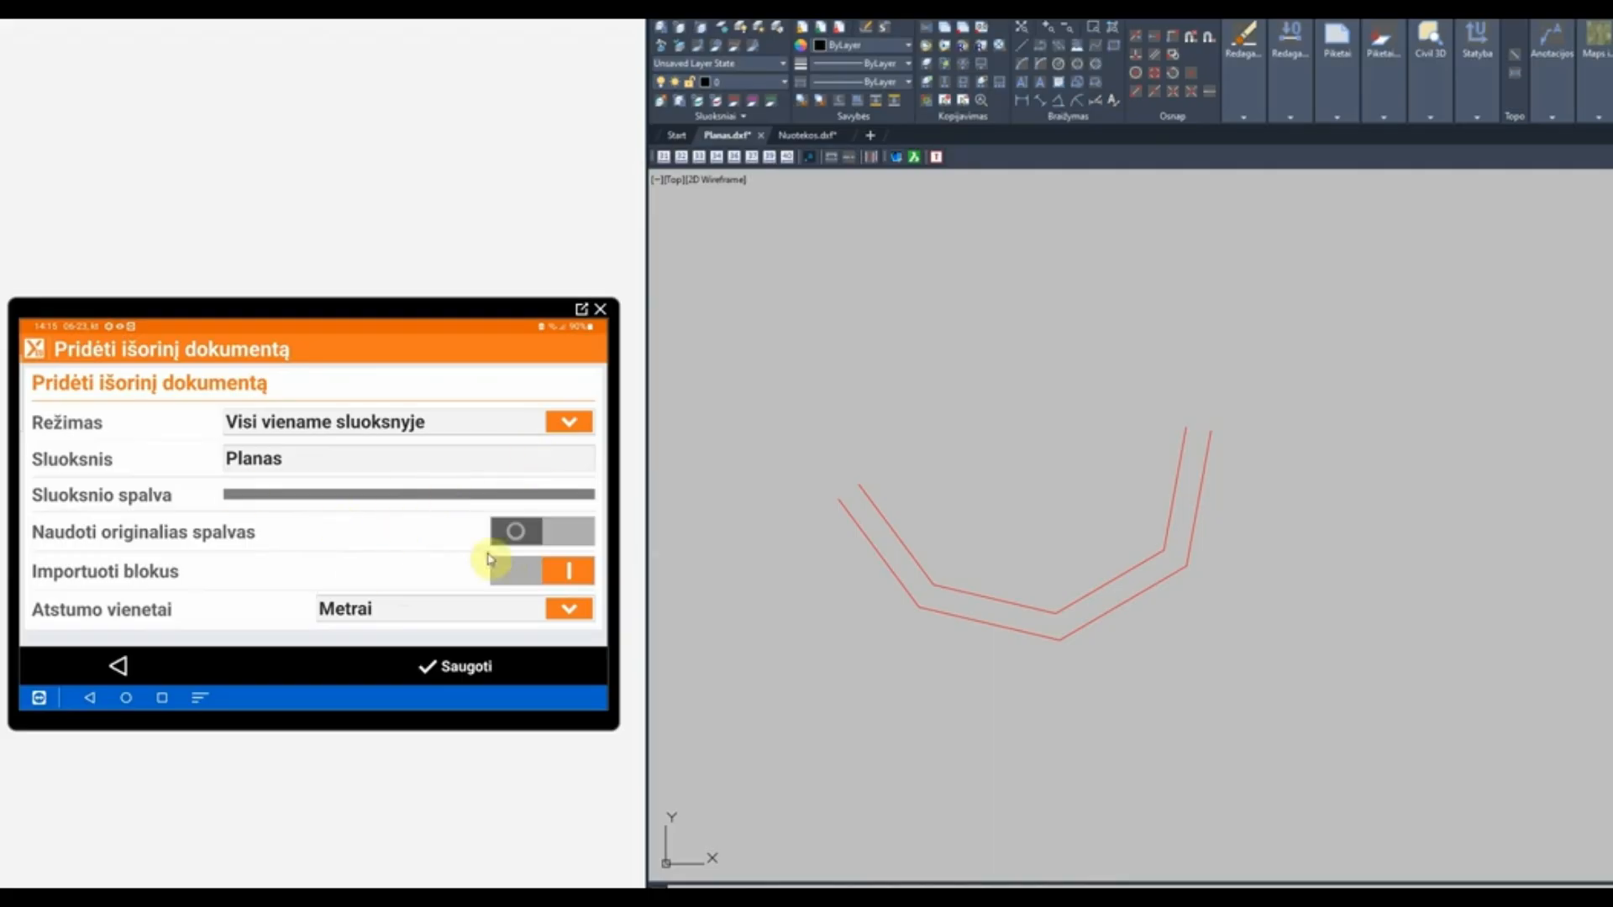
- Keep the mode Visi viename sluoksnyje, enable Naudoti originalias spalvas, and save Planas as an external document
click(574, 427)
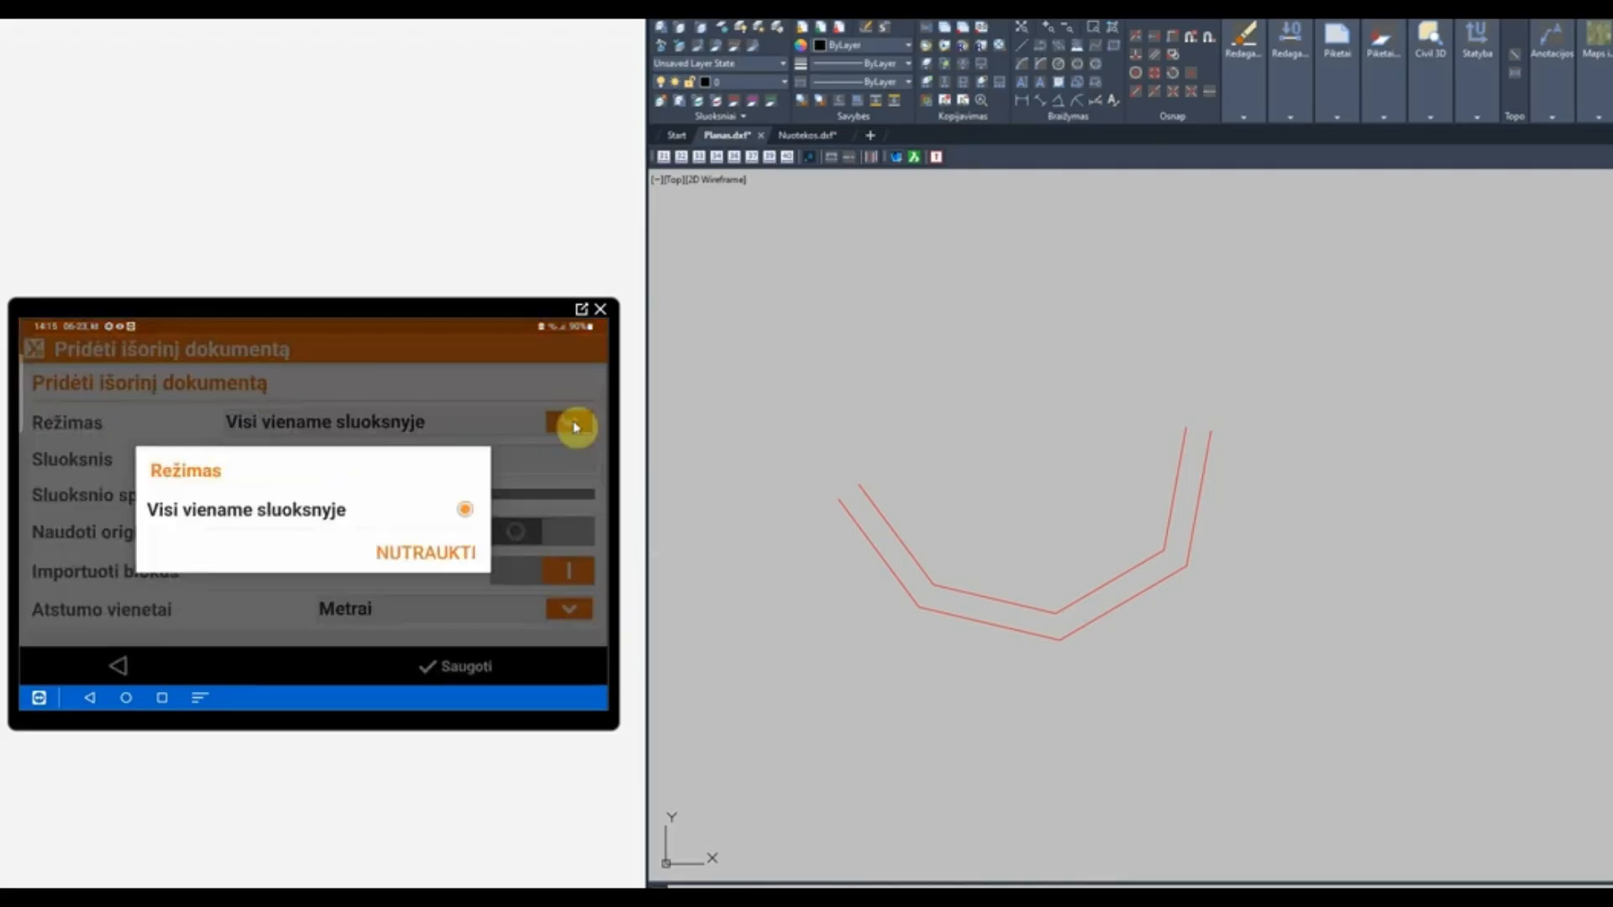
click(457, 561)
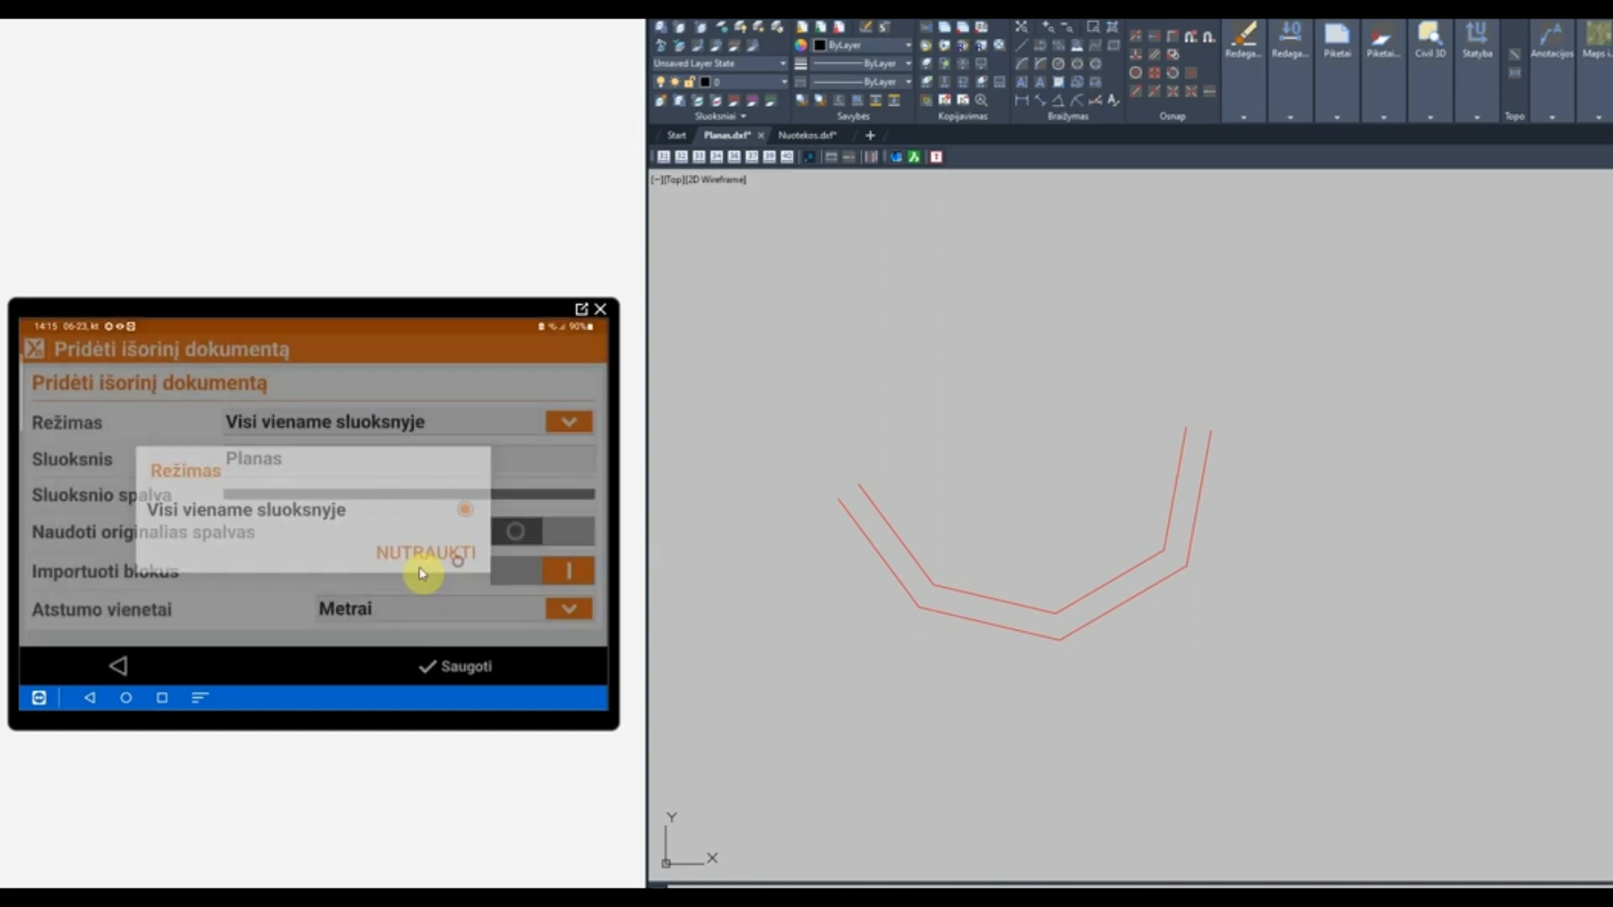
click(545, 538)
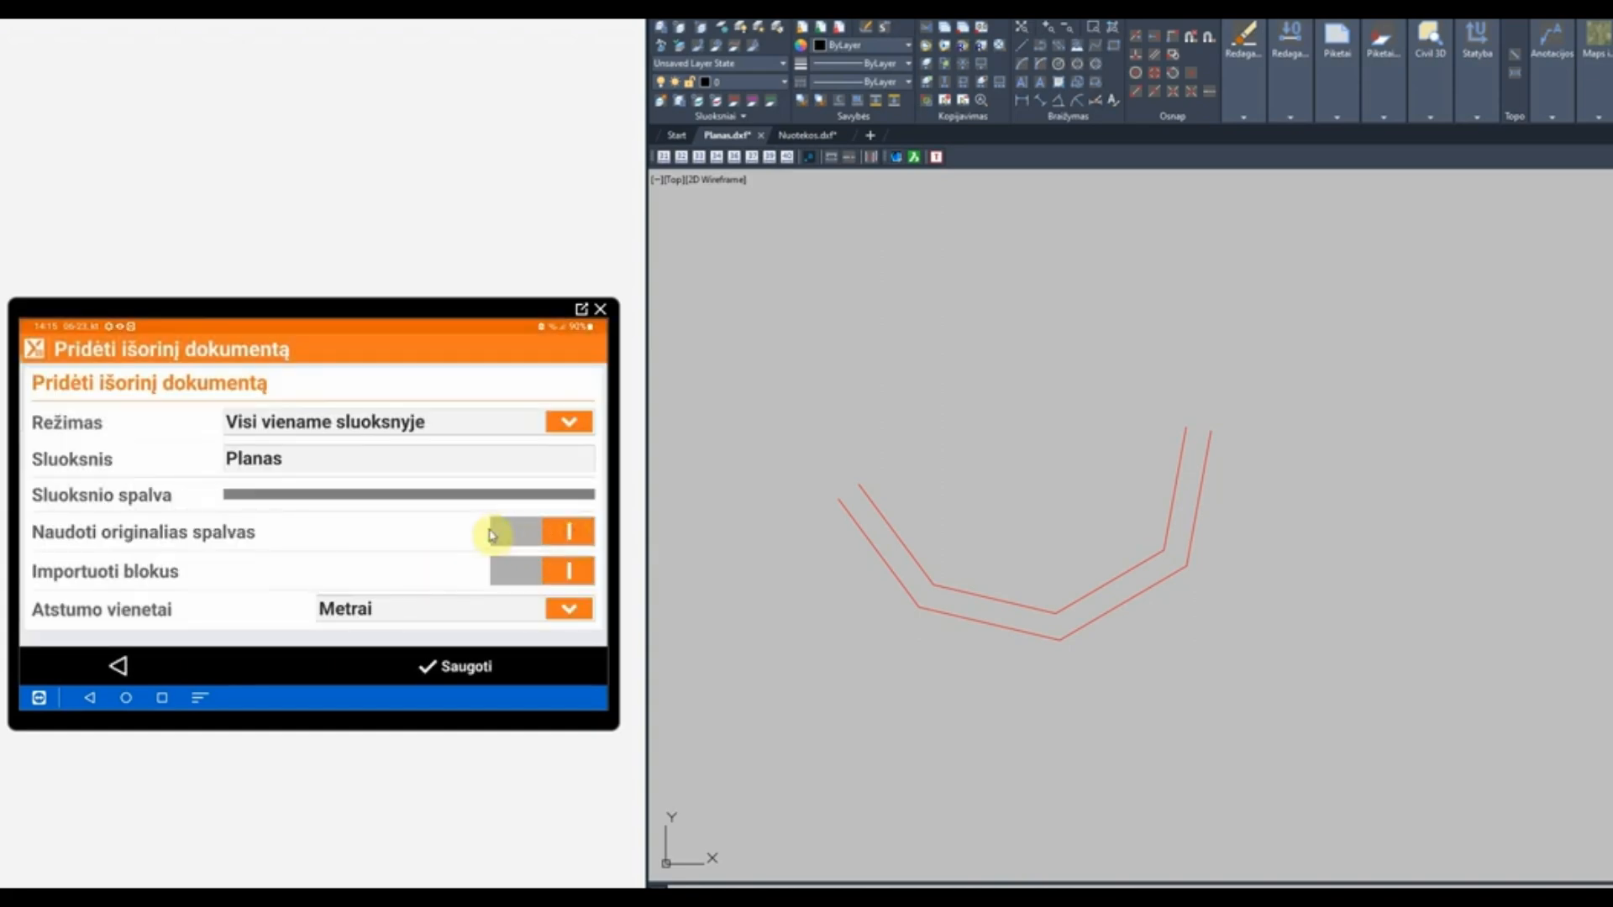
click(436, 666)
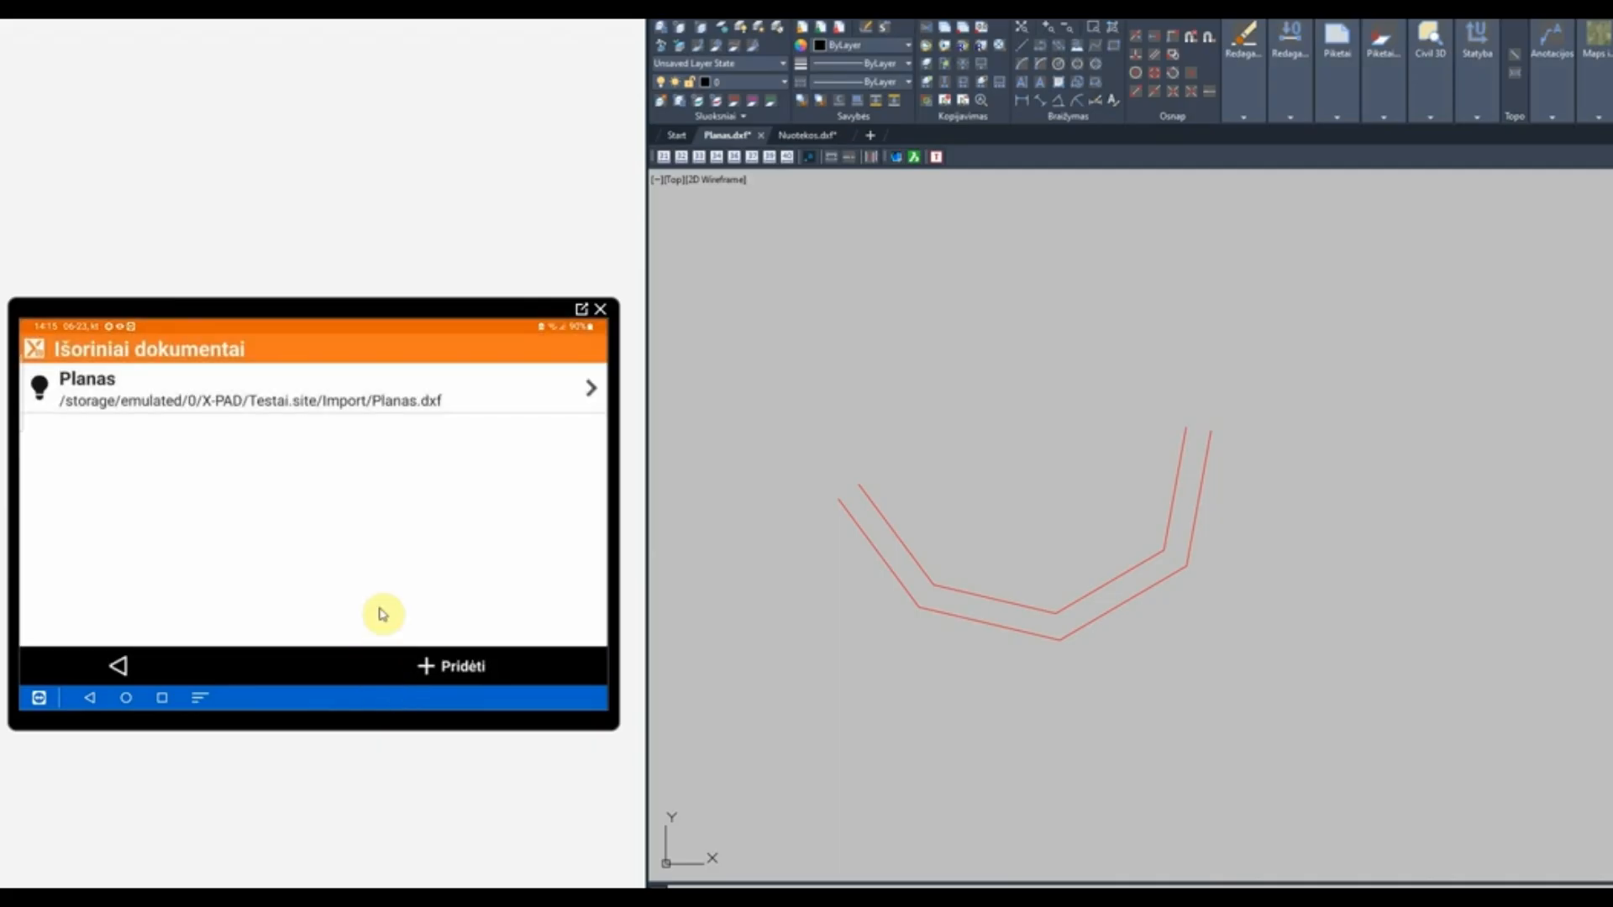
- Add the Nuotekos DXF from the Import folder as a second external document with its original colours enabled
click(458, 667)
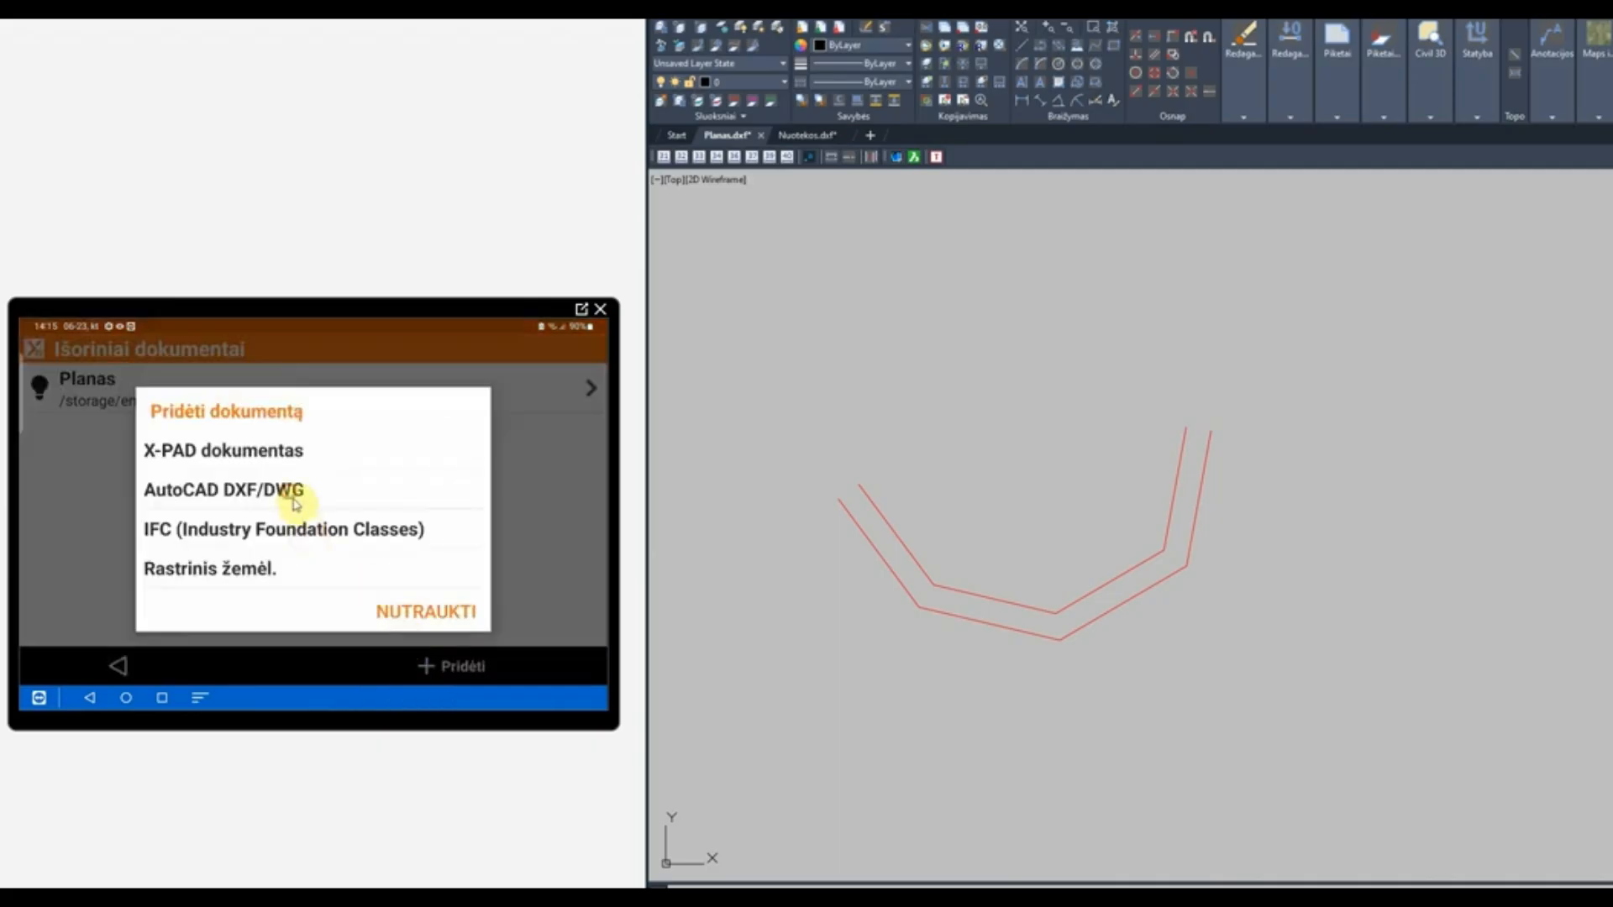
click(296, 504)
click(159, 530)
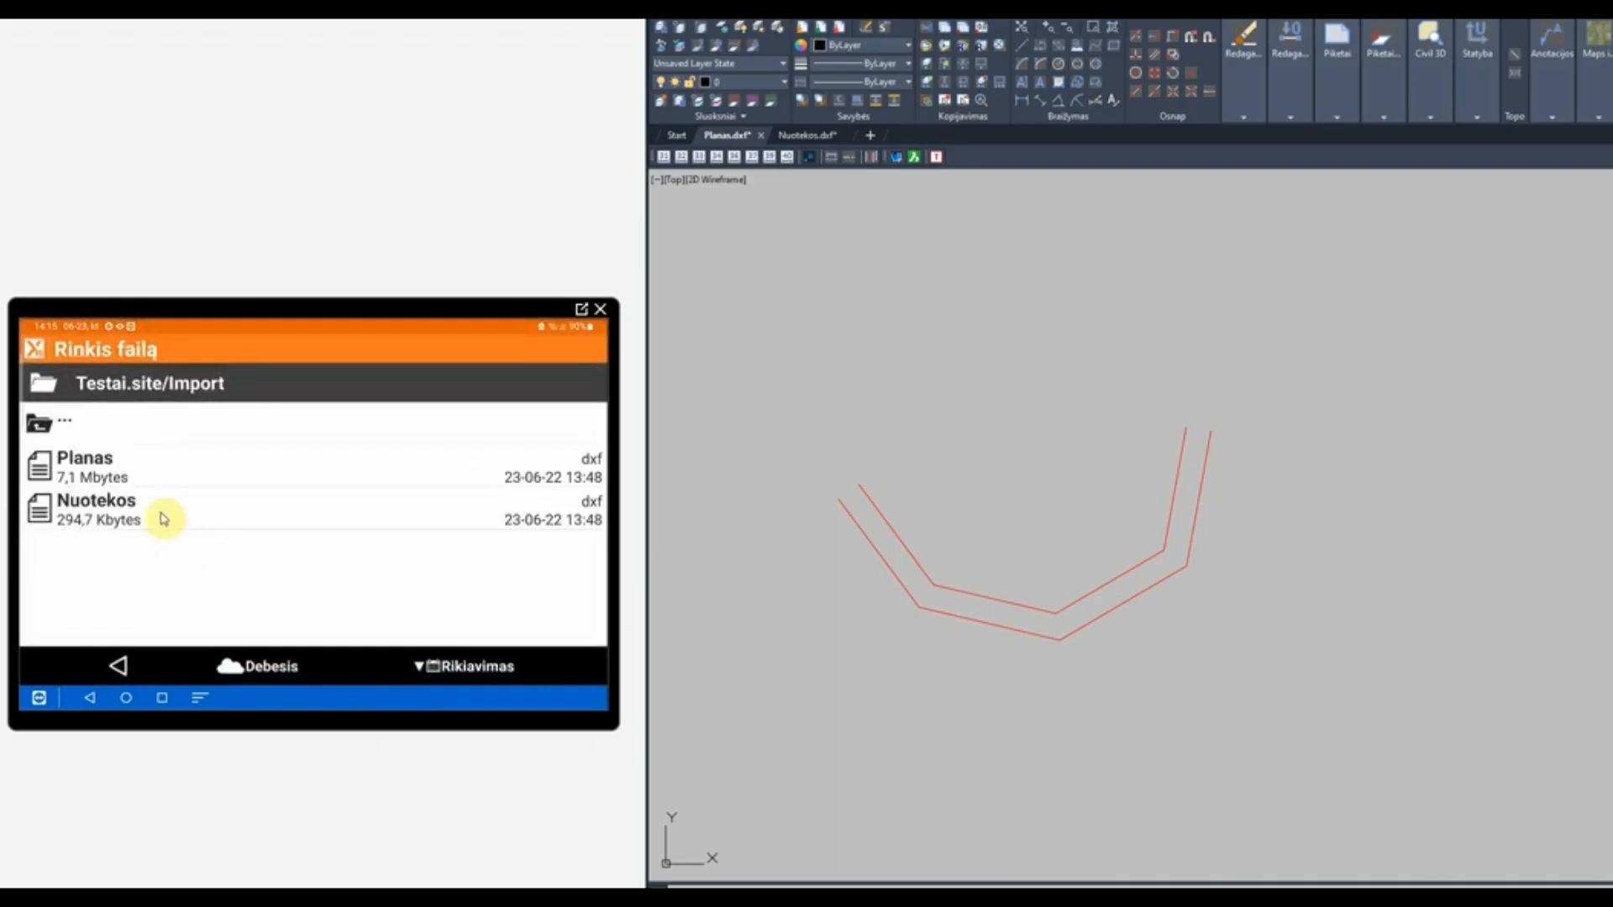
click(147, 517)
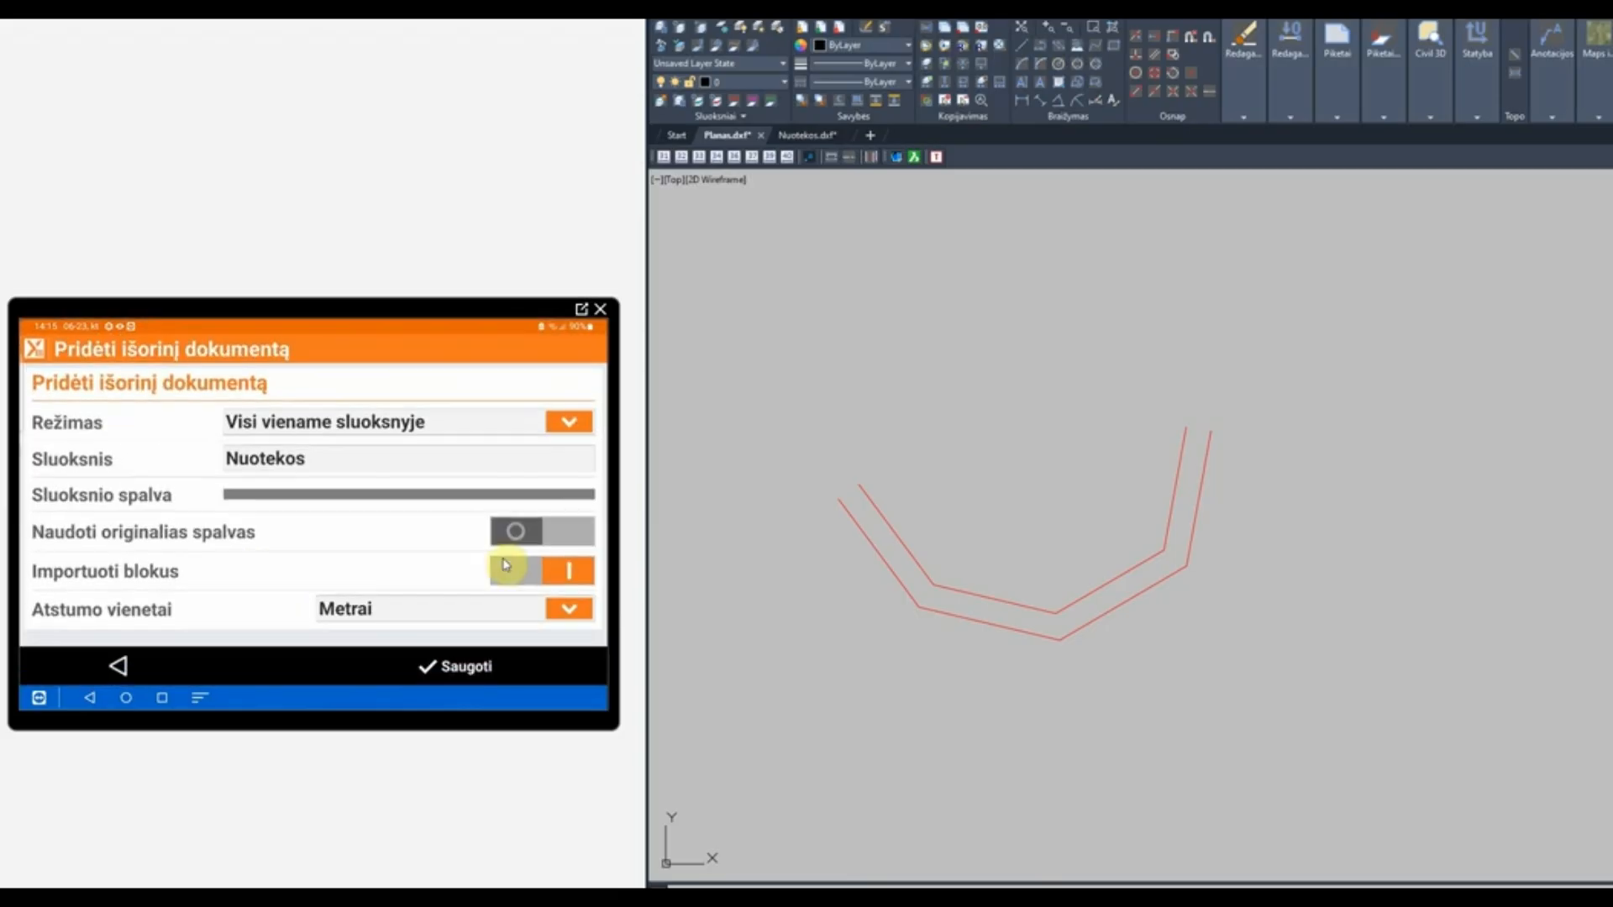
click(557, 533)
click(451, 656)
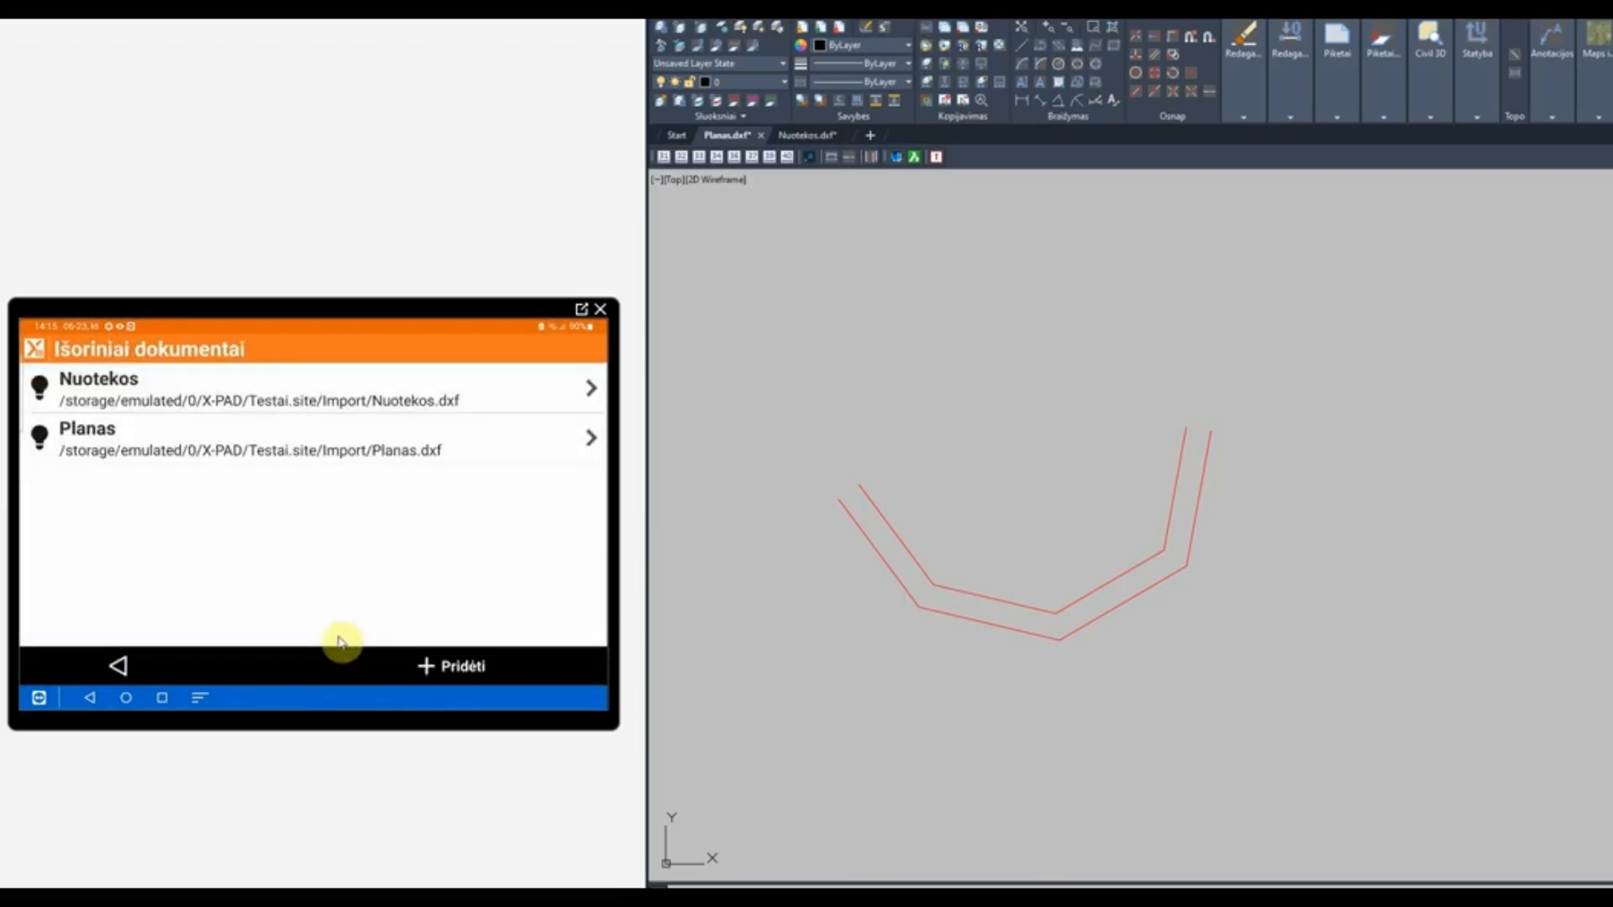
- Examine the referenced Planas and Nuotekos drawings in the X-PAD CAD view
click(119, 672)
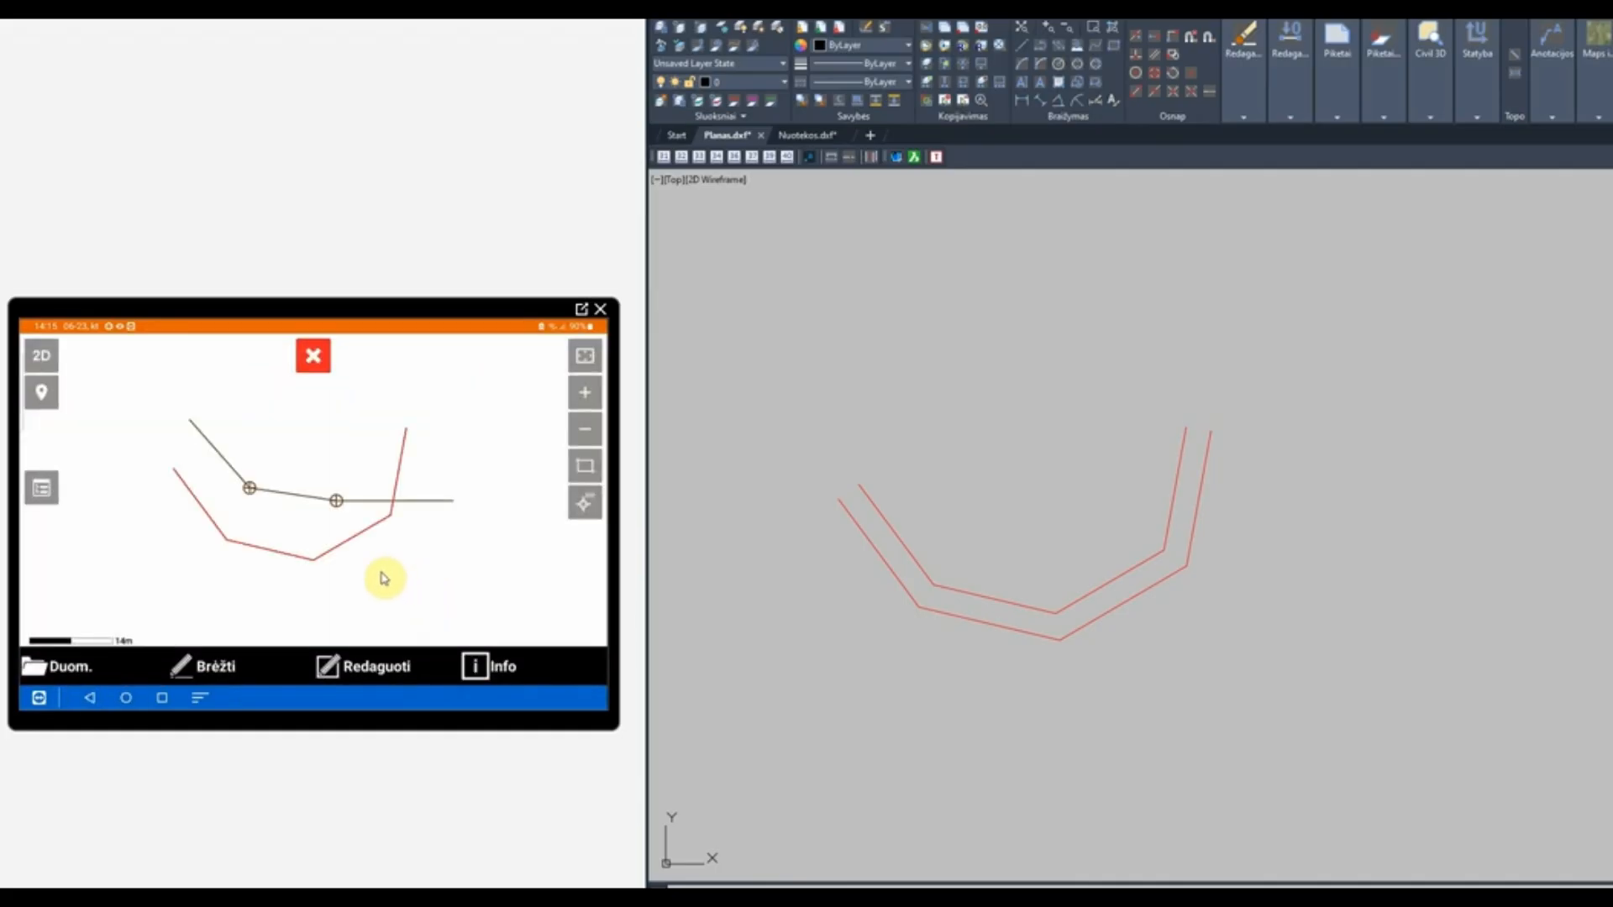
drag(384, 578, 407, 588)
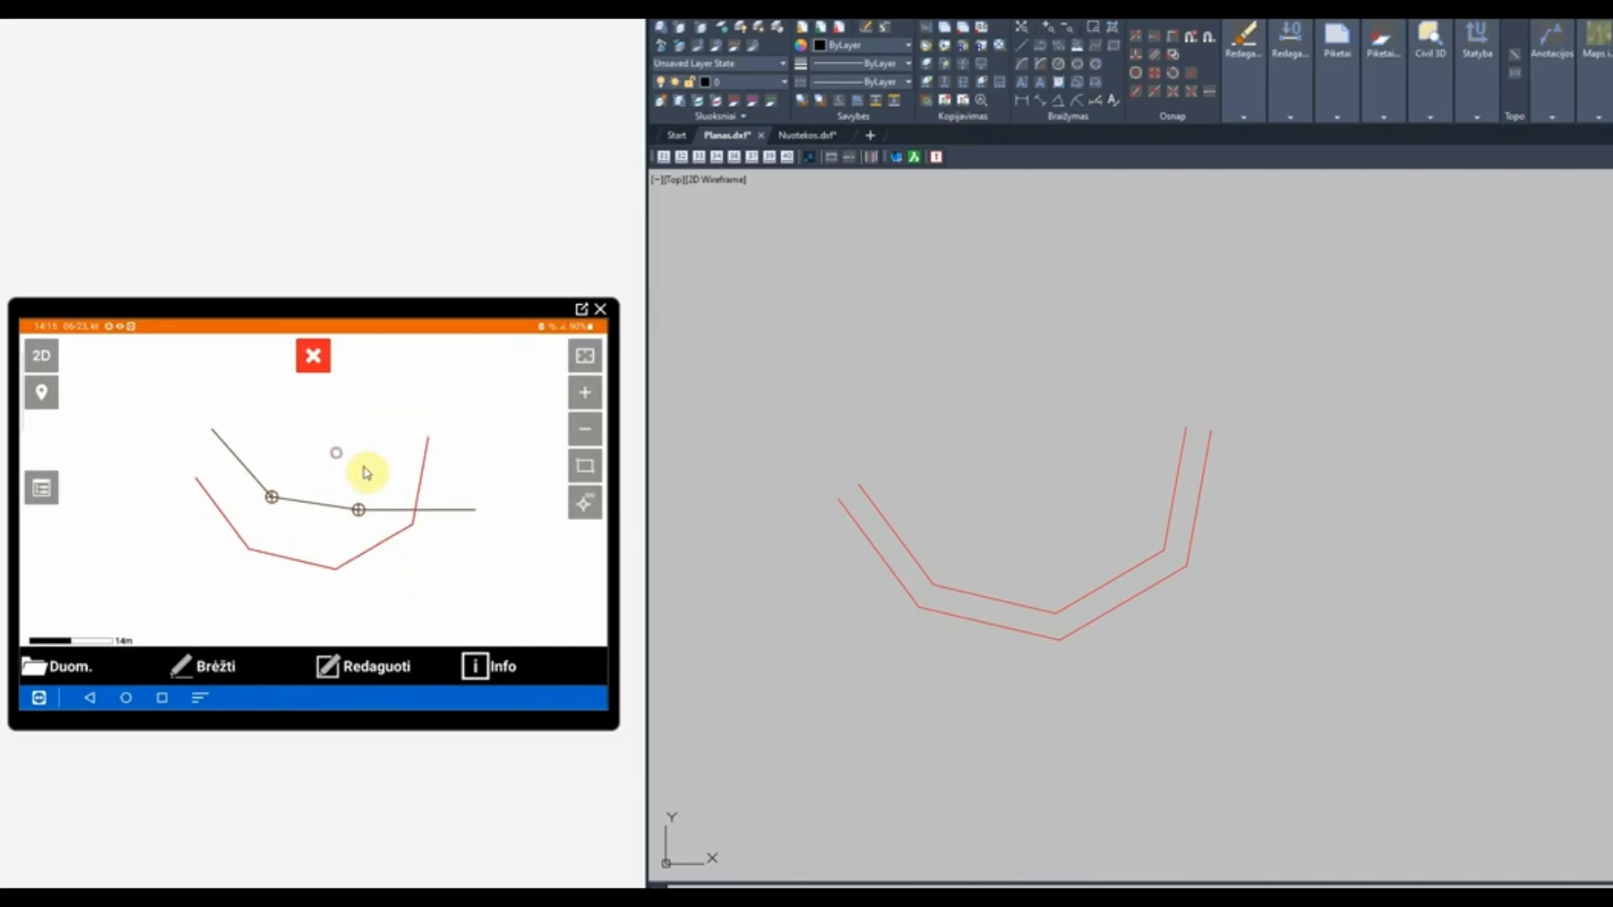
click(584, 392)
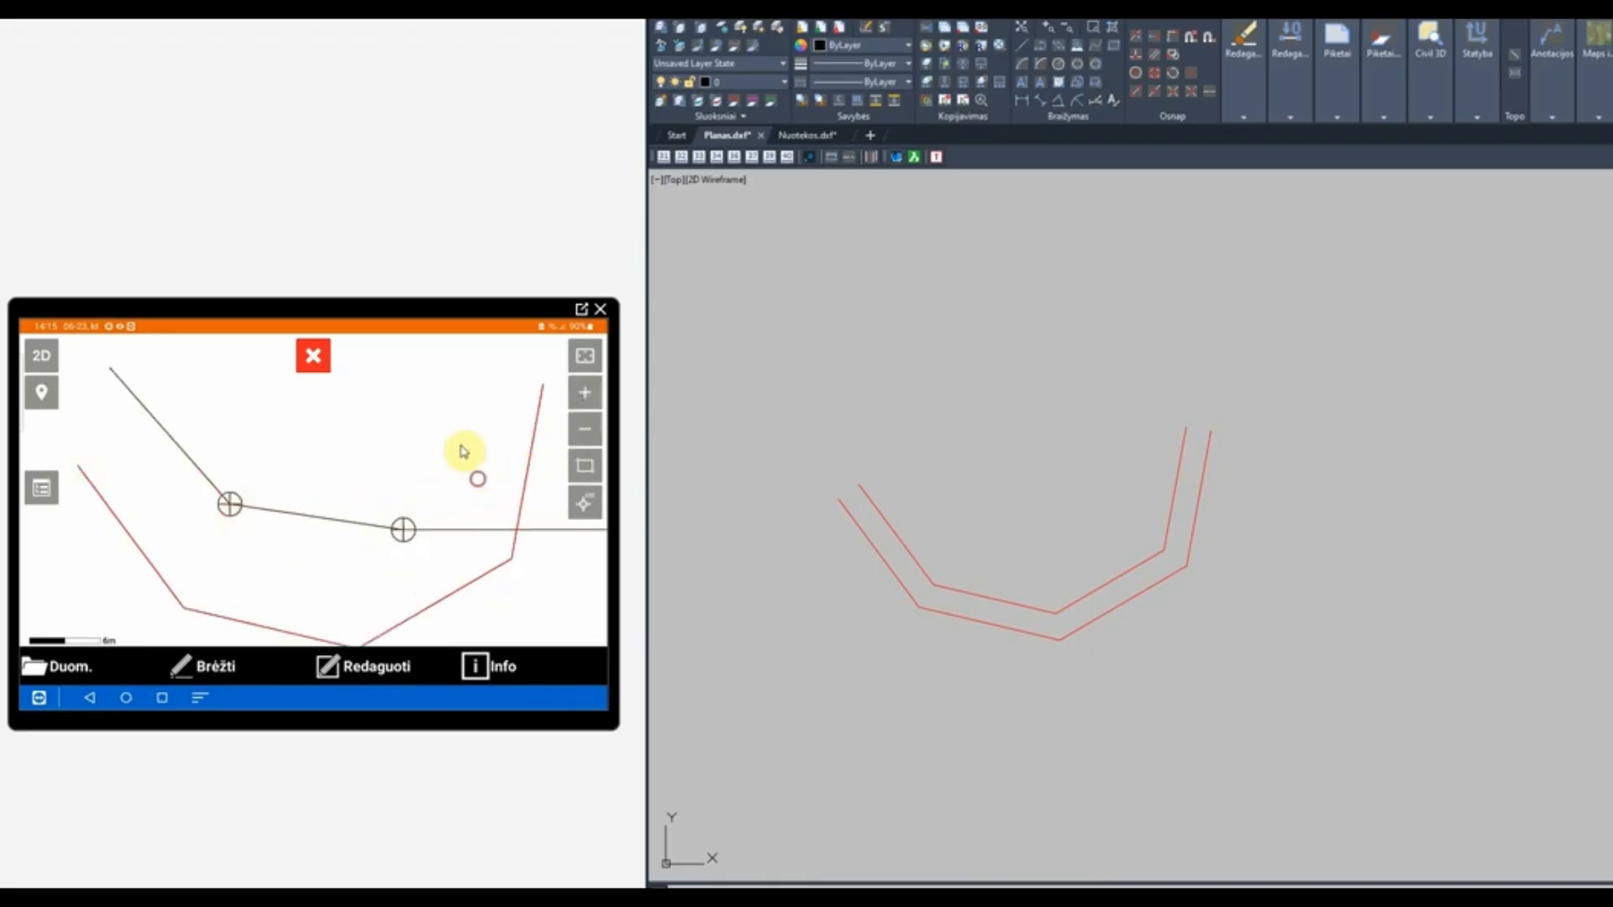
click(584, 429)
drag(454, 491, 458, 510)
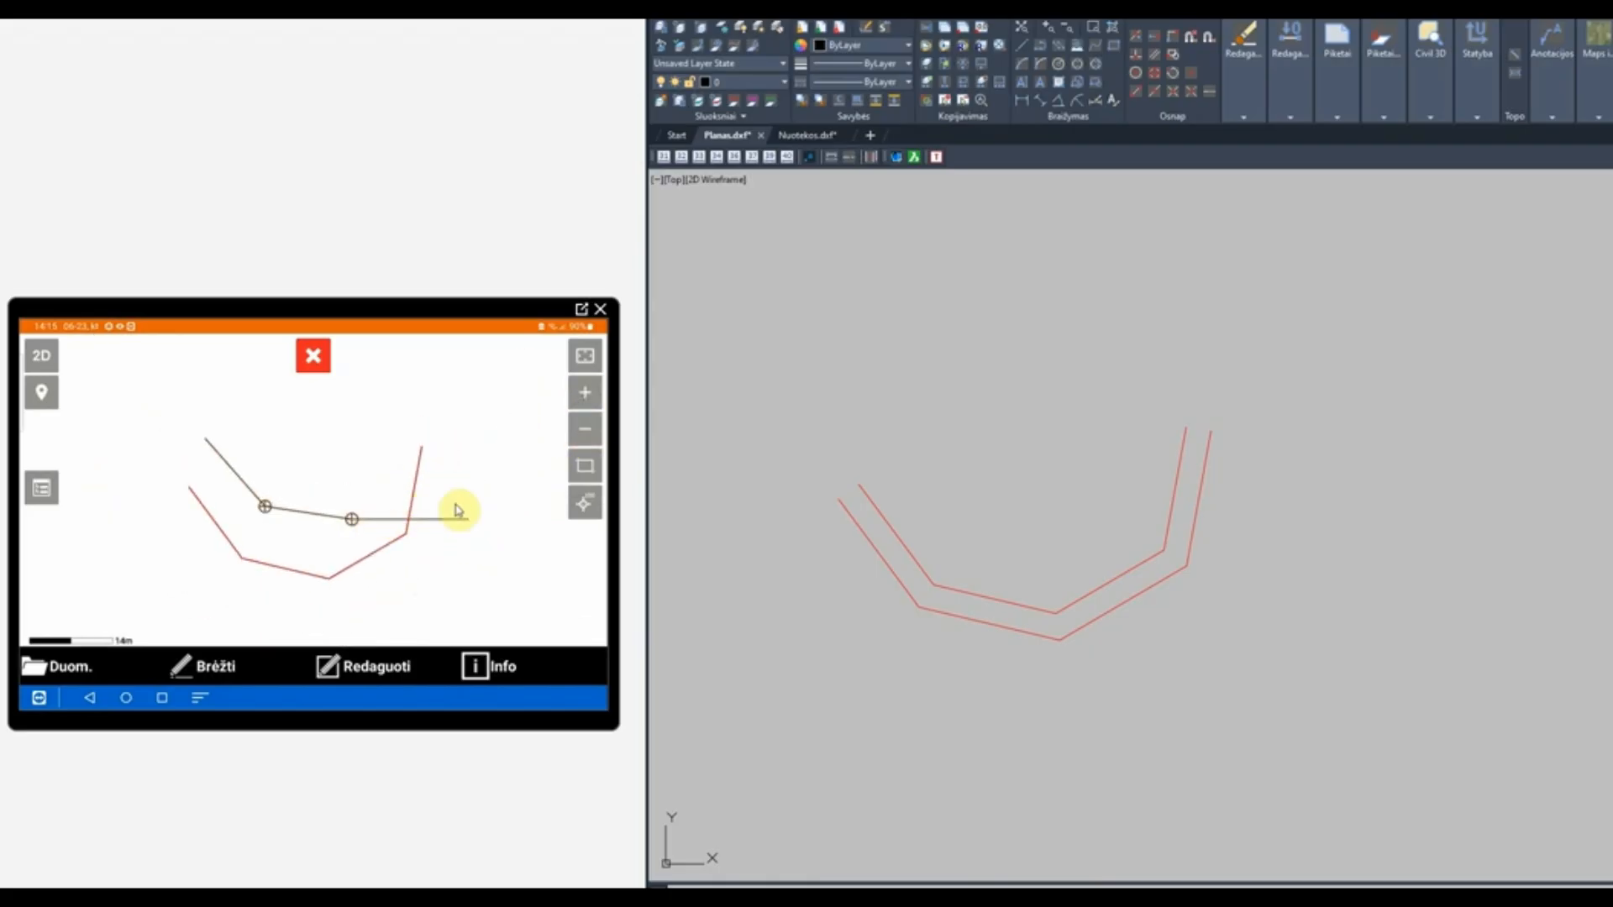
click(336, 528)
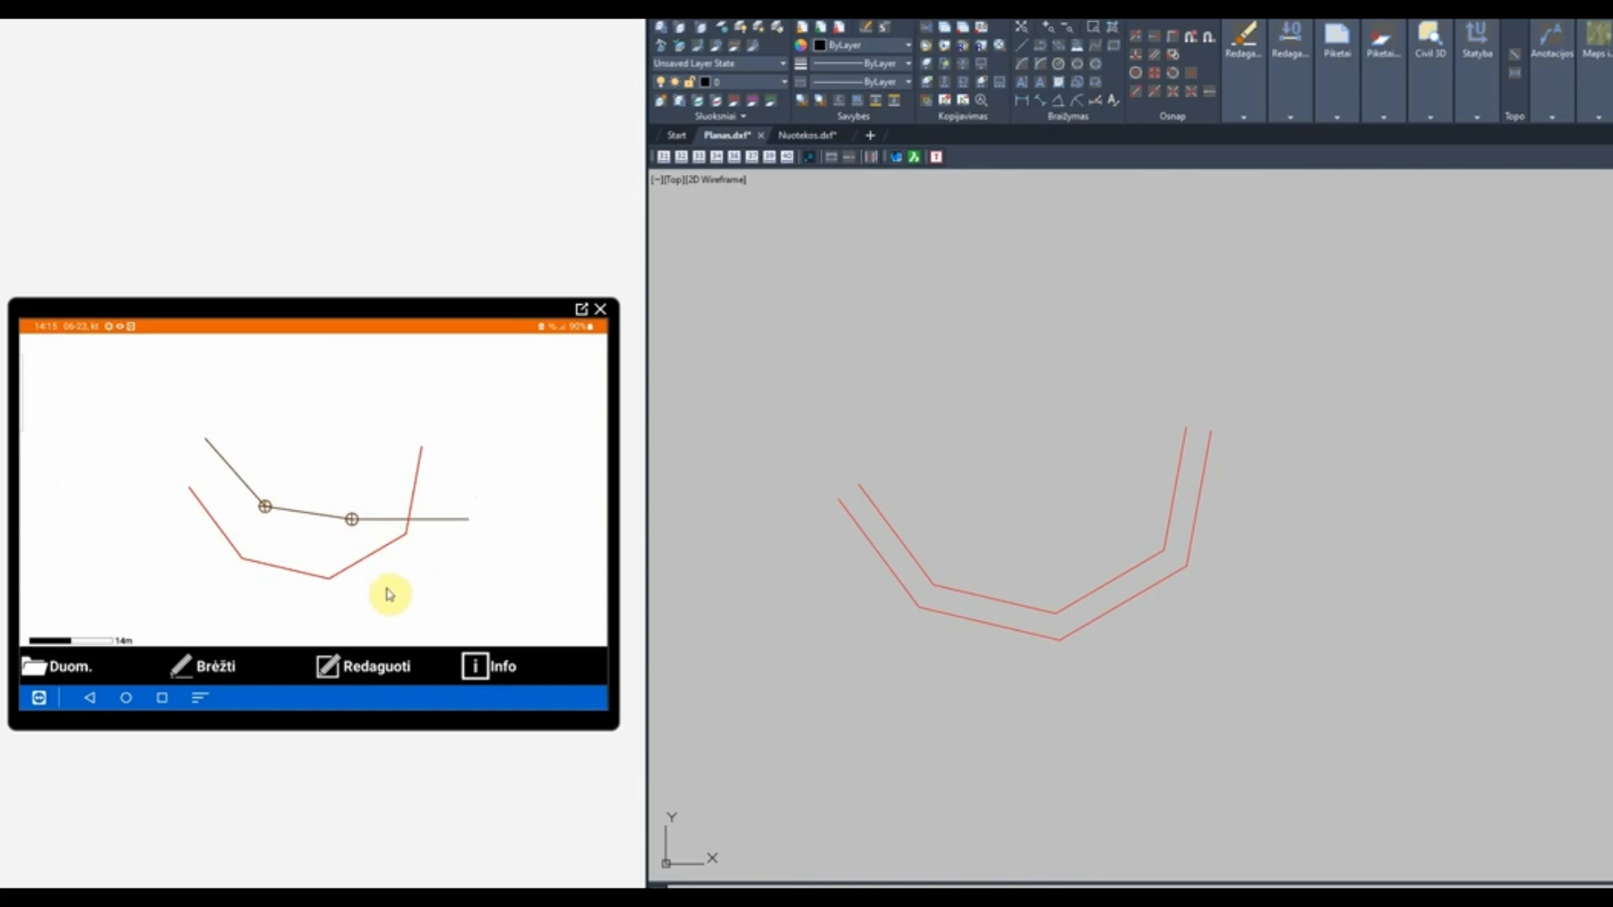
- Start a new point named 533 and enable the Viršūnės snap alongside Taškas
click(209, 666)
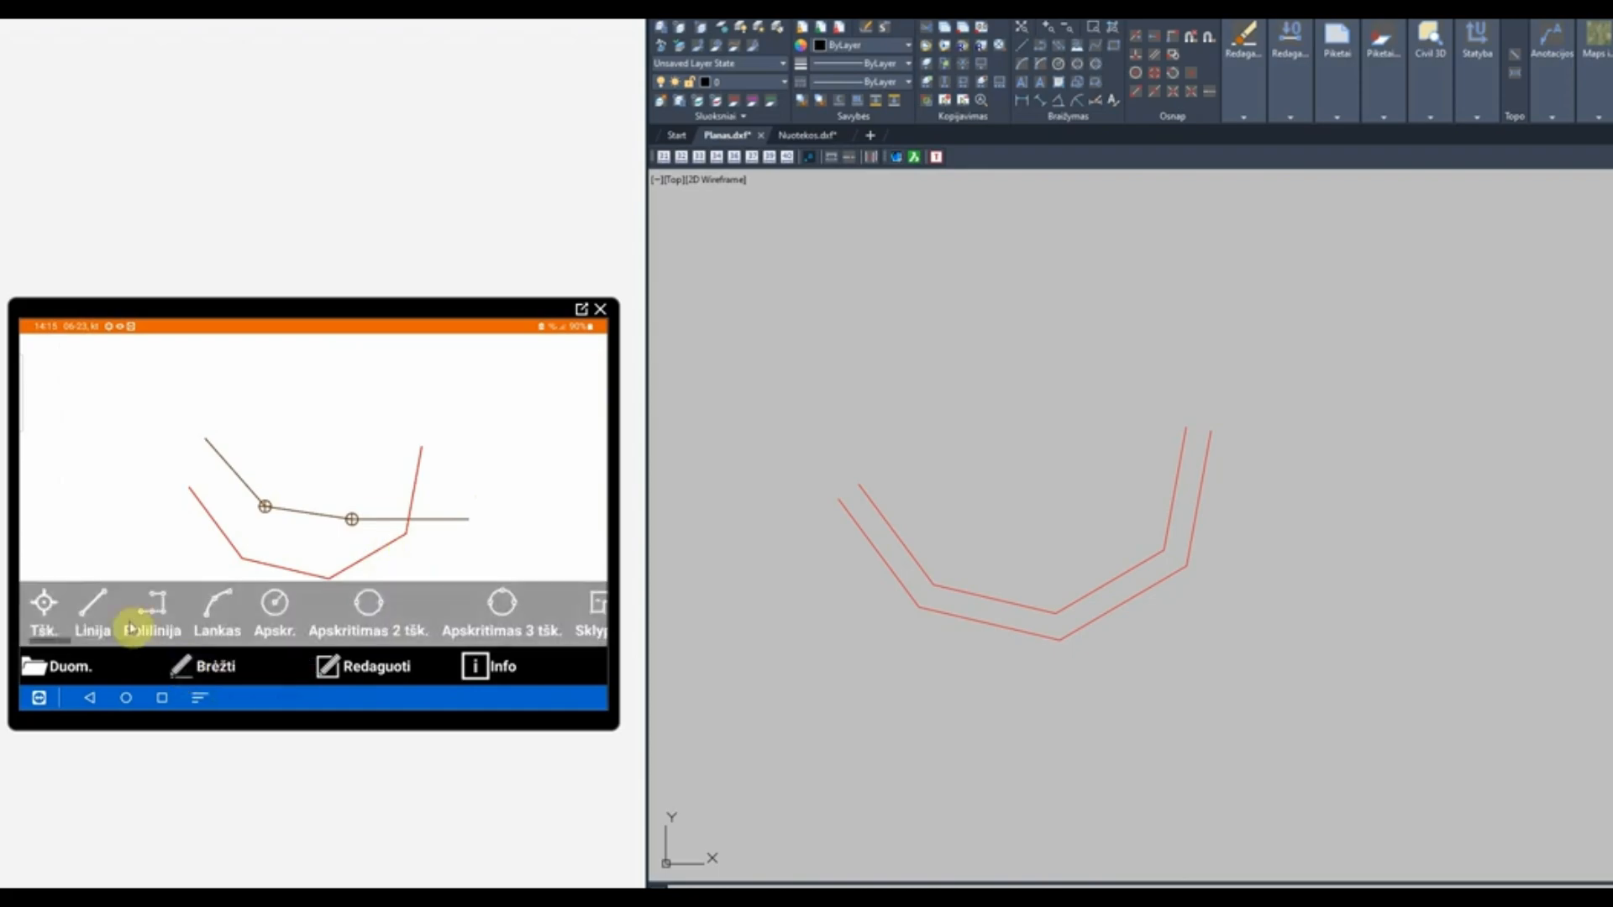
click(44, 612)
click(521, 666)
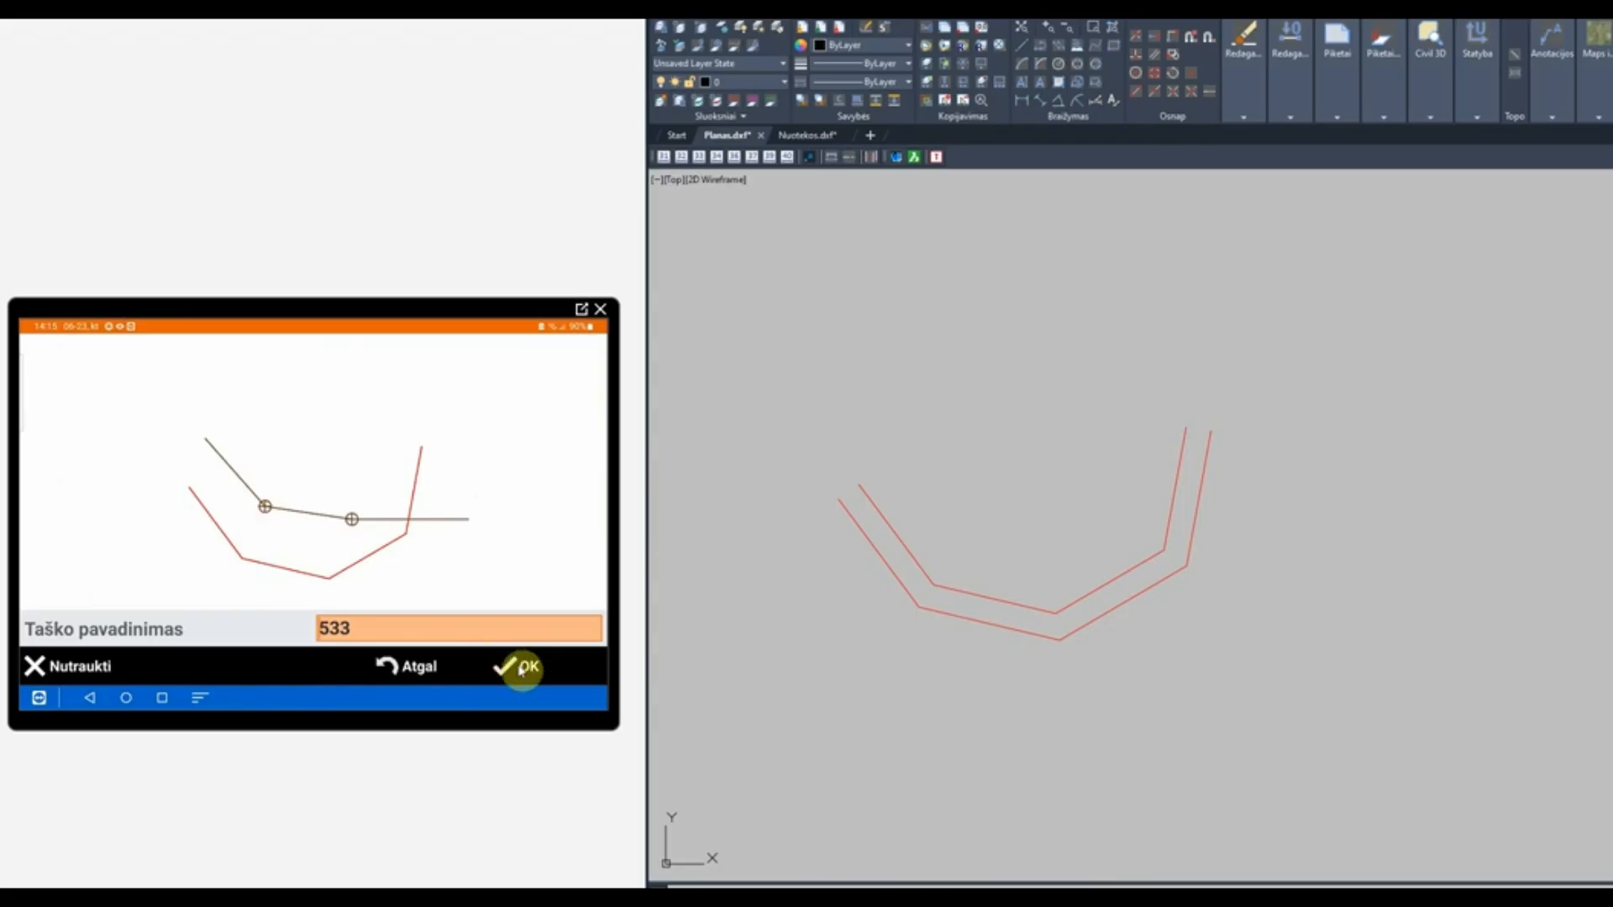
click(198, 666)
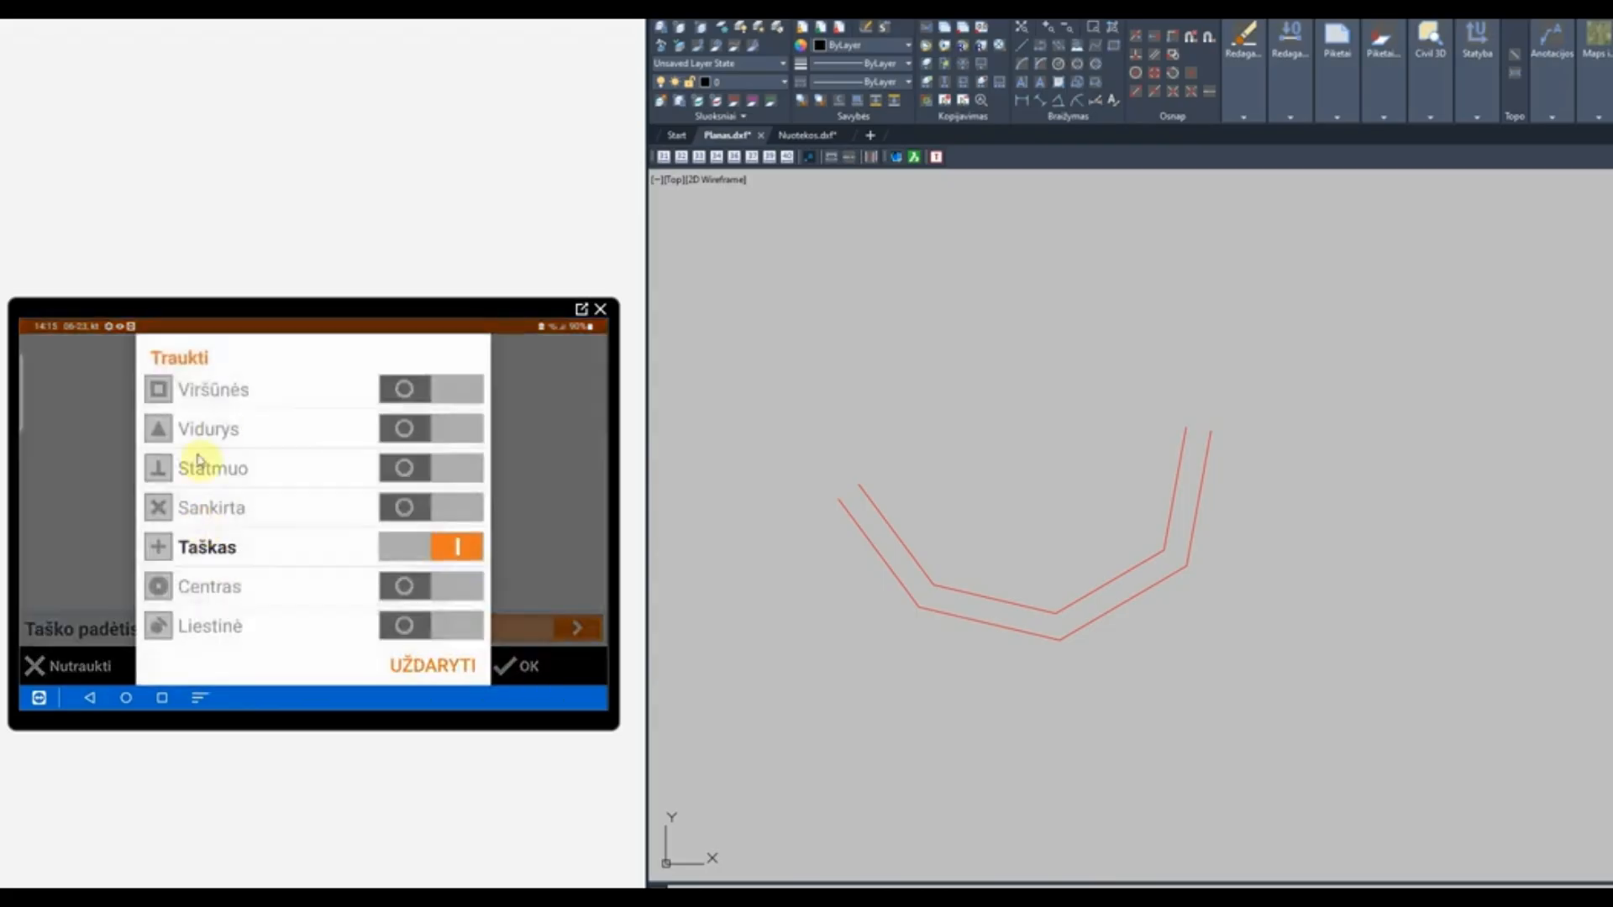
click(438, 405)
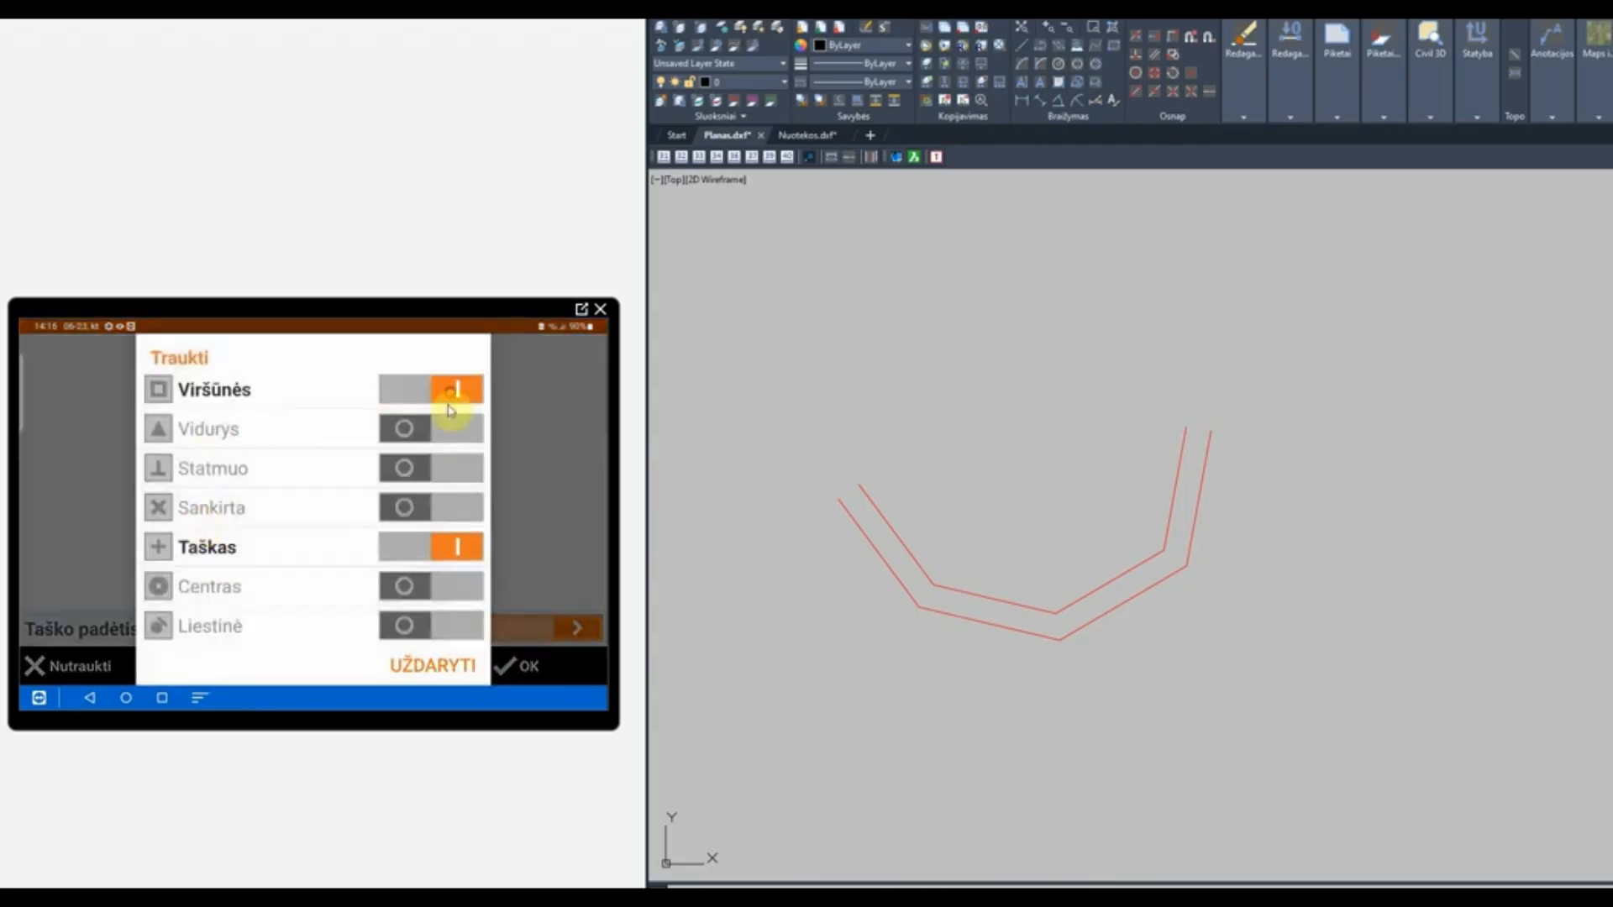
click(440, 669)
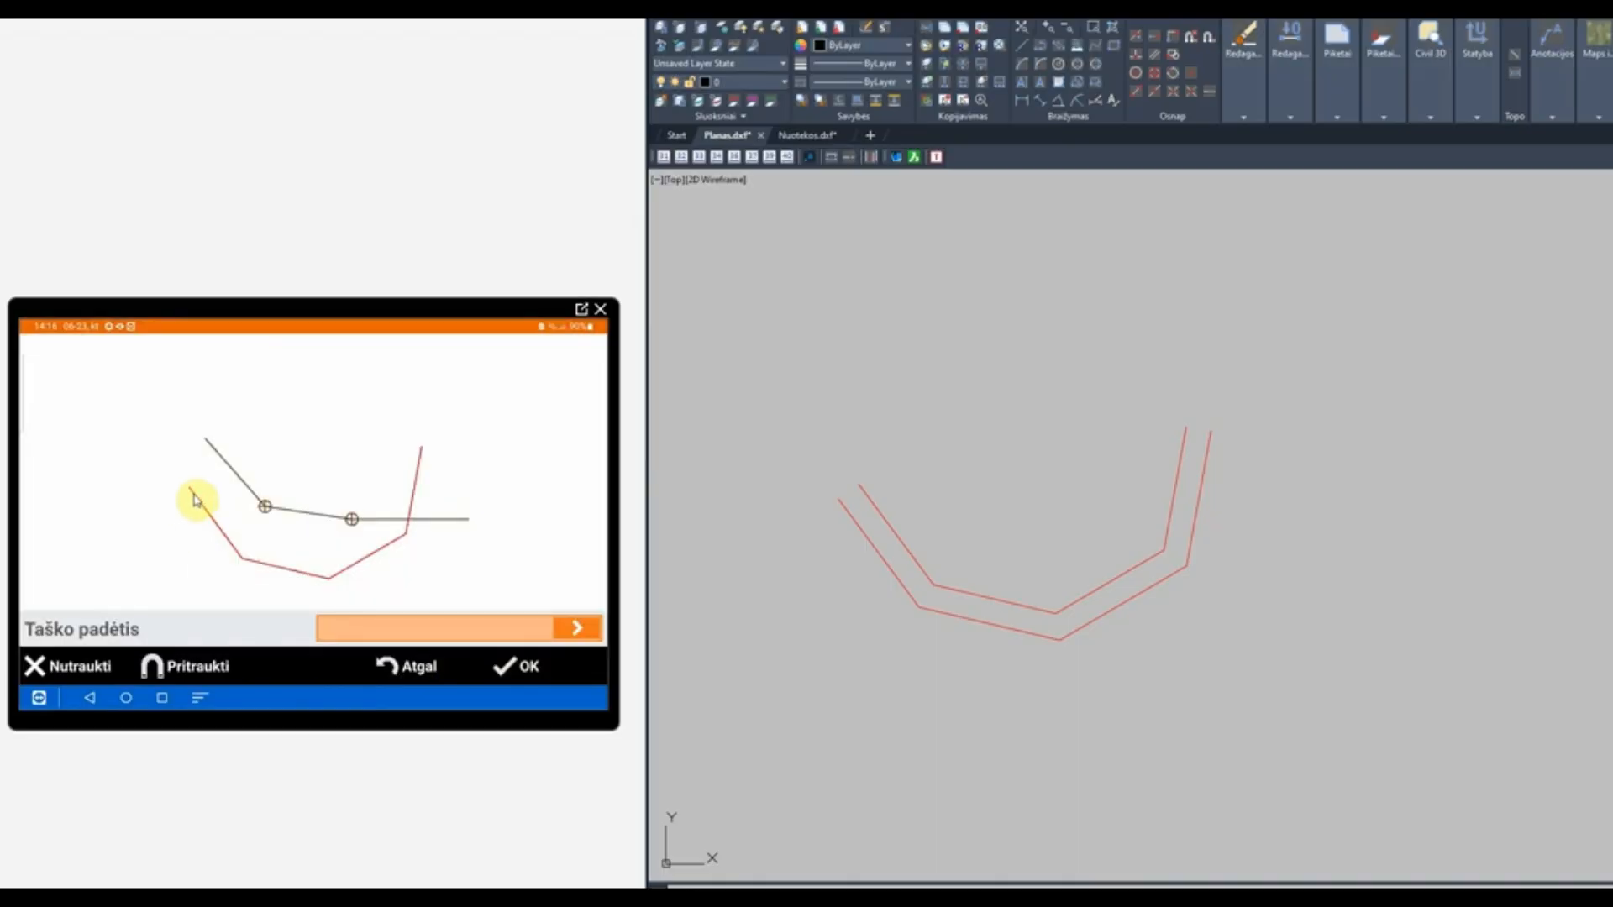
- Place point 533 on the end vertex of the red polyline nearest the sewer line's start, and check its selection
click(194, 497)
click(529, 669)
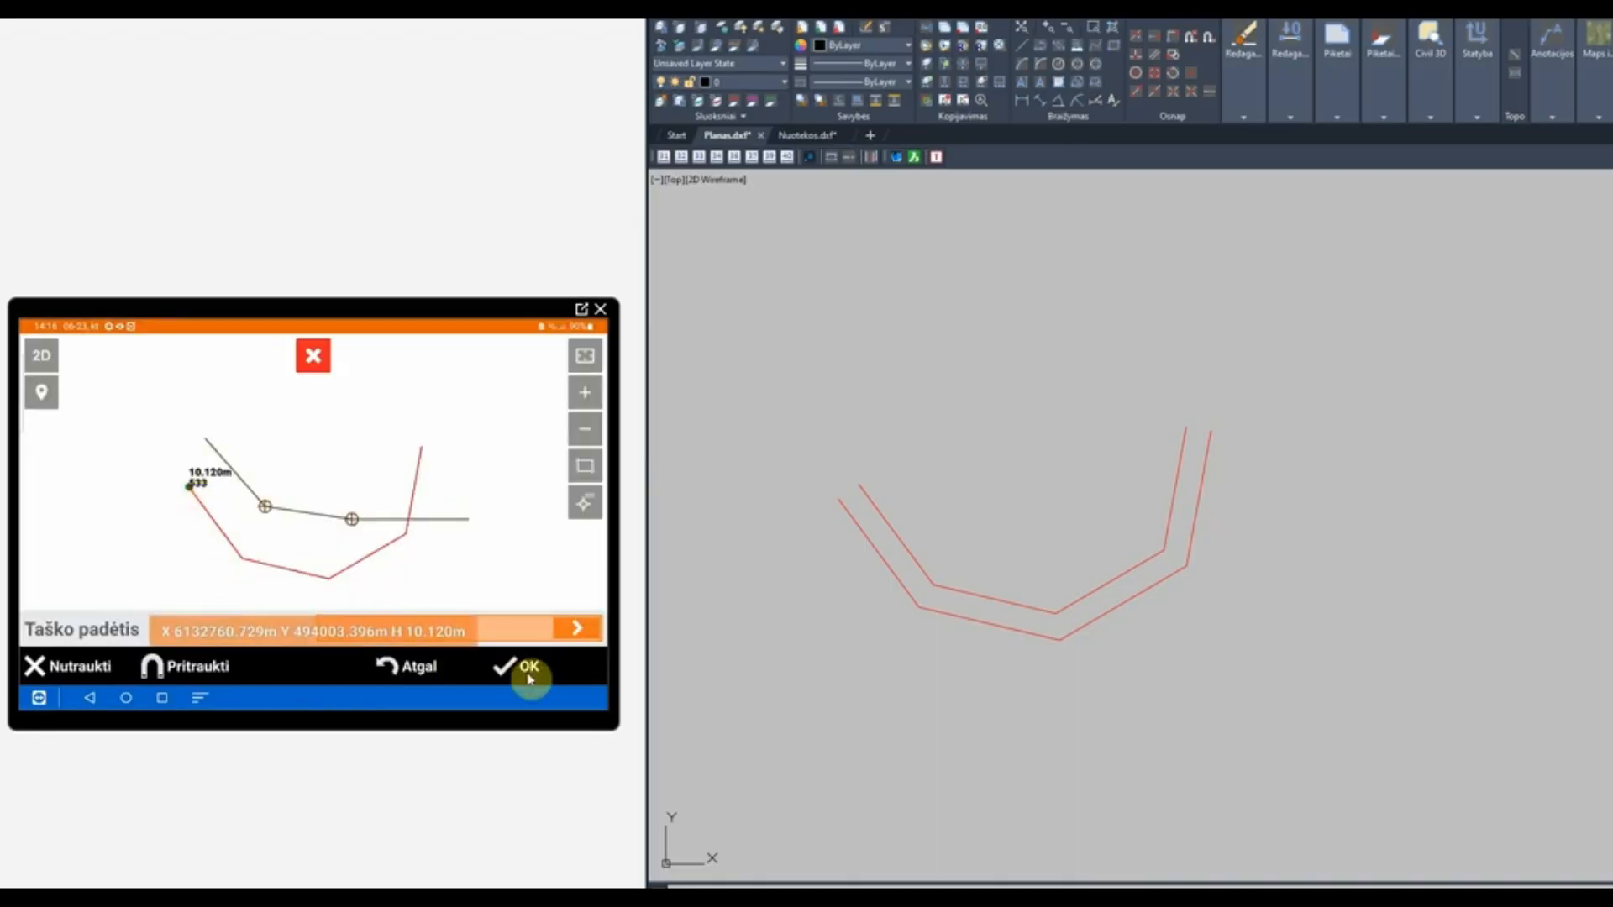
click(191, 497)
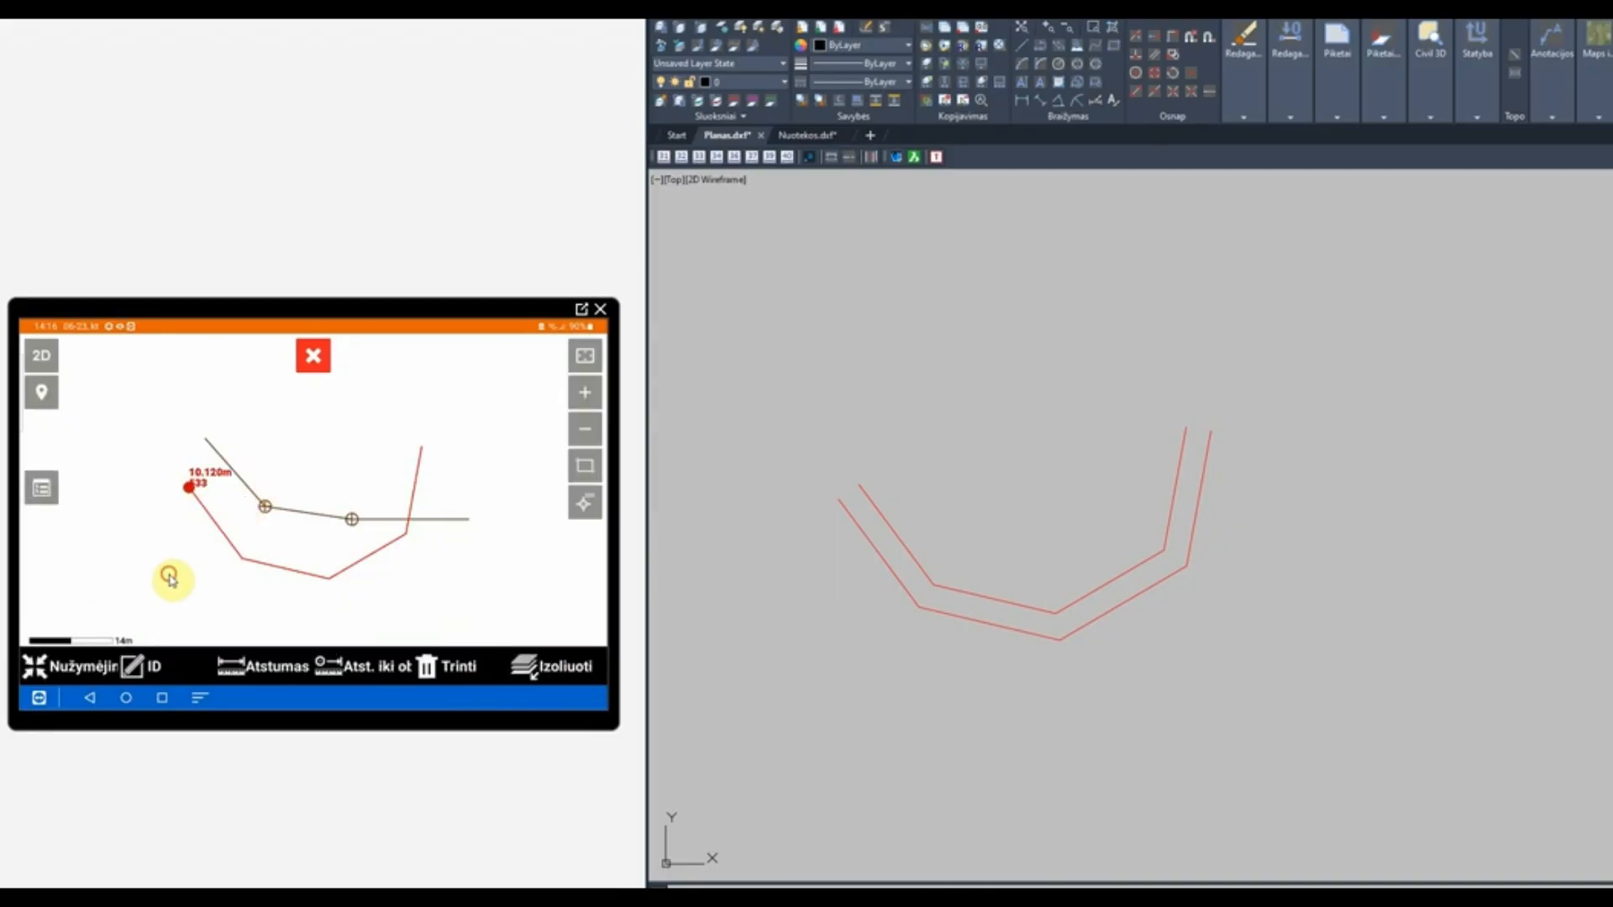
click(195, 602)
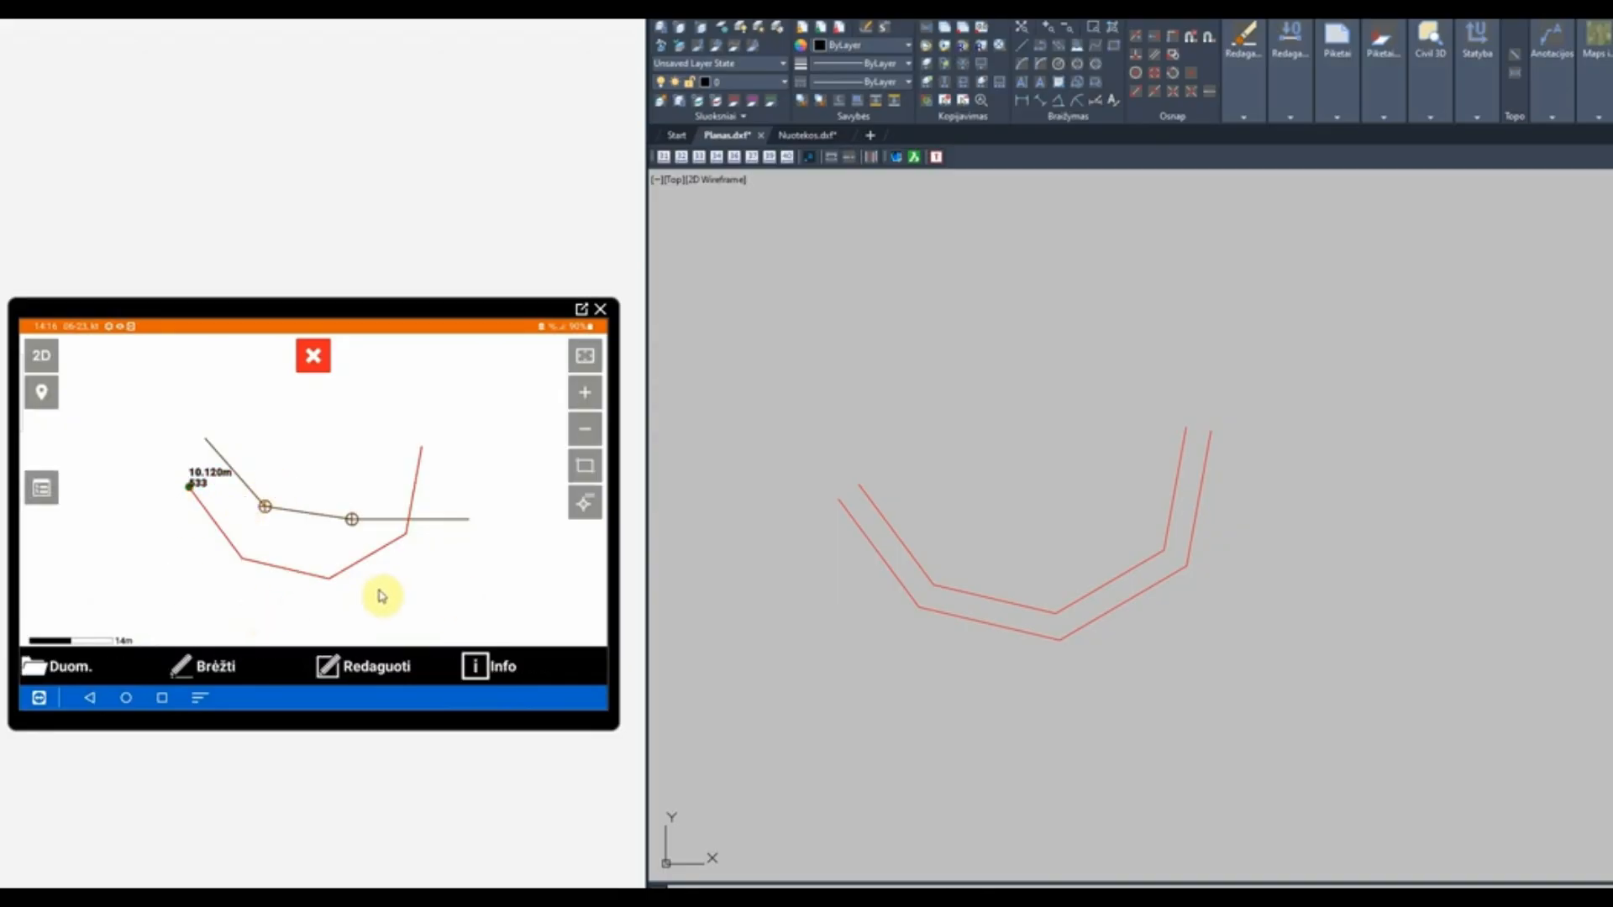
- Switch to AutoCAD and inspect the inner red polyline of Planas.dxf, leaving it deselected
click(440, 580)
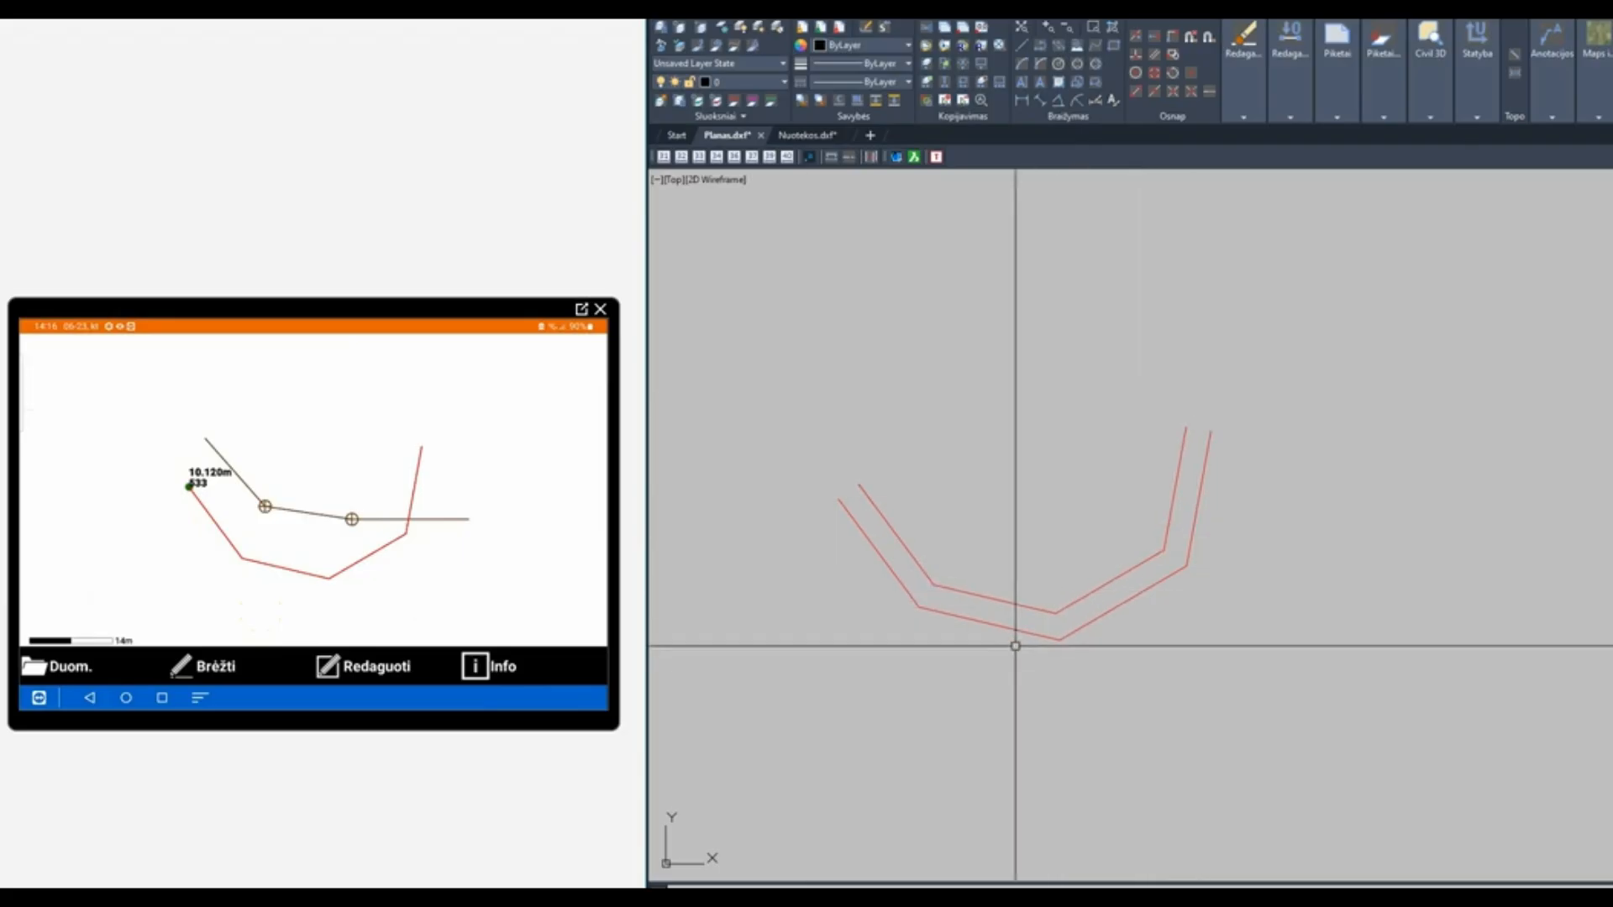
click(1021, 605)
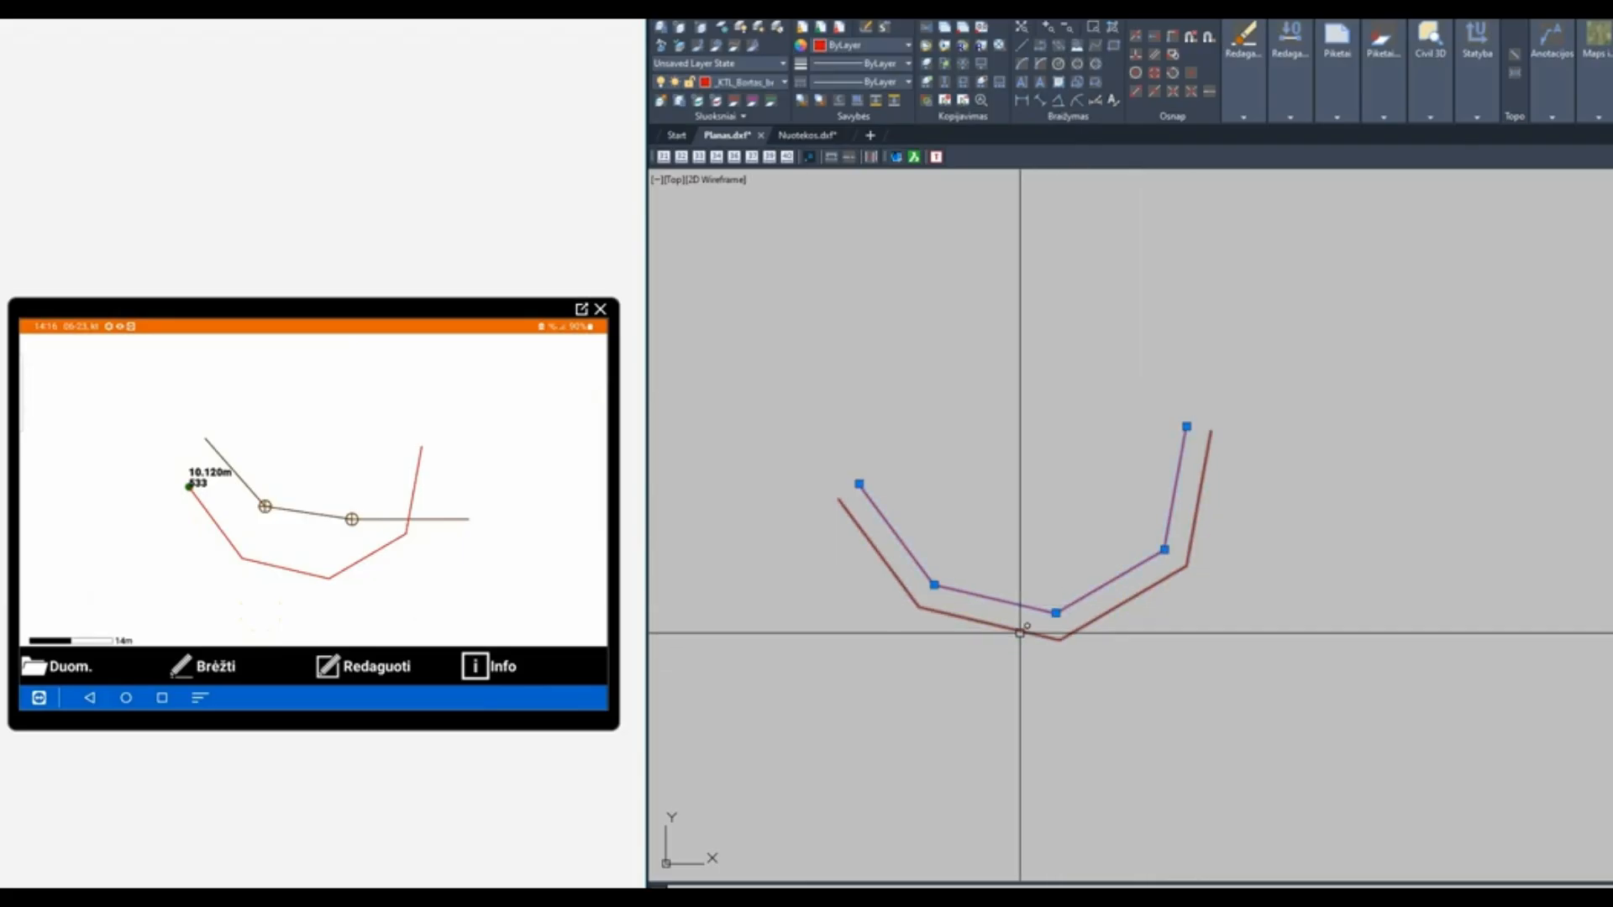
key(Escape)
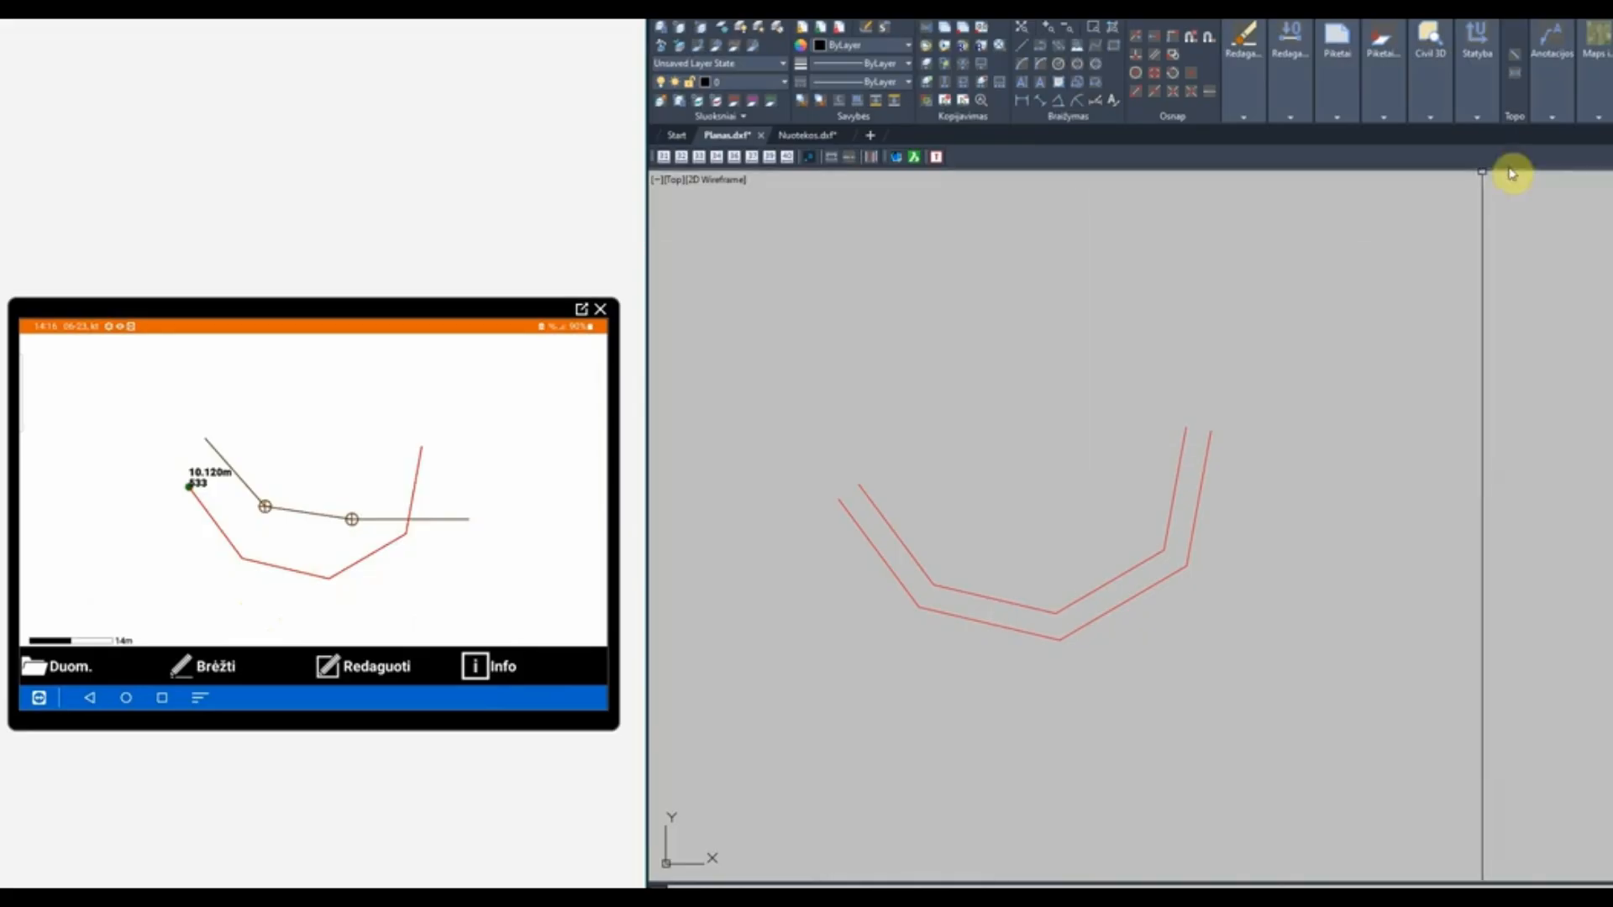
click(1598, 125)
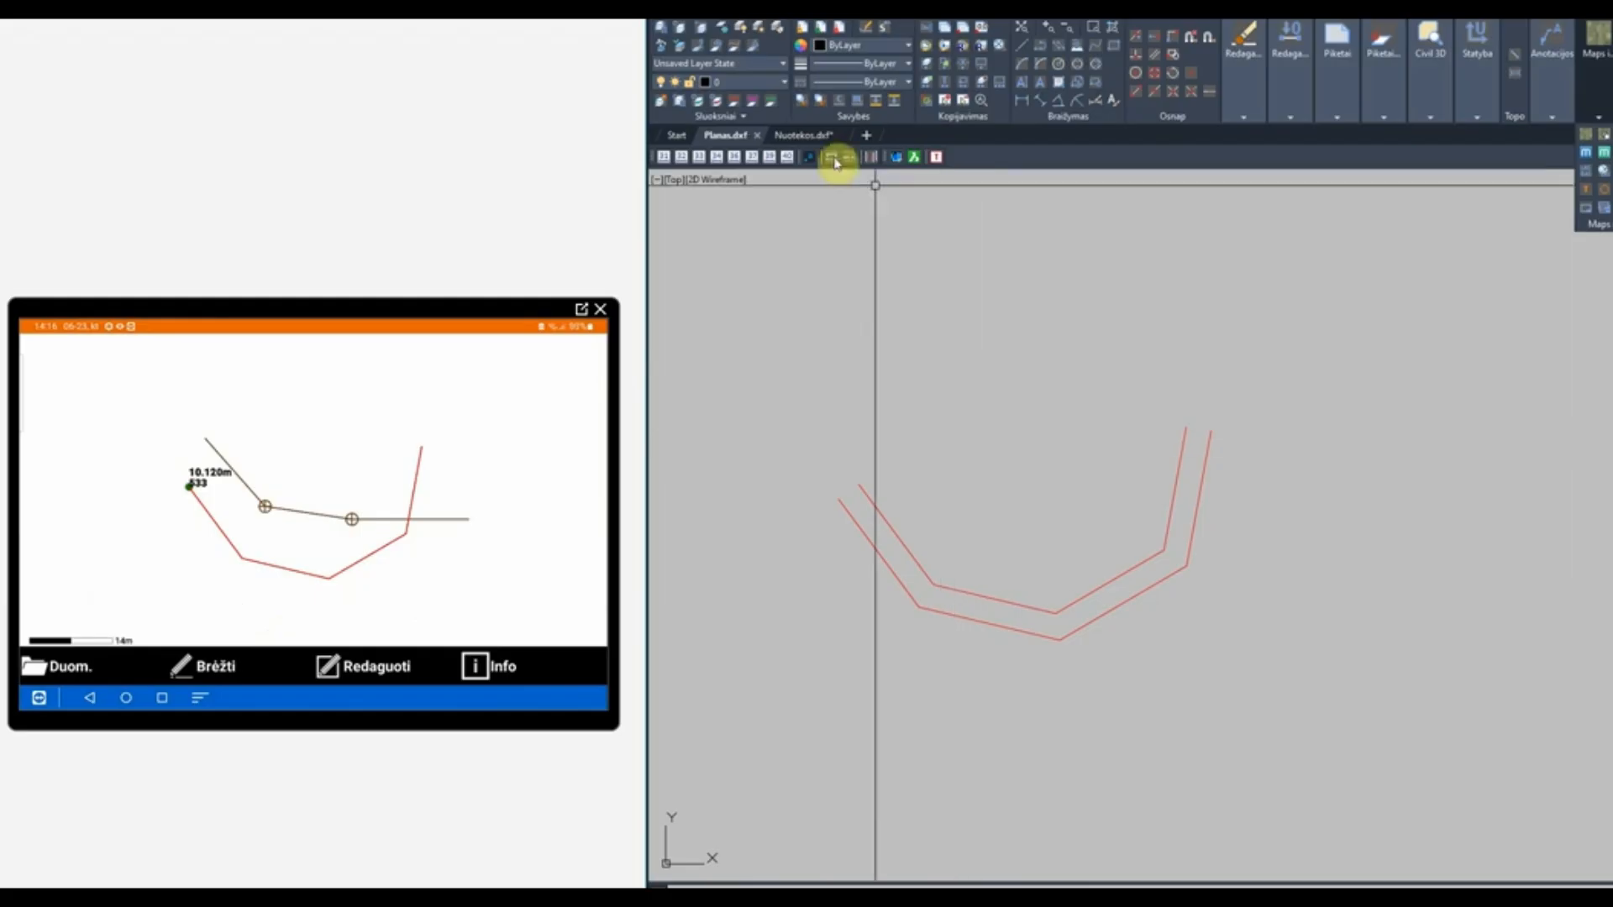
- In Nuotekos.dxf, move the sewer polyline's free end beyond the second manhole to almost directly above that manhole, and save the drawing
click(813, 135)
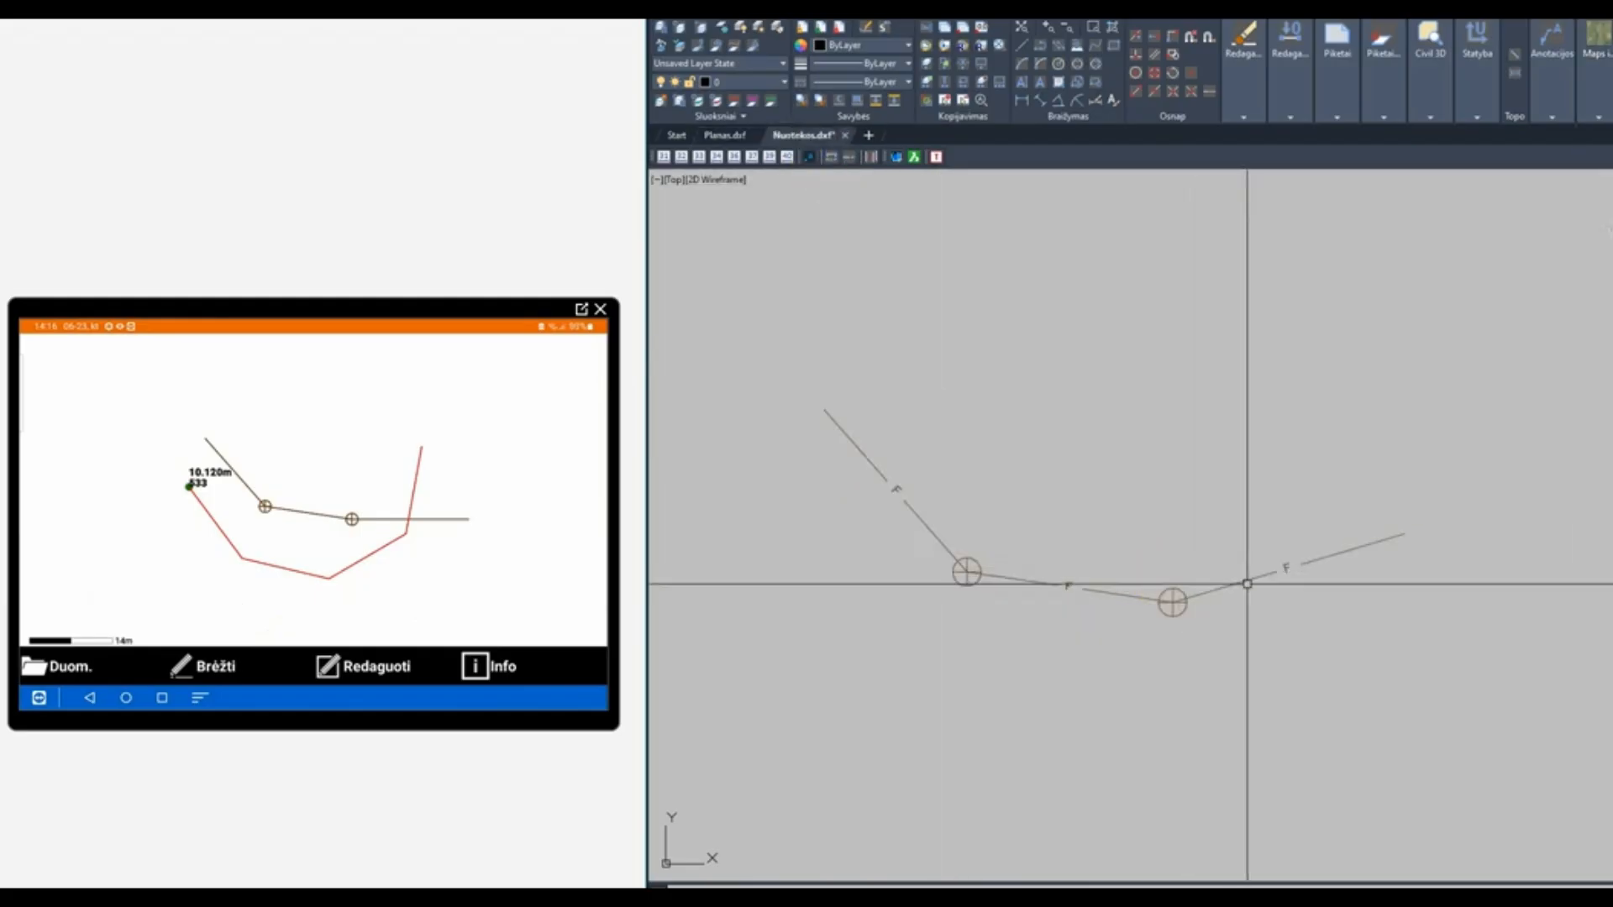
click(1246, 578)
click(1405, 534)
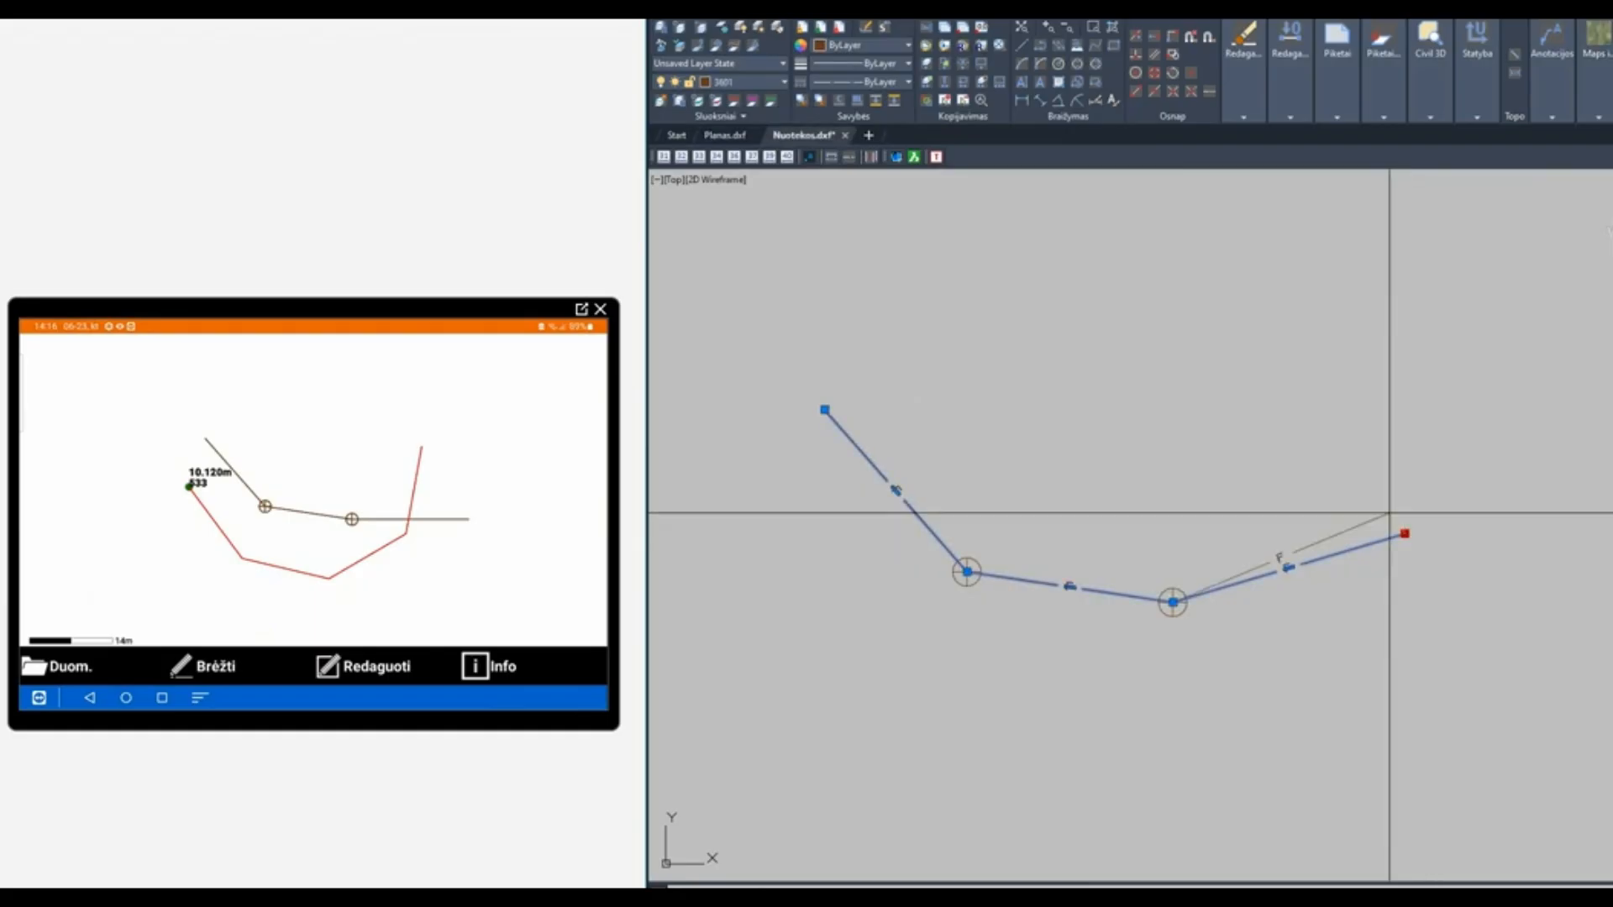
click(1186, 386)
mouse_move(1601, 118)
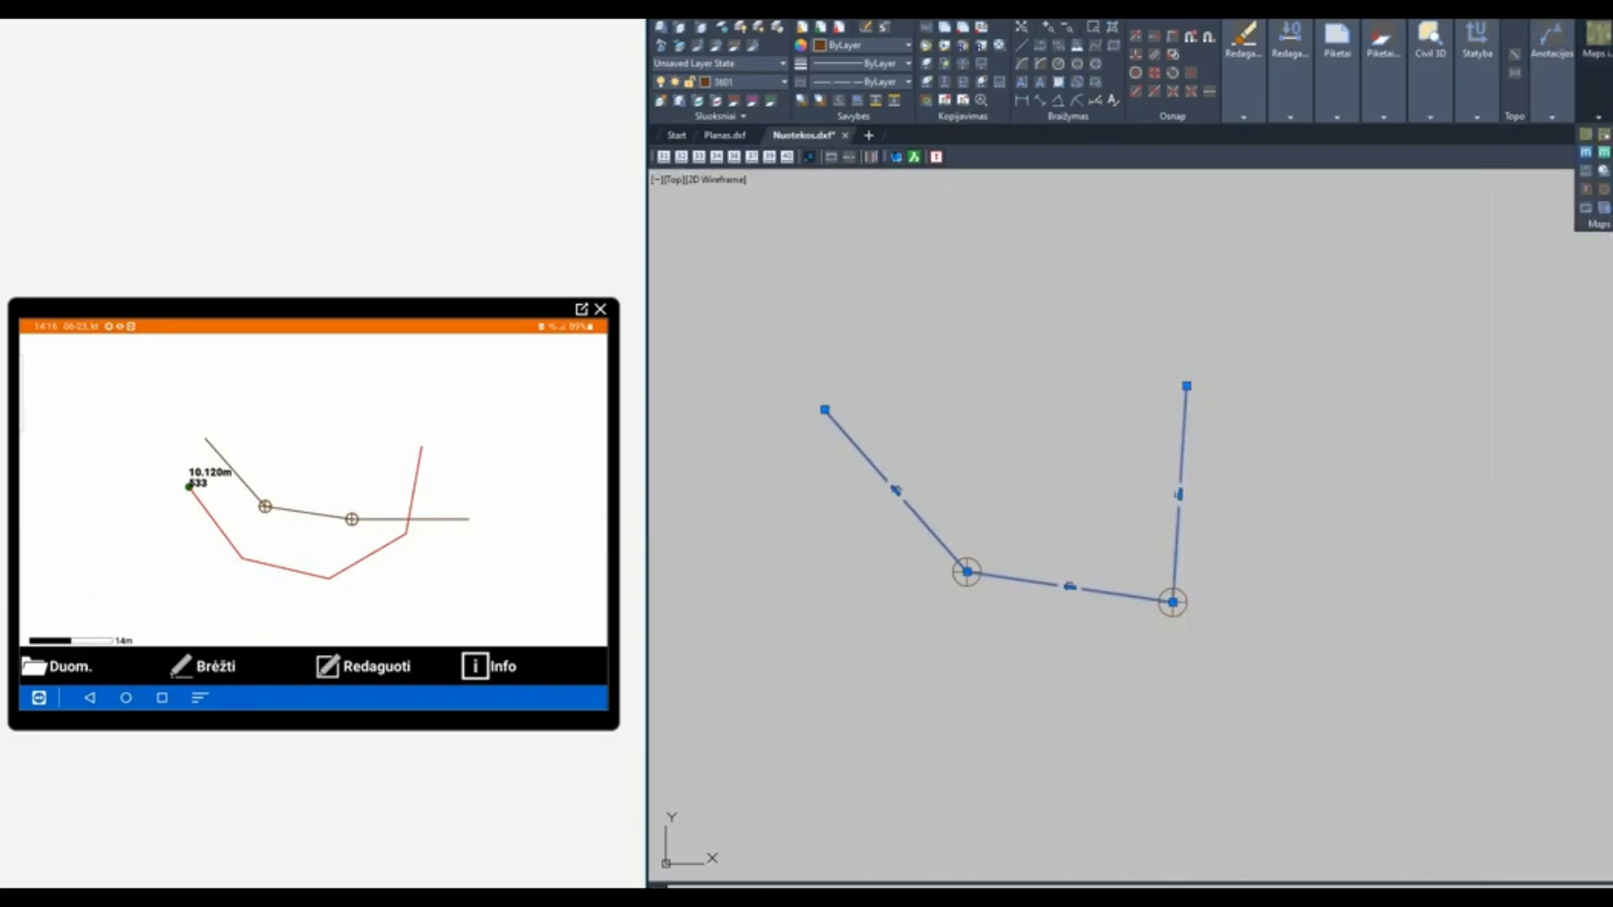
key(Escape)
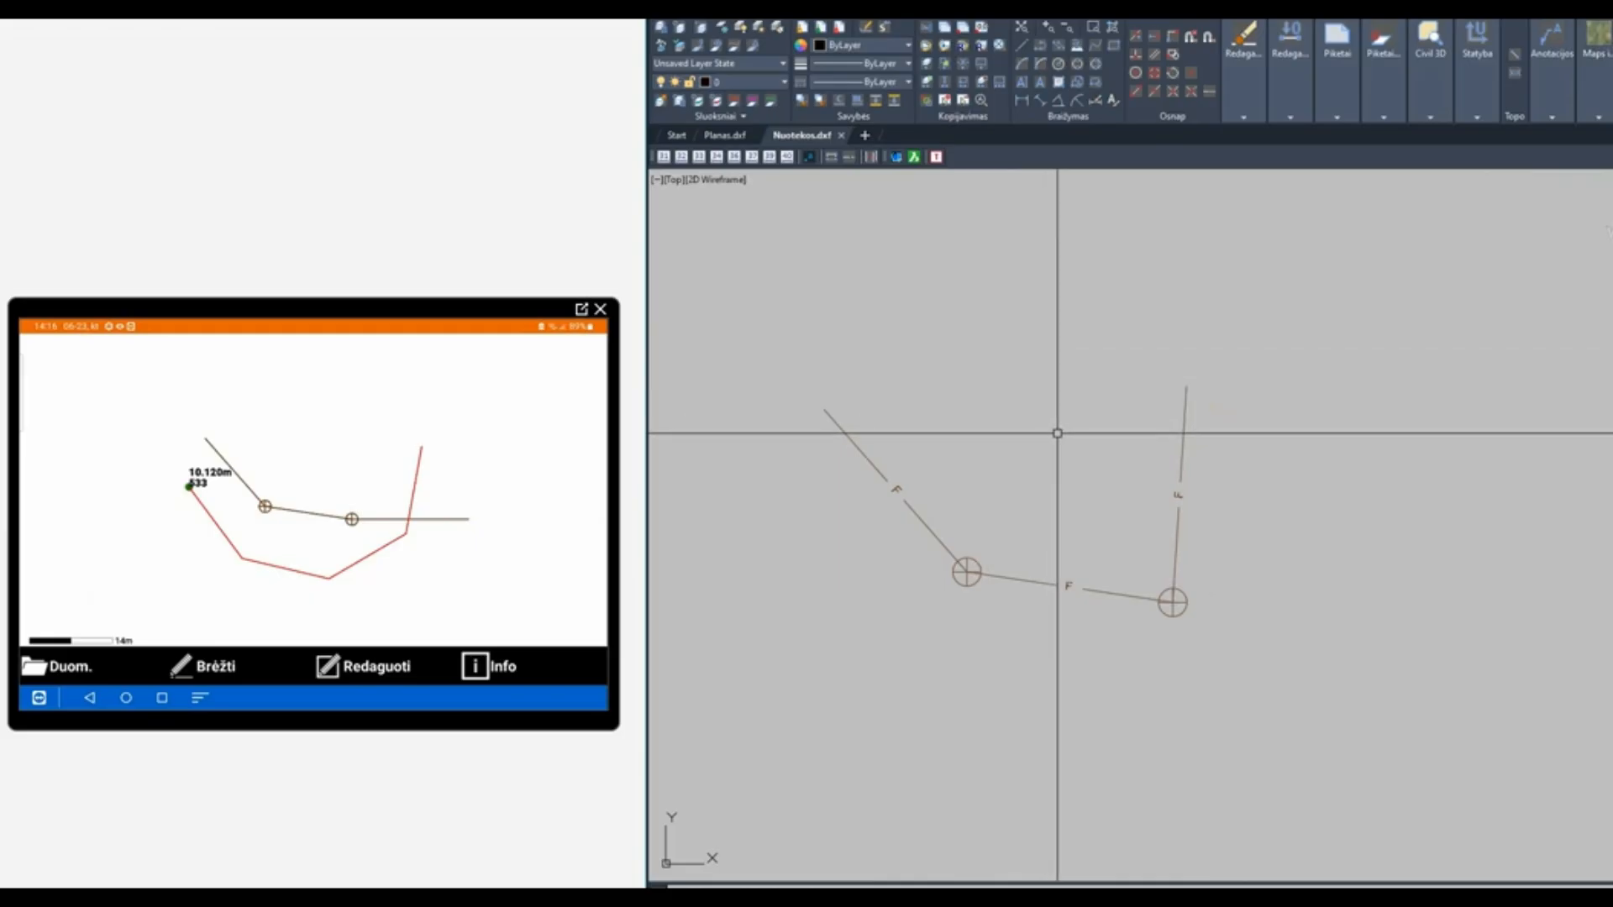
- Switch to X-PAD on the tablet, exit it, and check the file synchronization in Dropsync
click(410, 580)
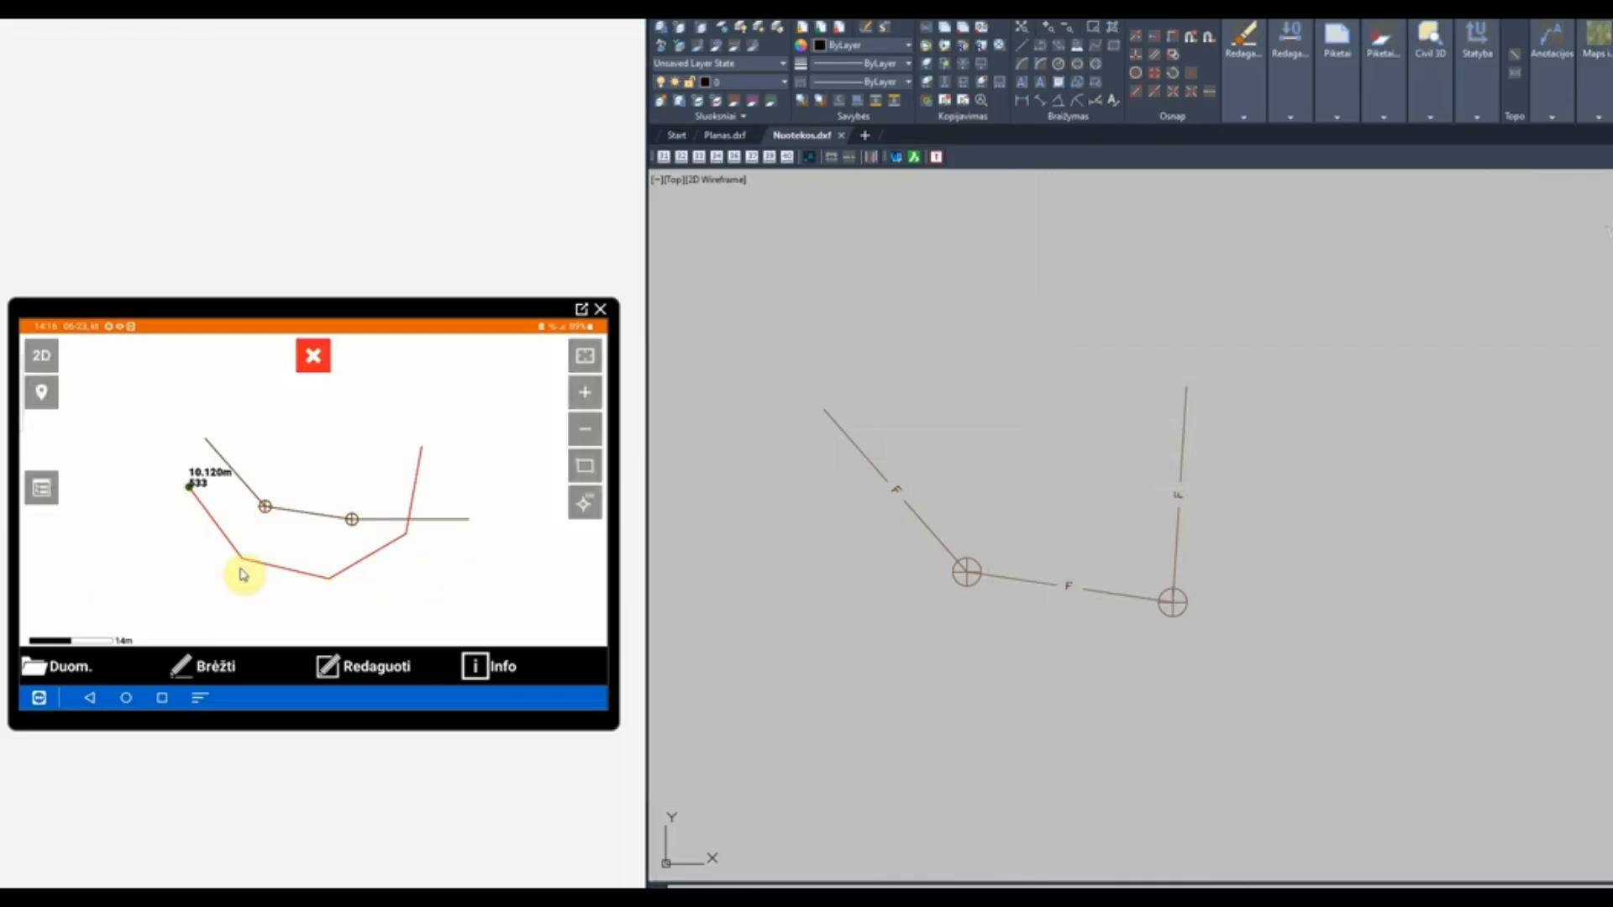
click(90, 700)
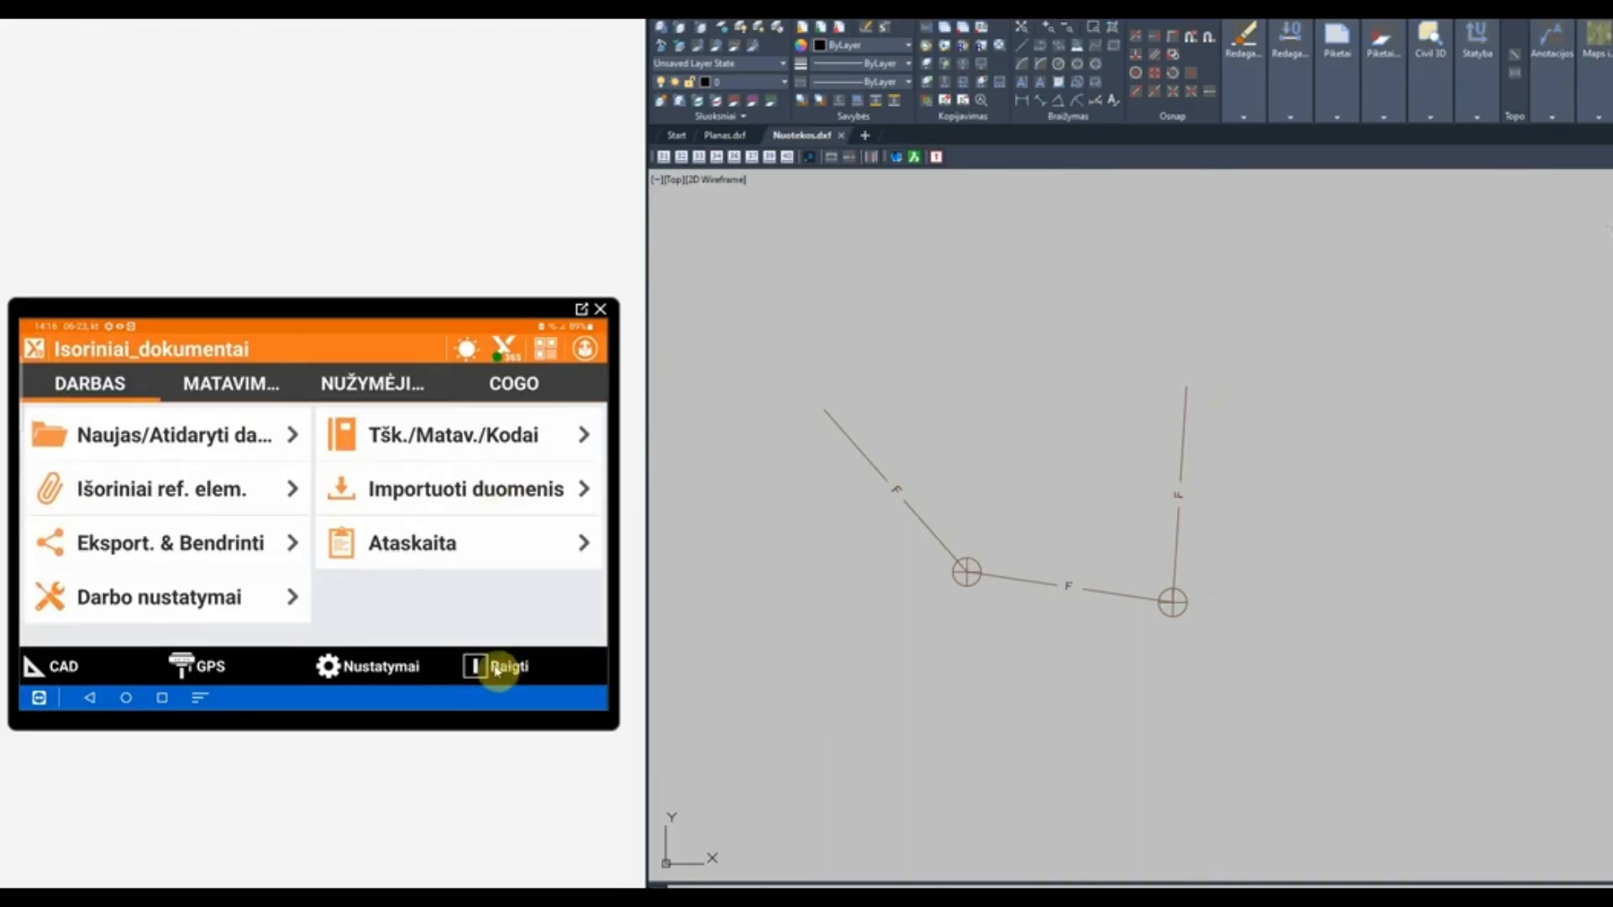
click(496, 670)
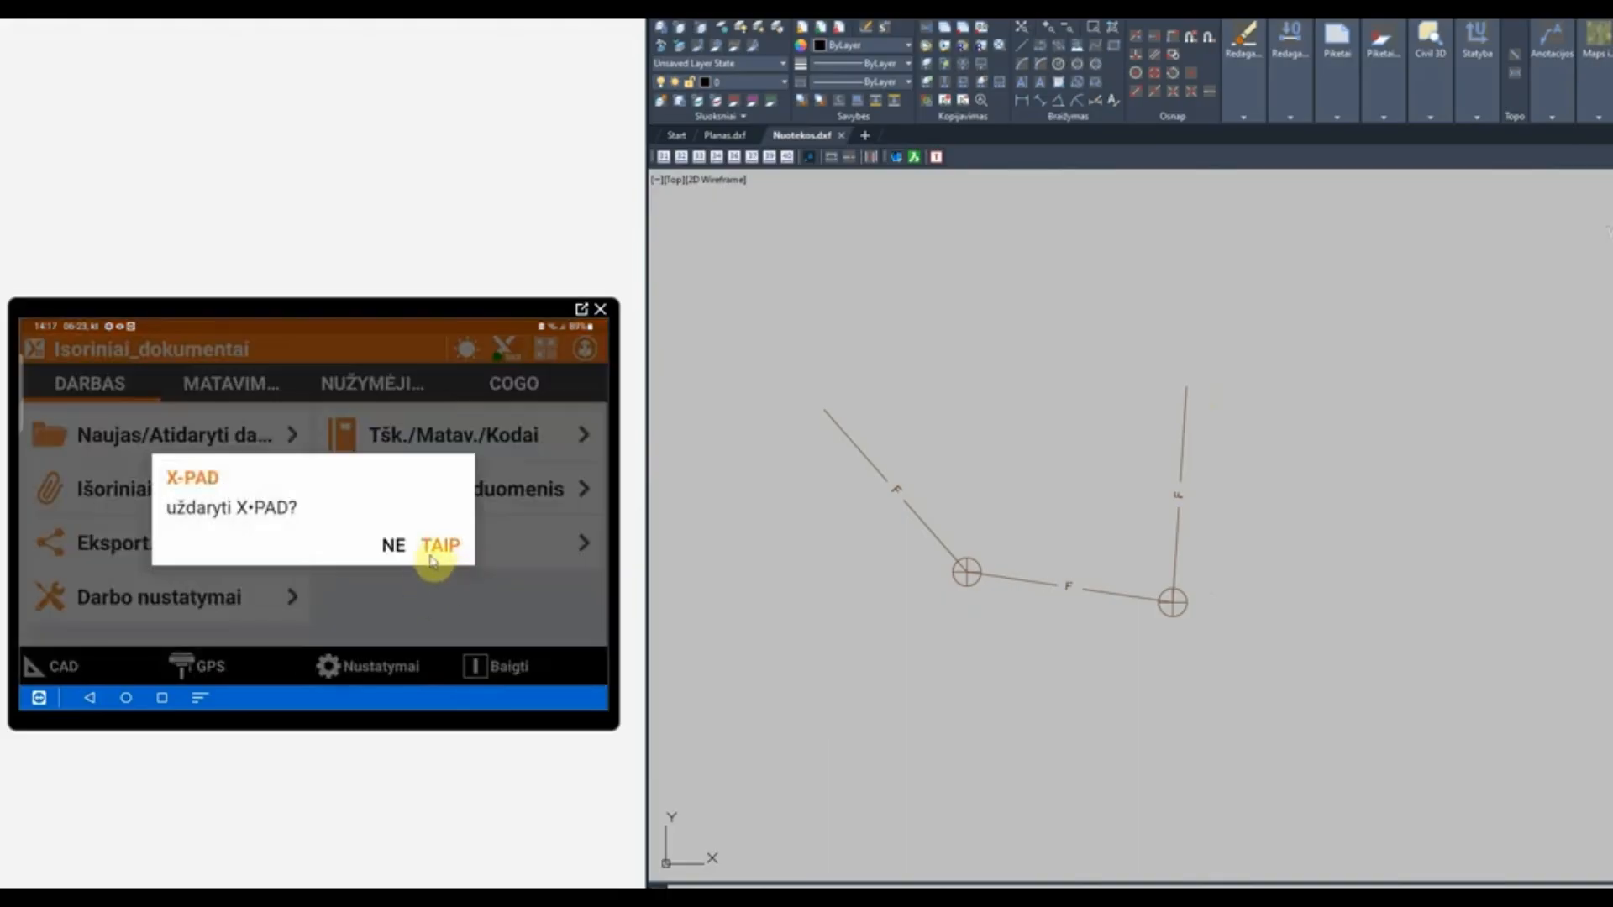
click(439, 548)
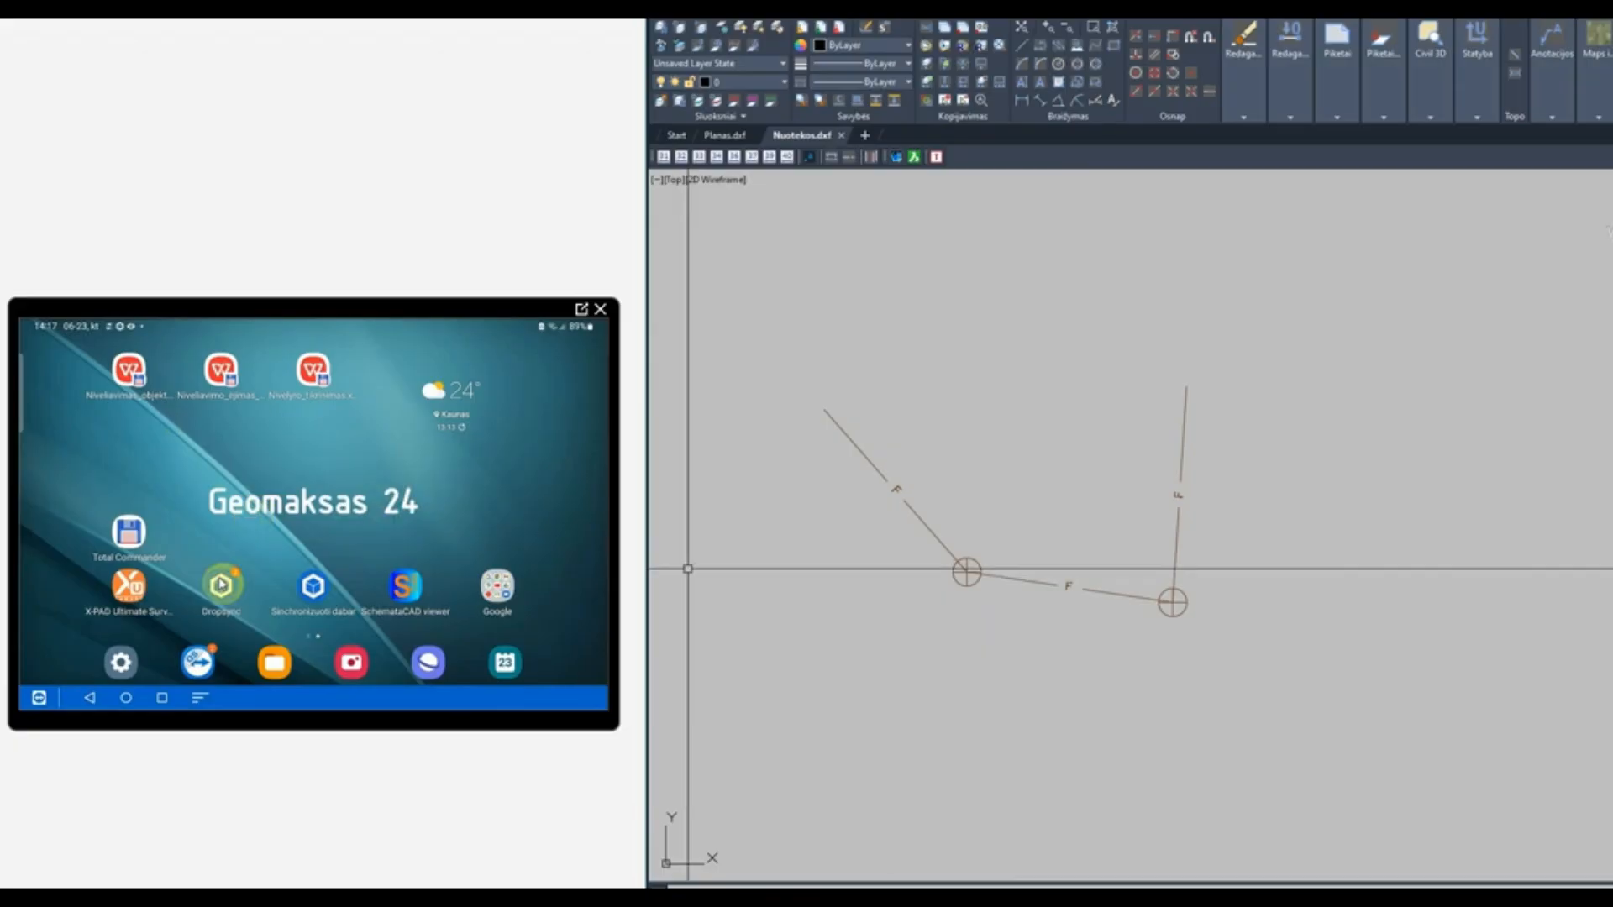
click(221, 594)
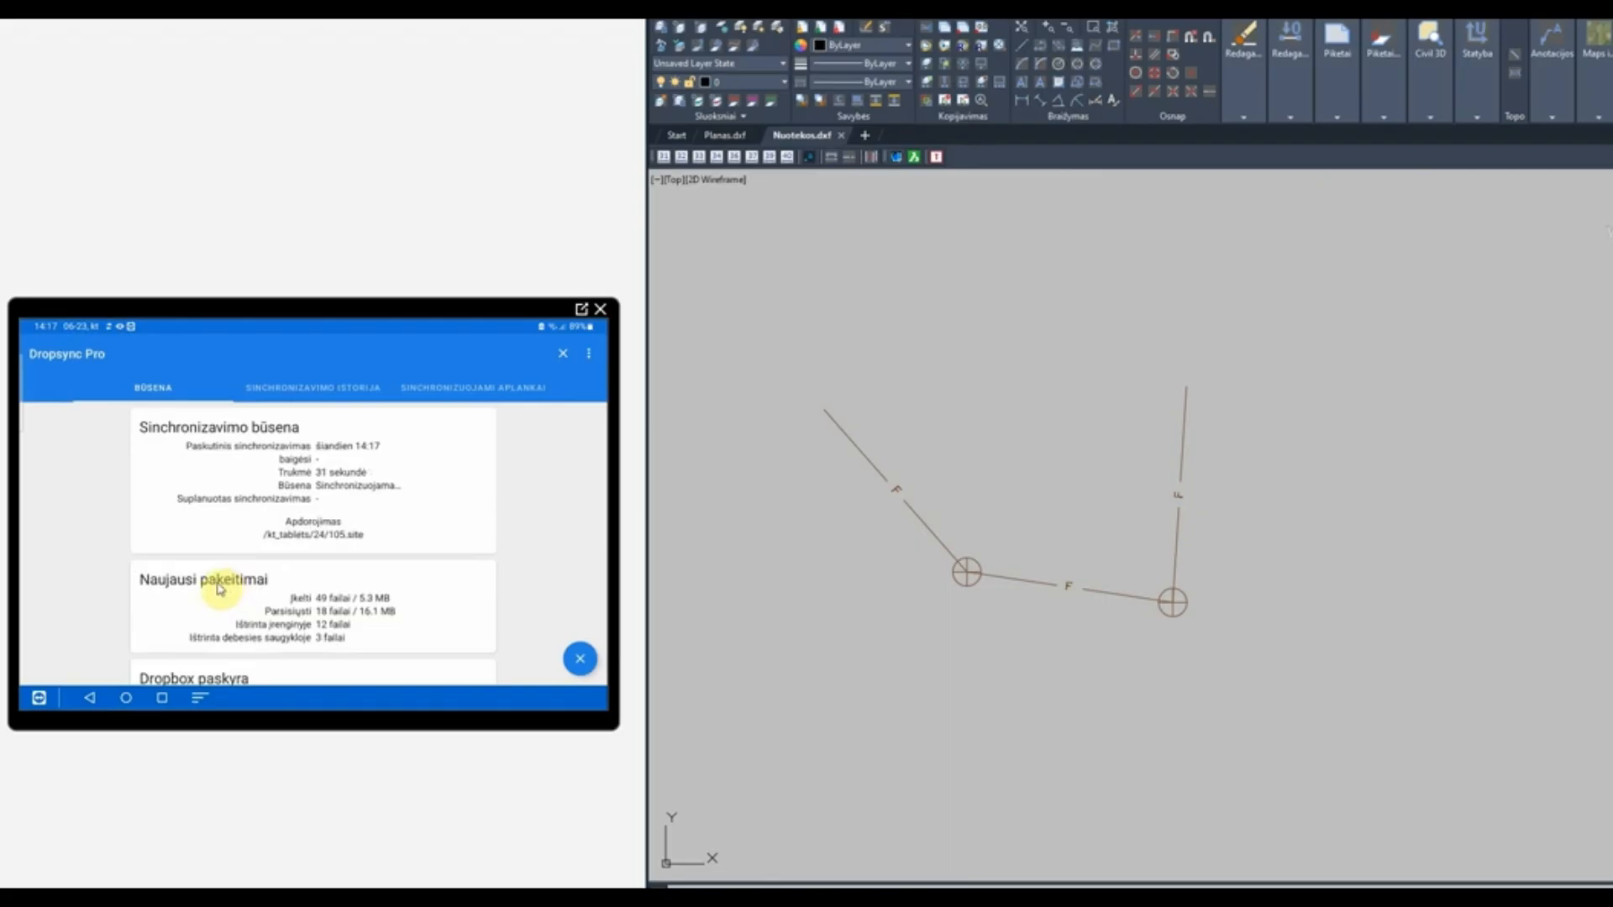
click(126, 697)
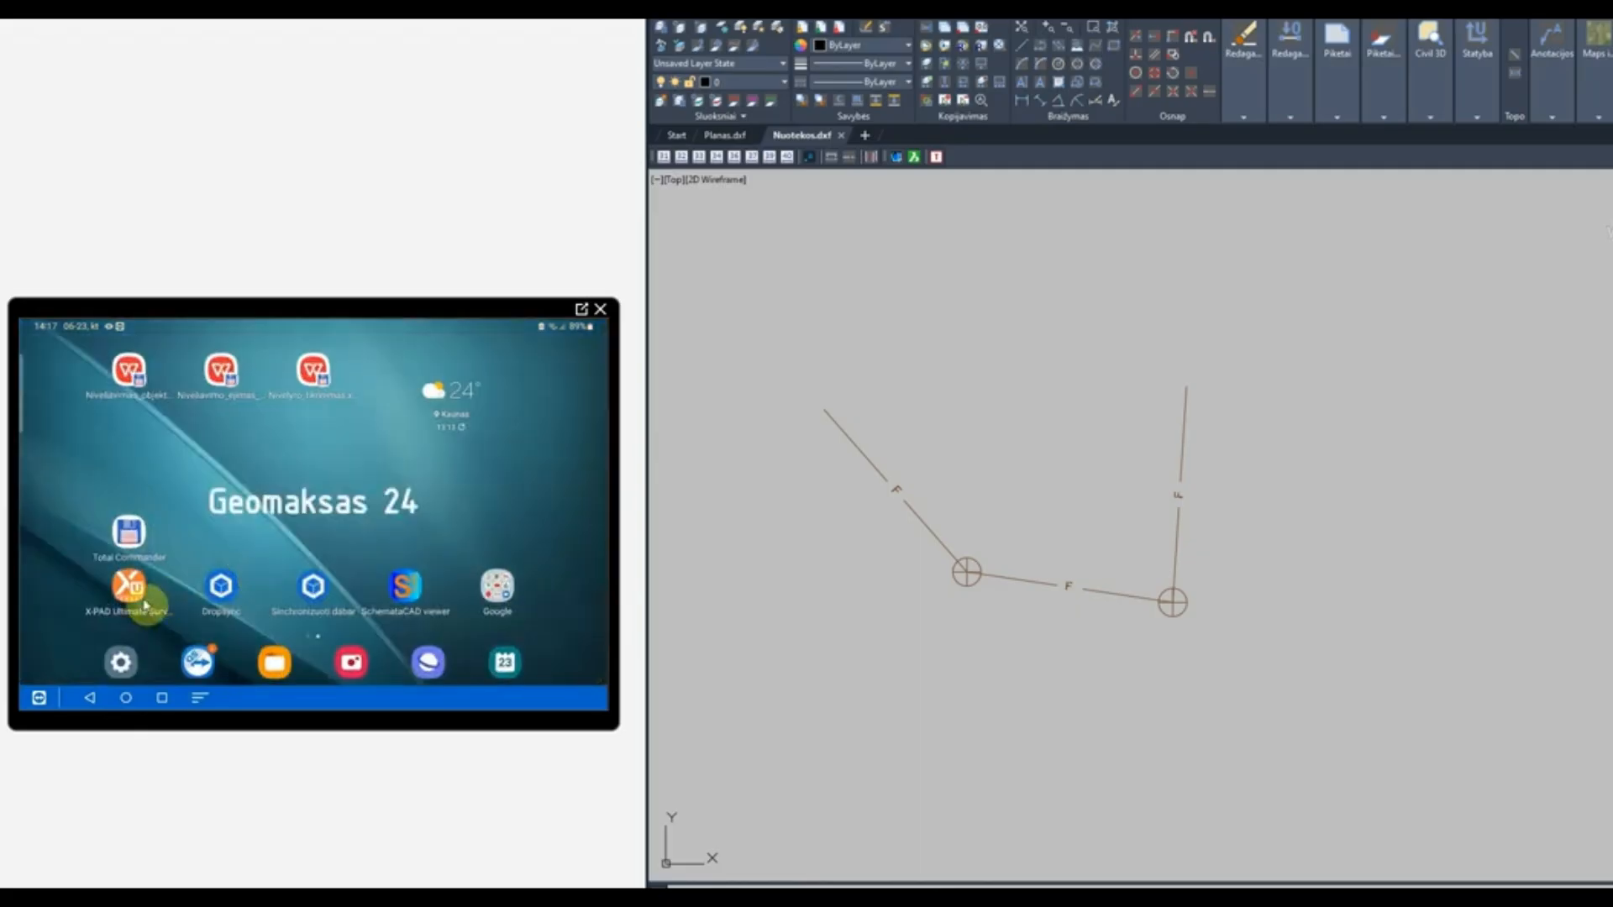
- Relaunch X-PAD, reopen the Isoriniai_dokumentai job, and examine the referenced drawings in its CAD view
click(133, 601)
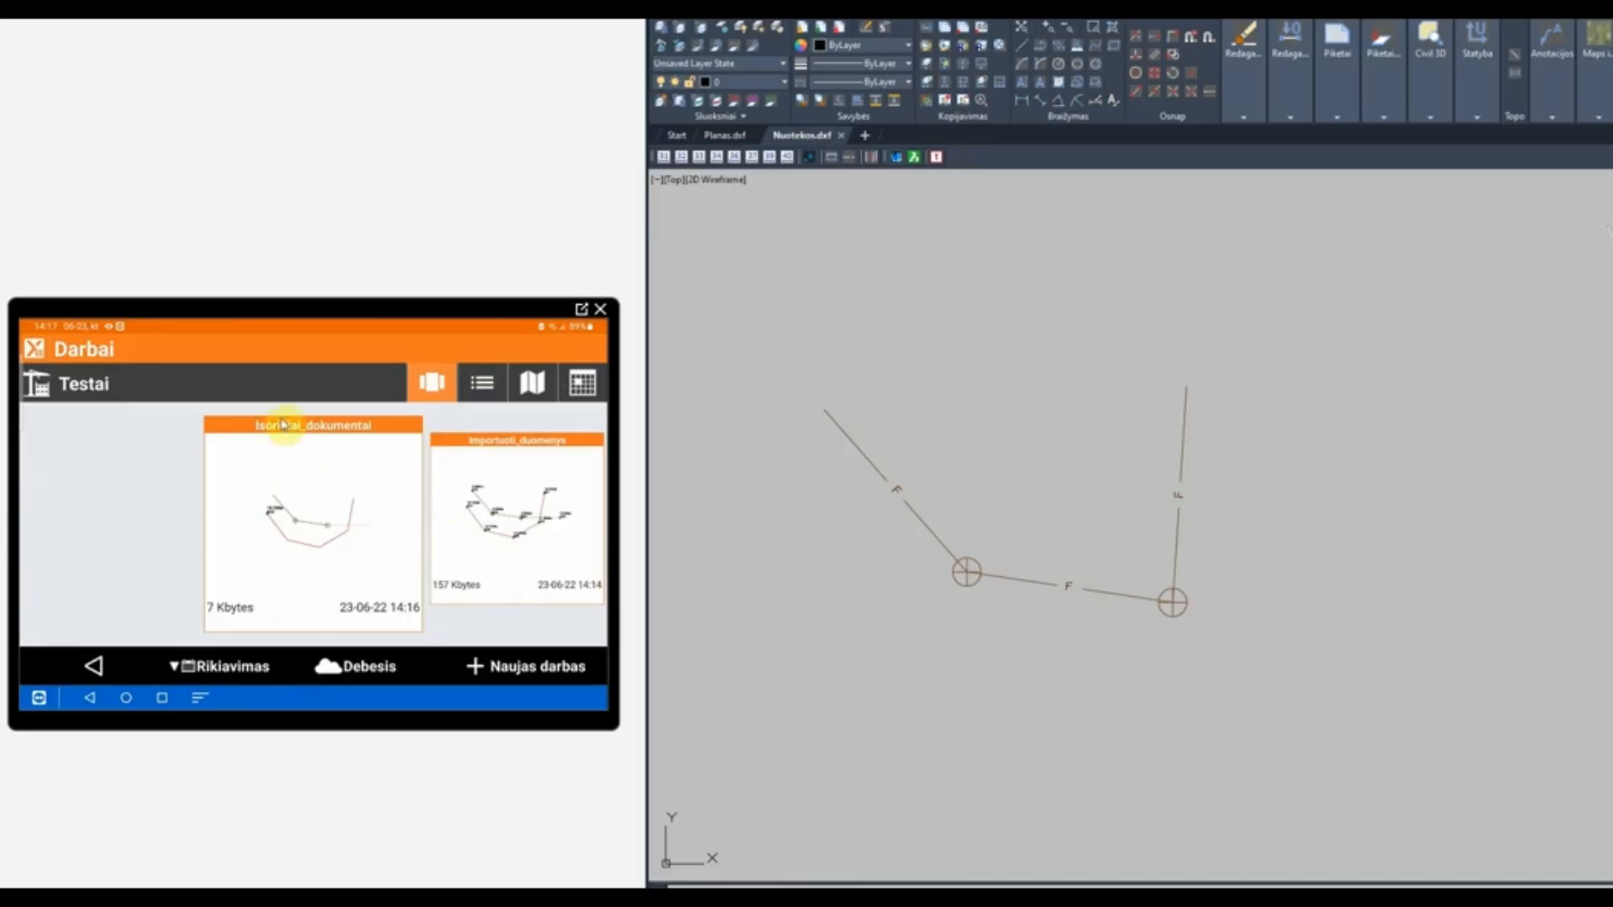
click(324, 578)
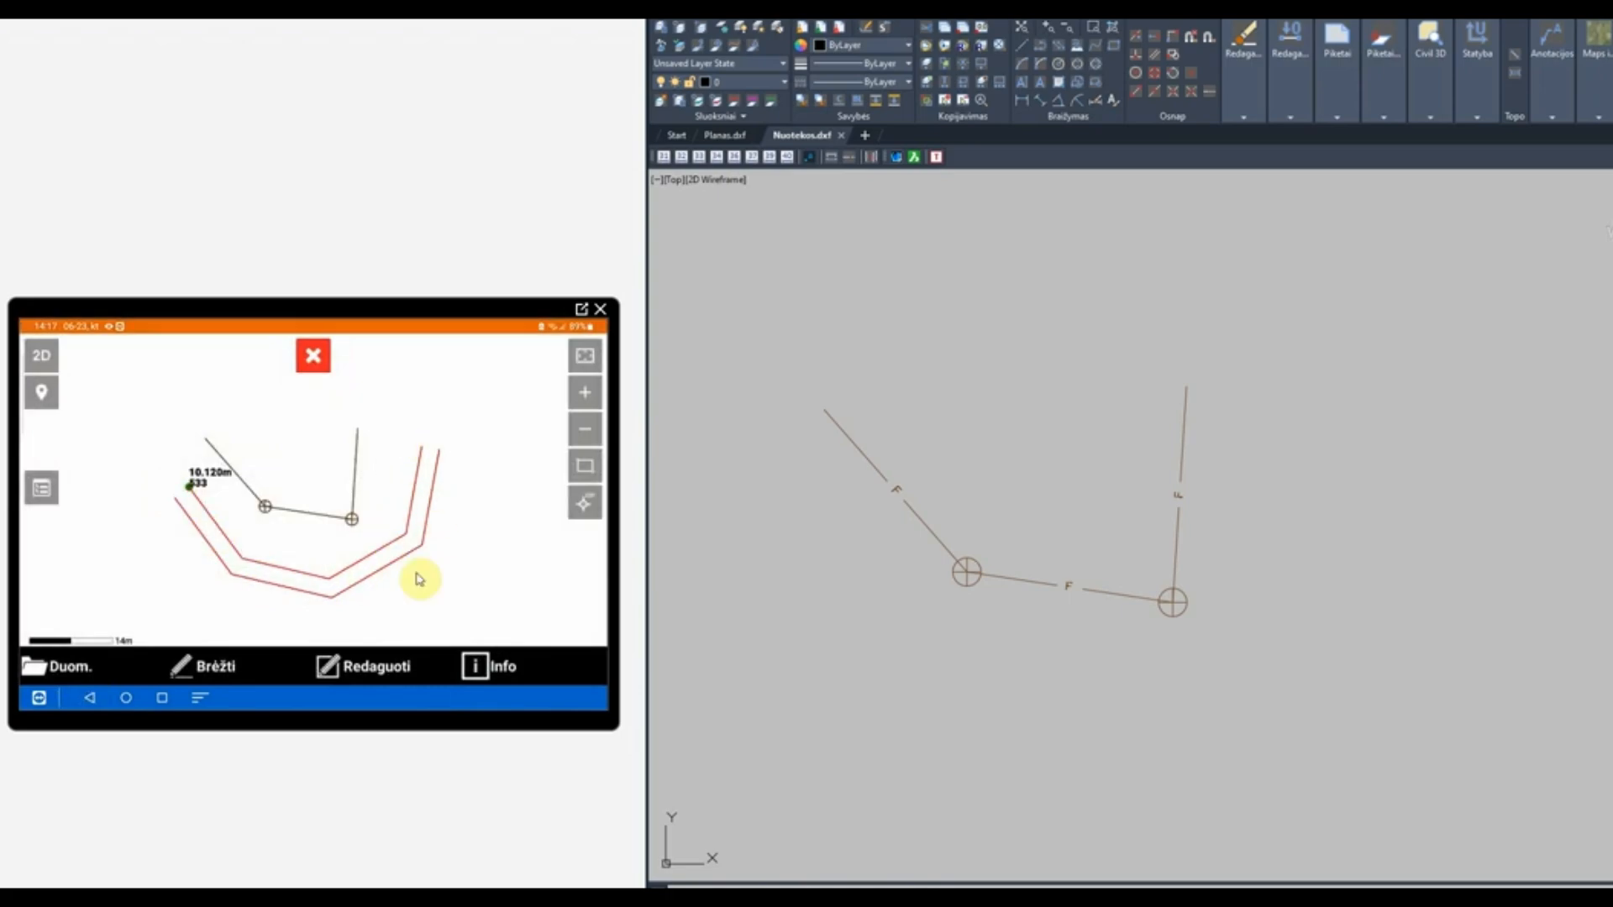
click(485, 514)
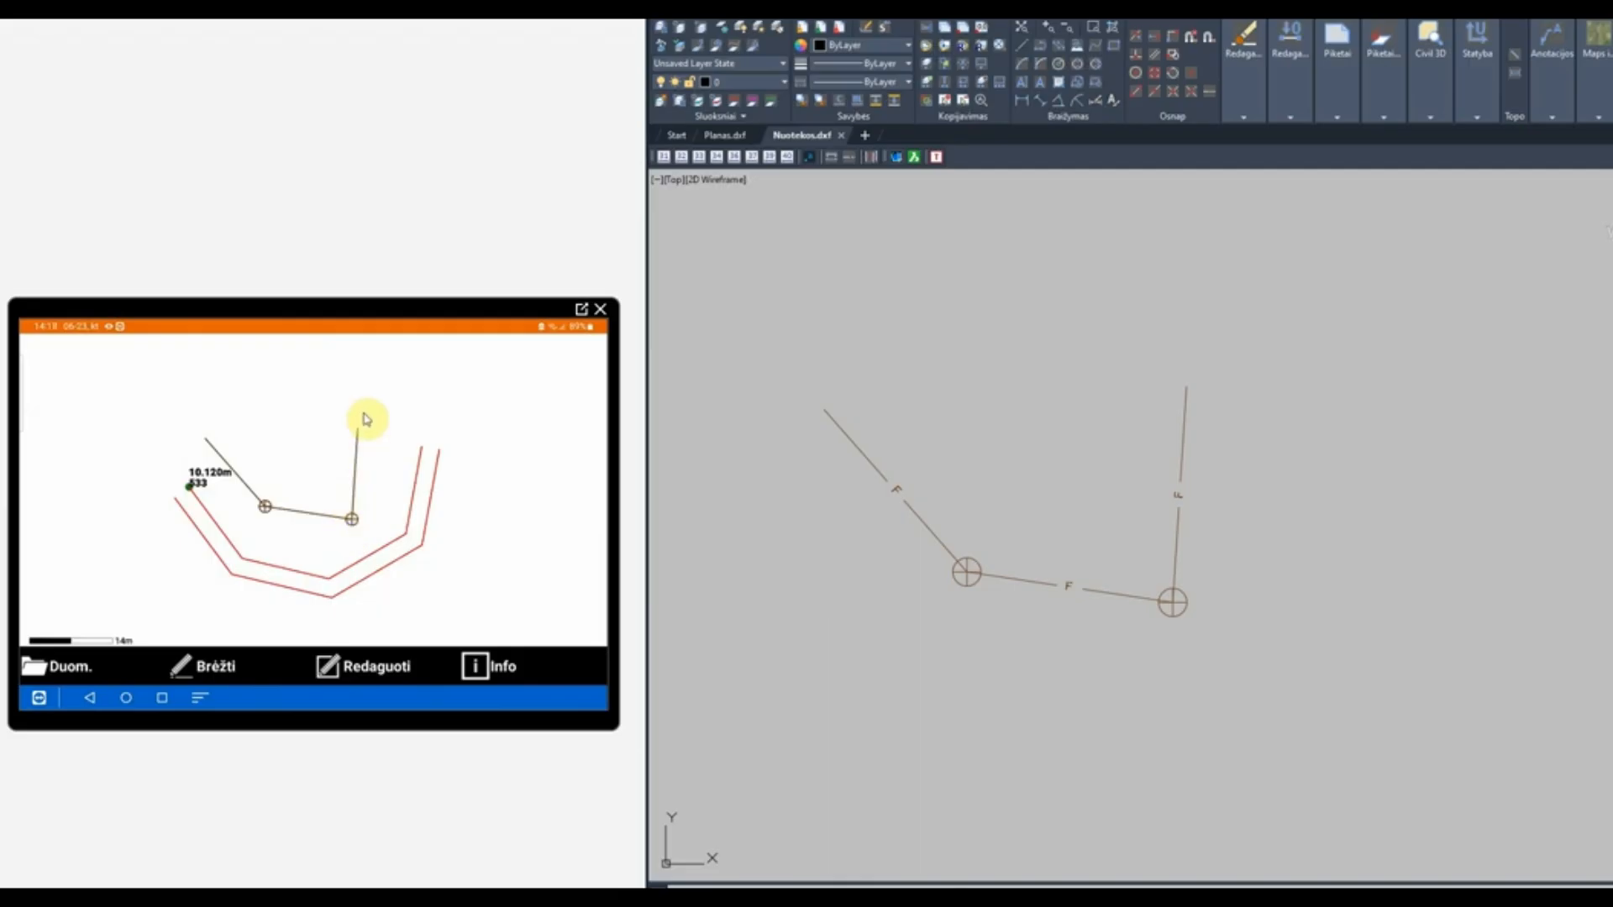
drag(360, 420, 358, 431)
click(462, 541)
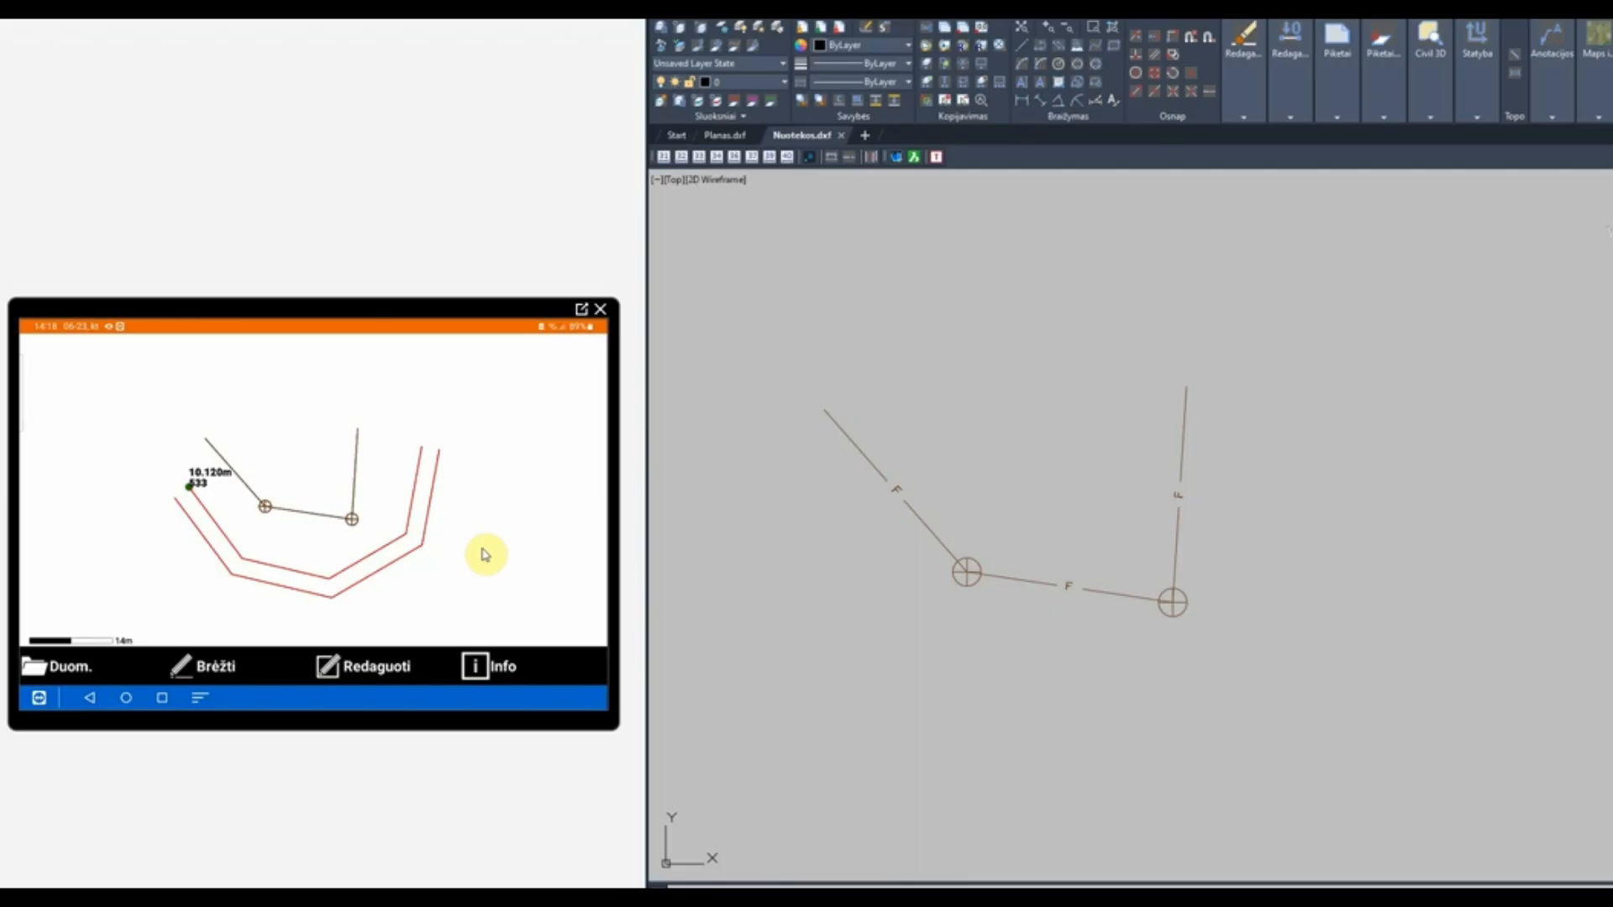
click(482, 550)
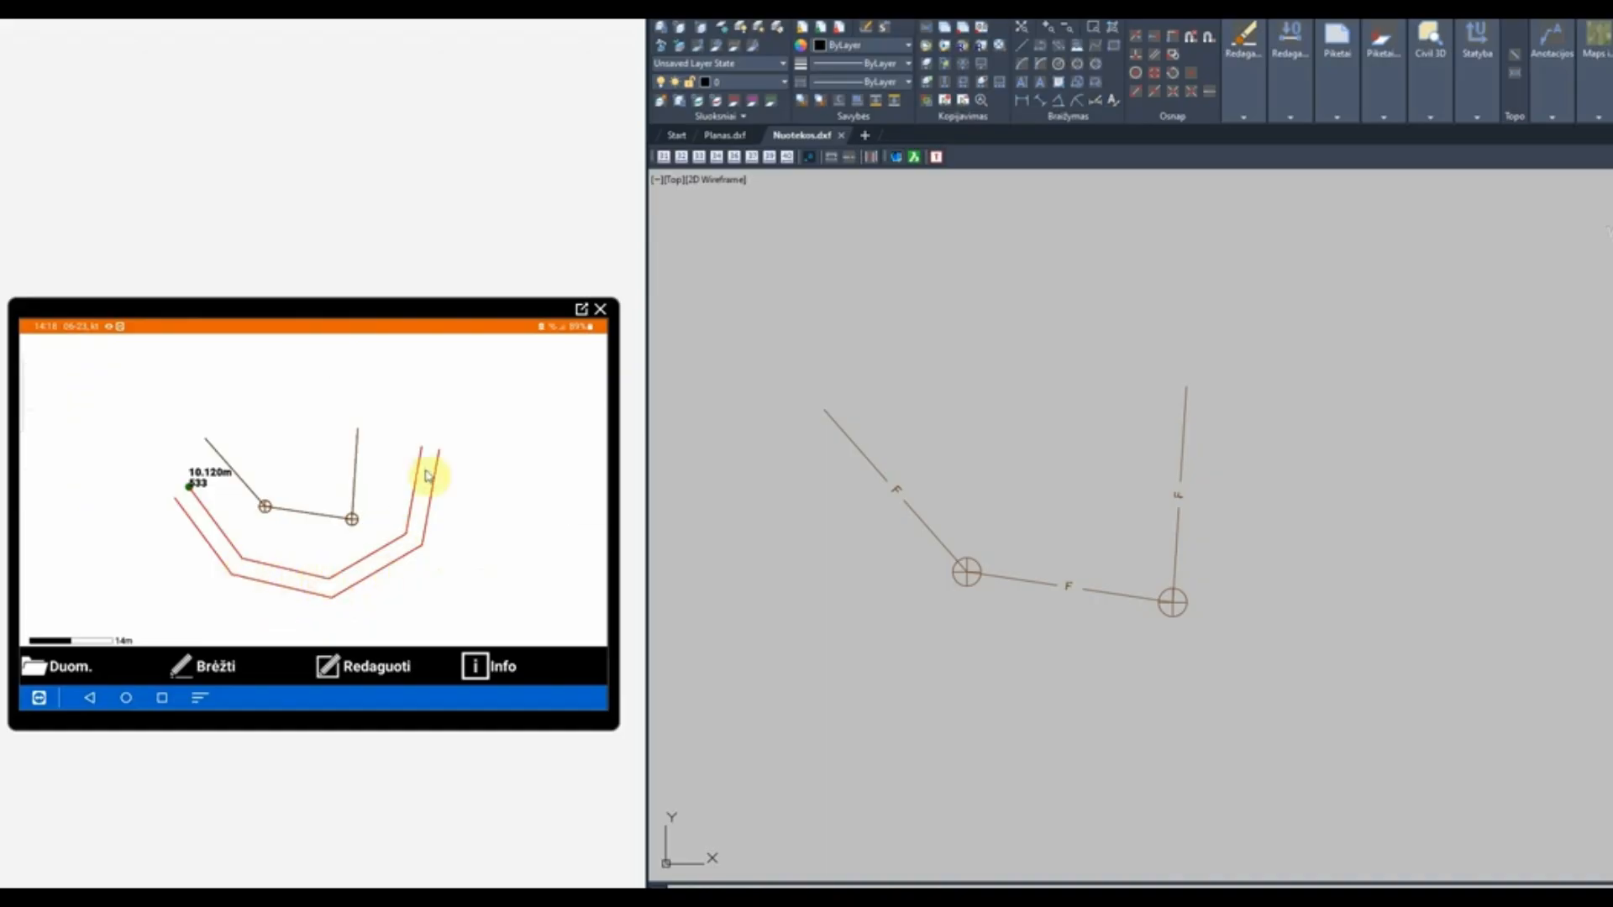
click(146, 592)
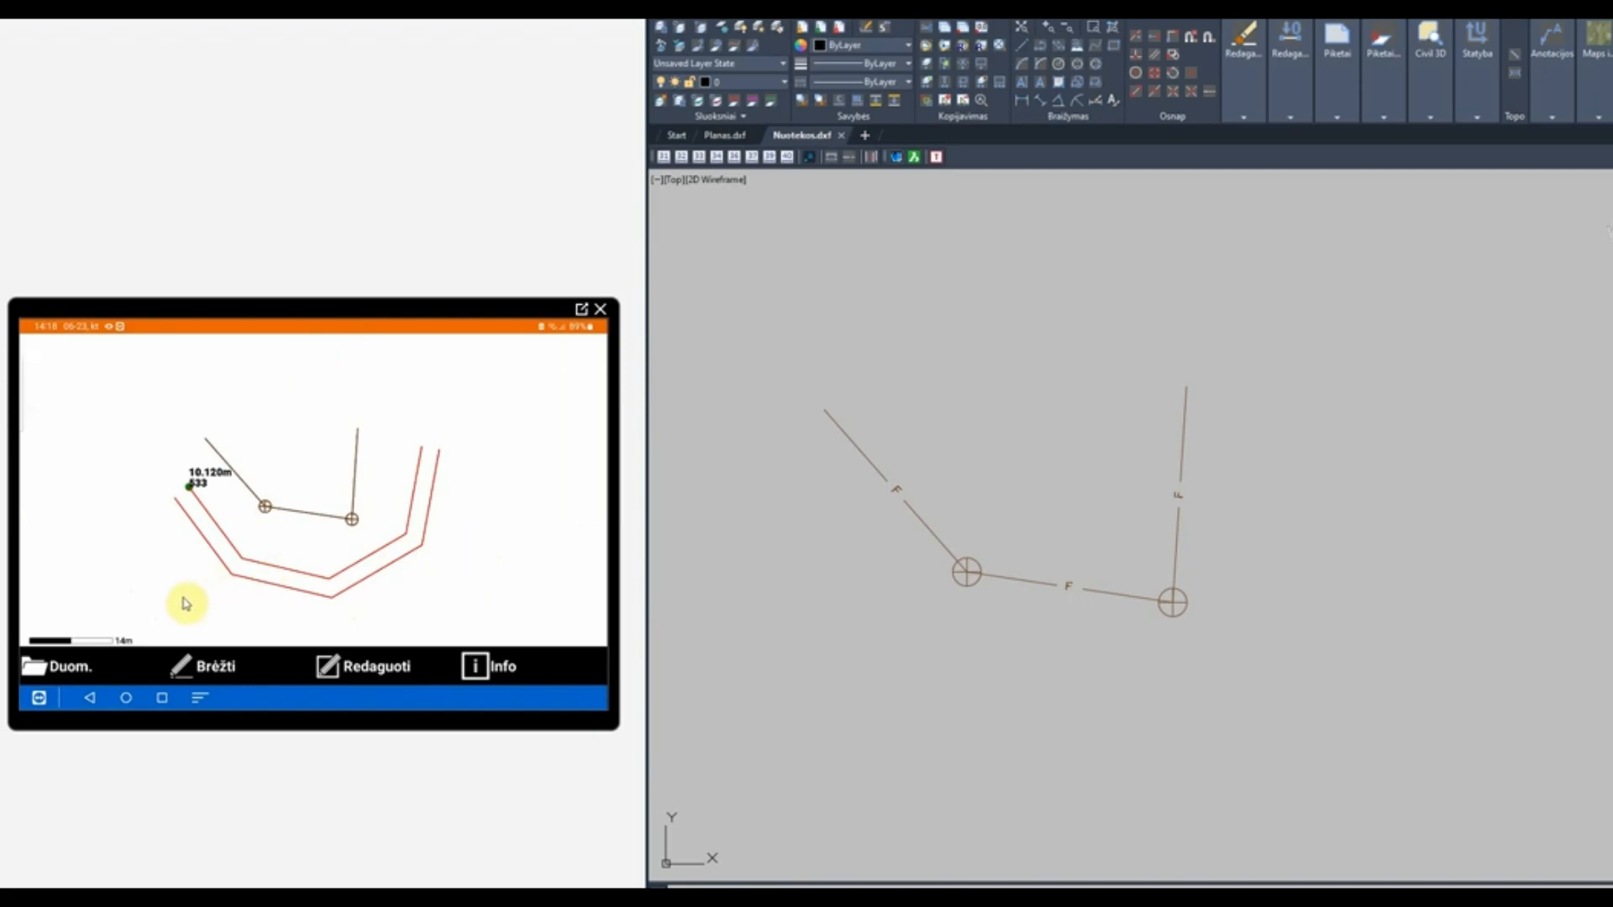
- Inspect the object information of the outer red polyline and the sewer polyline, leaving both deselected
click(250, 585)
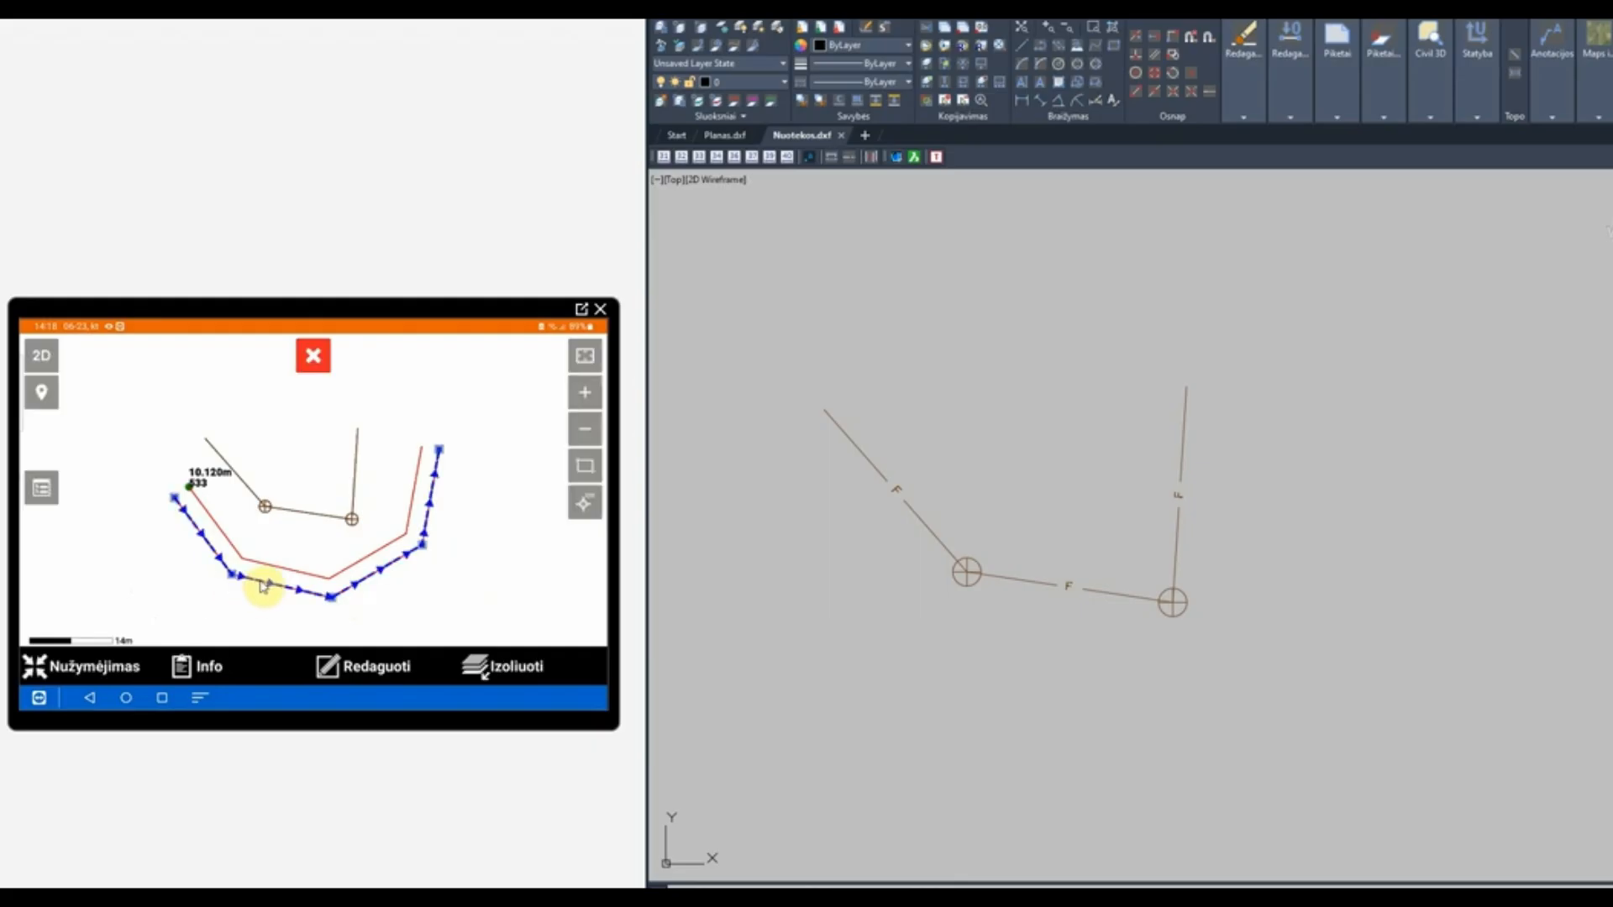
click(193, 669)
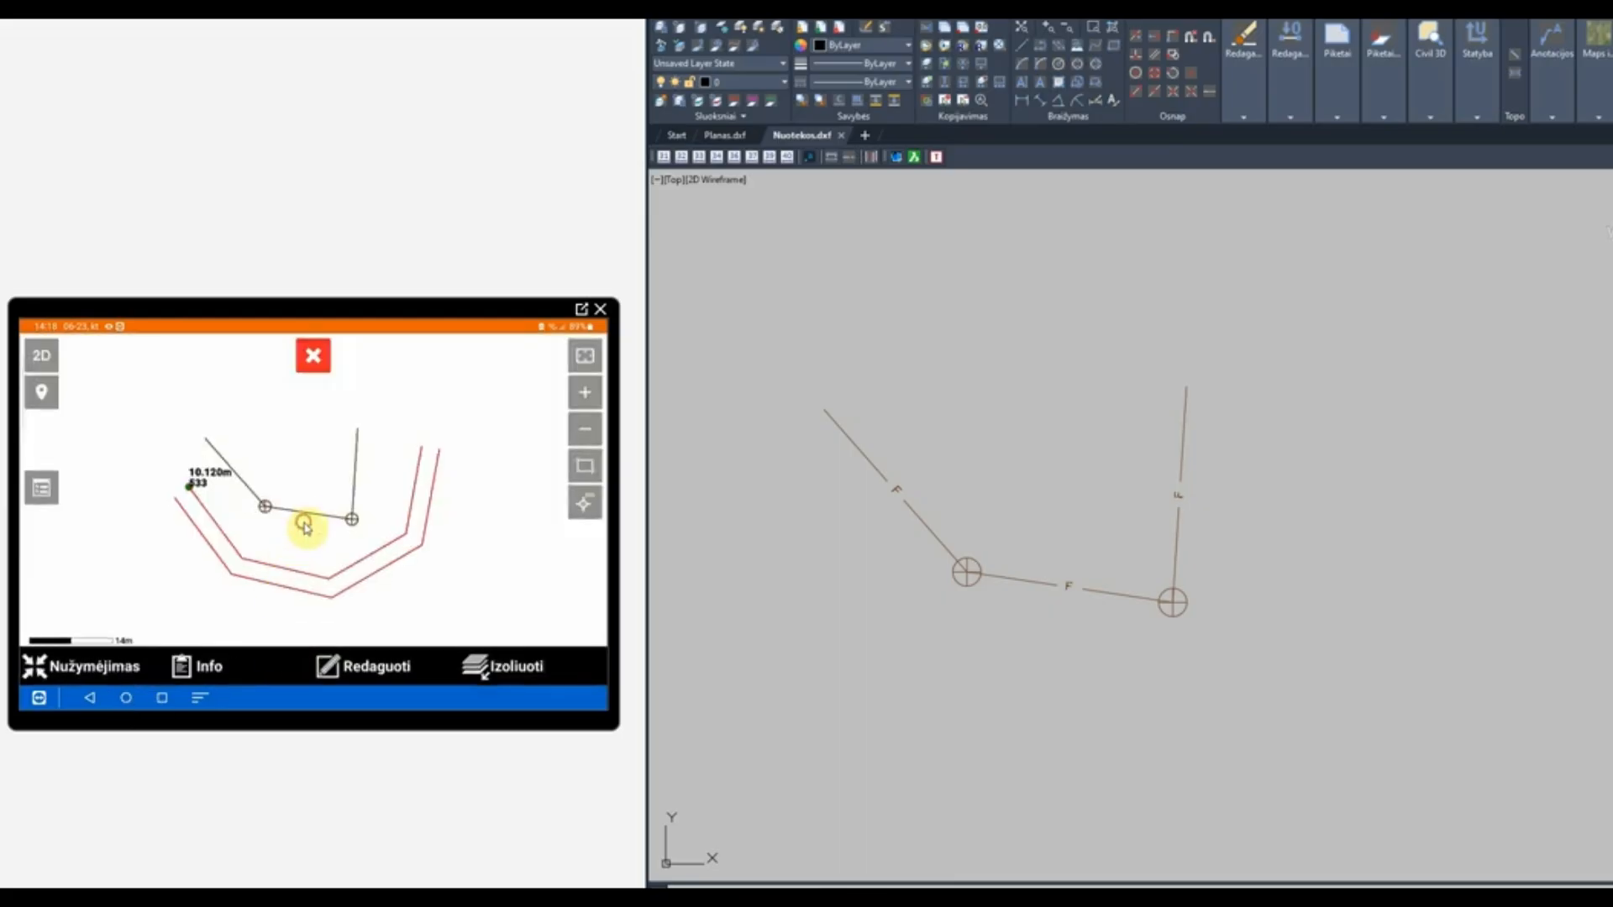
click(306, 528)
click(311, 525)
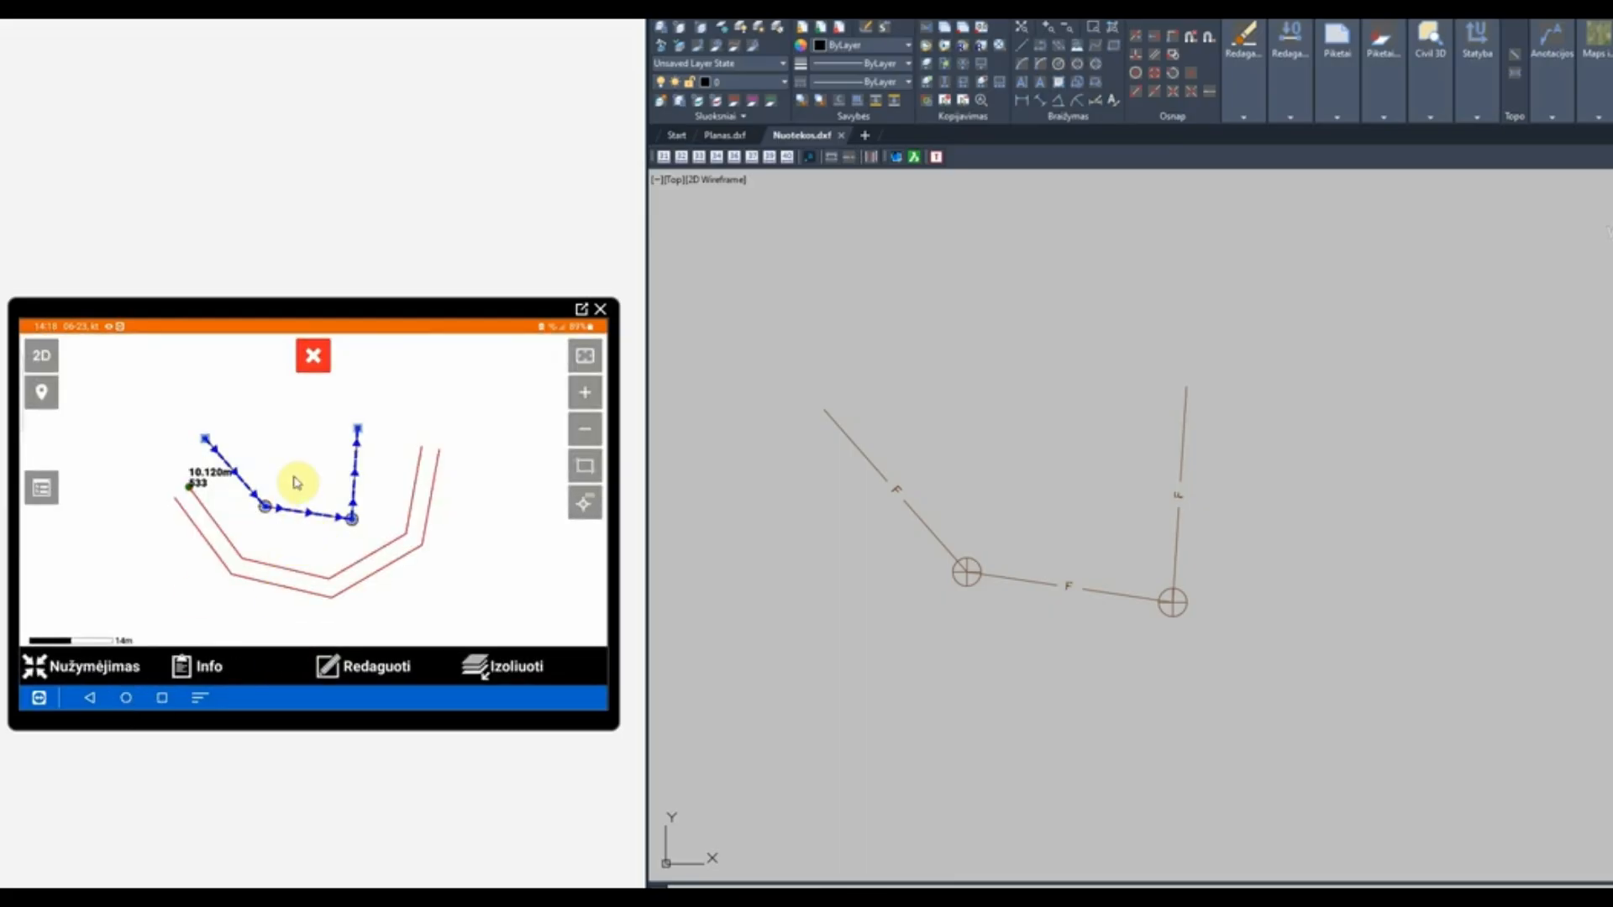
click(220, 677)
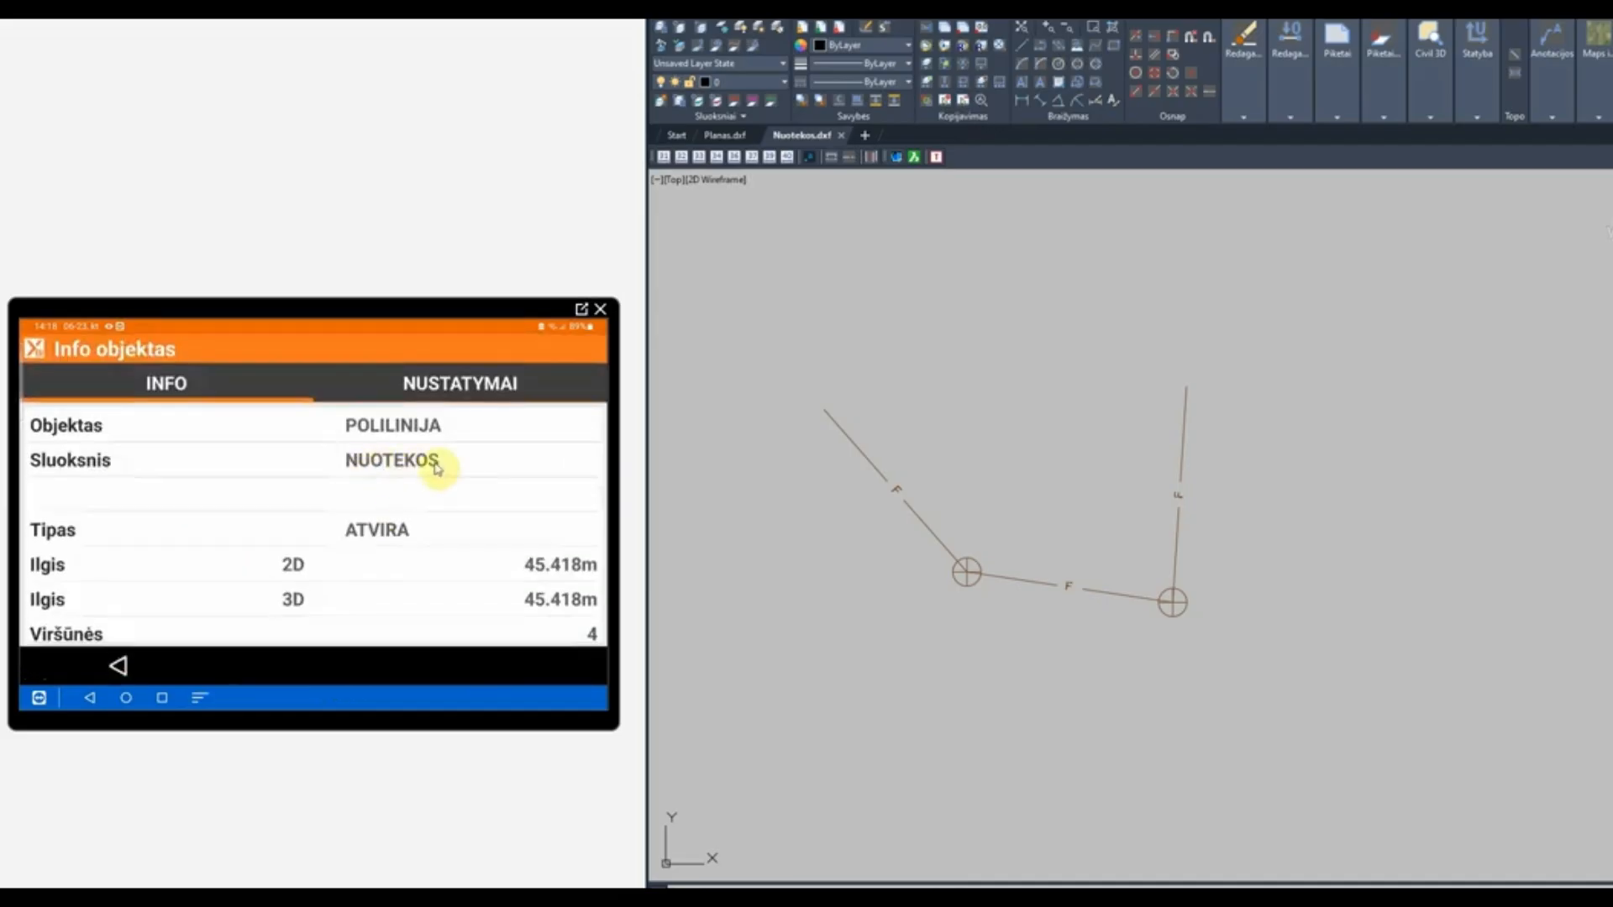
click(116, 670)
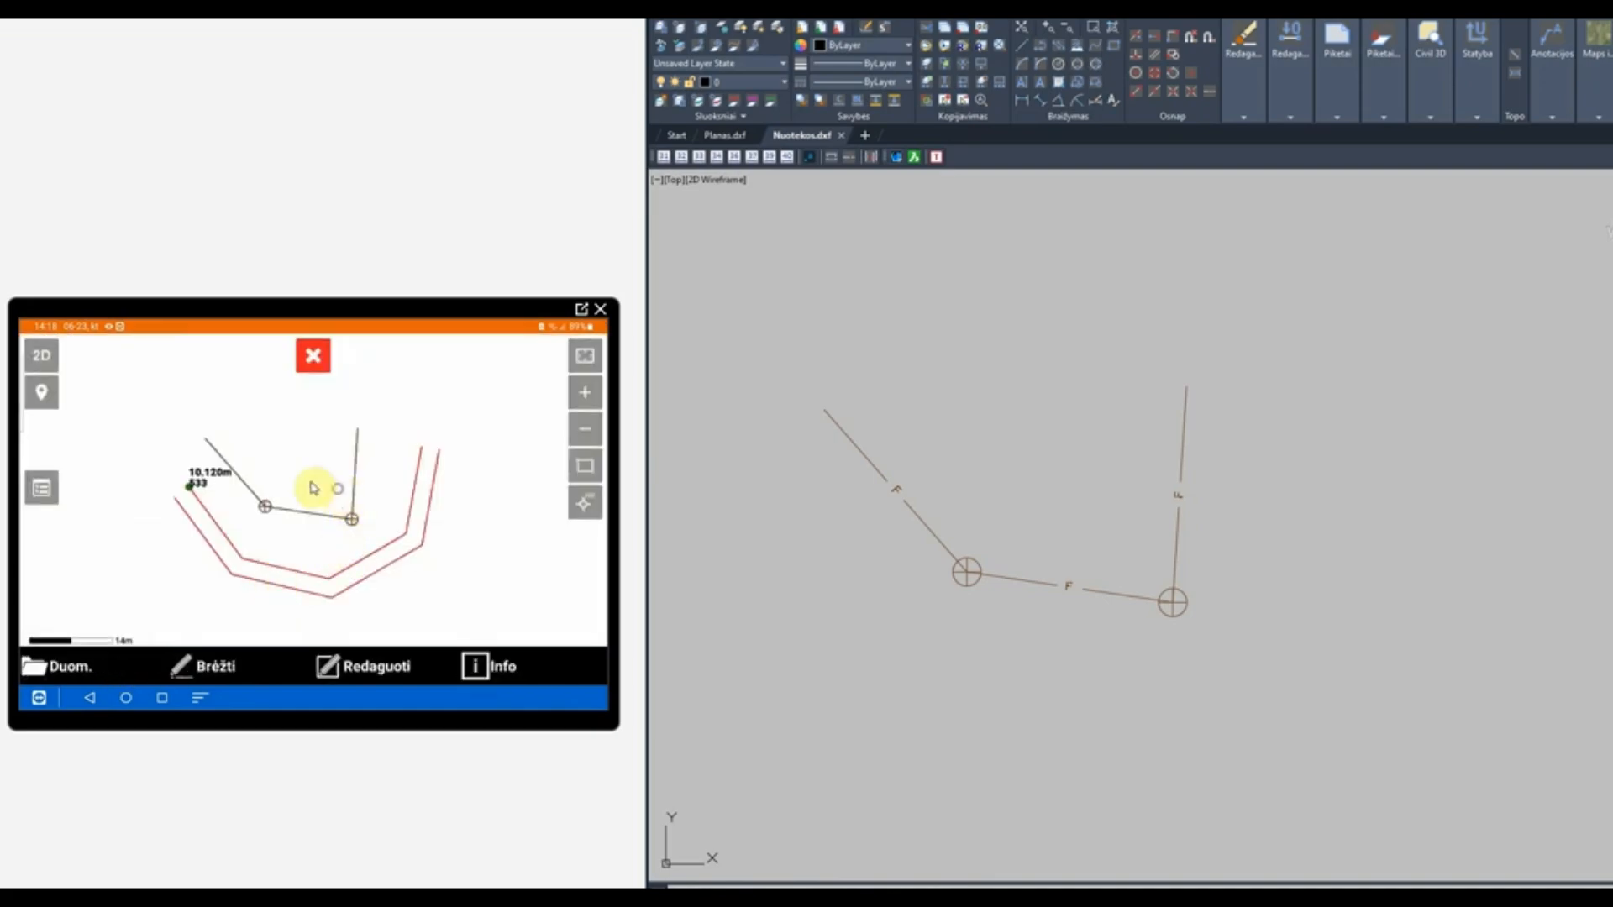
- Review the job's layers, and check the external references by switching Planas and Nuotekos off and back on in turn
click(42, 490)
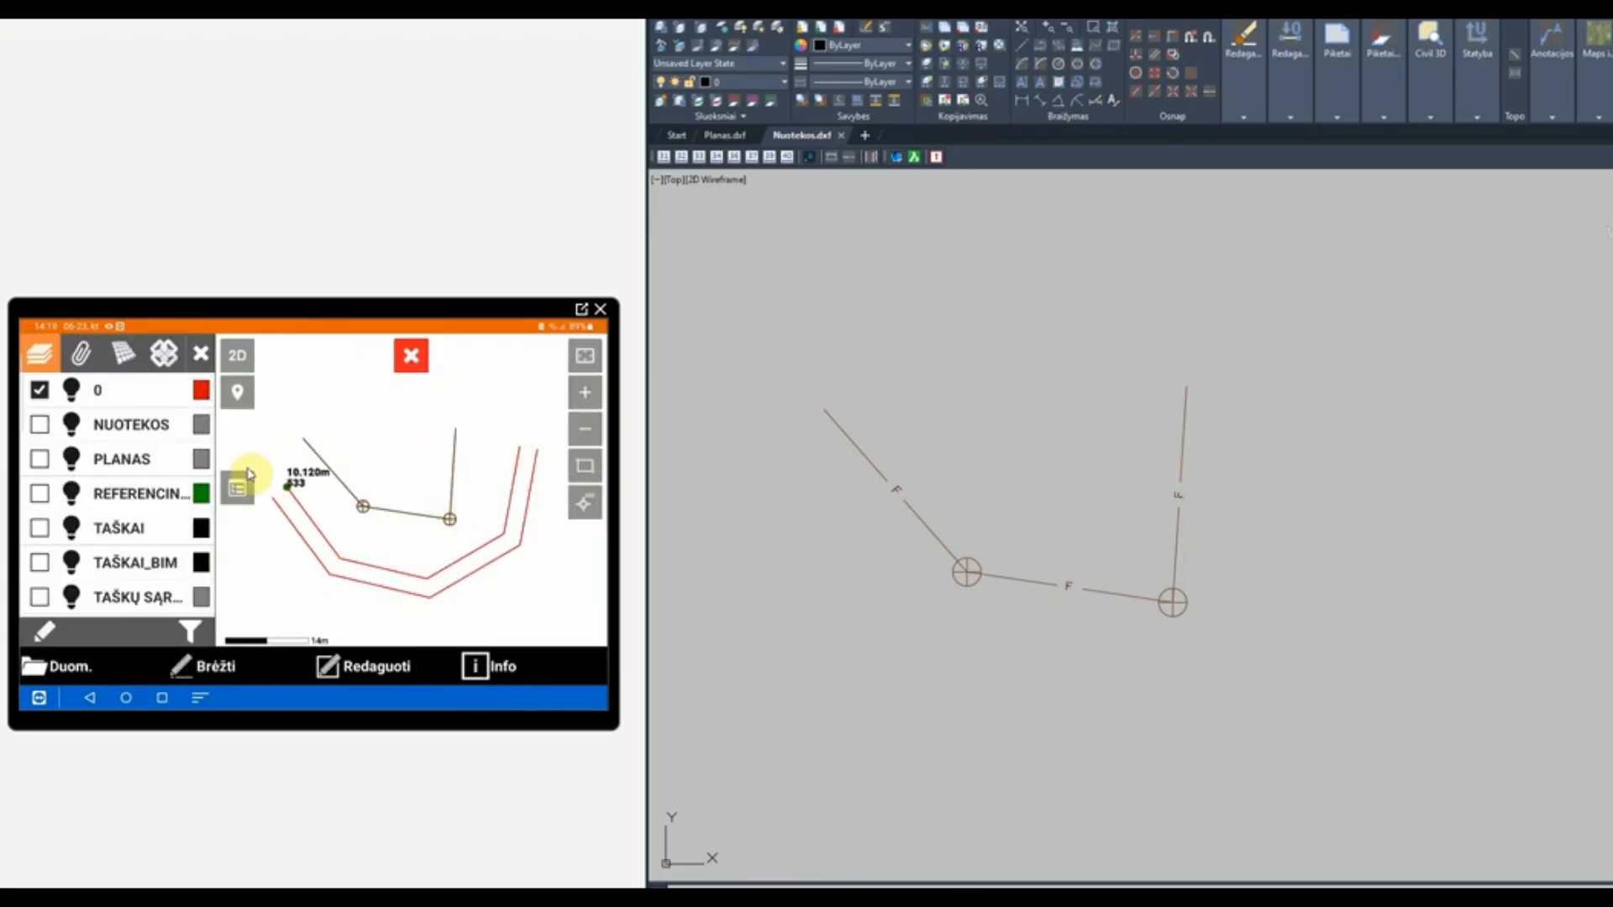
click(291, 454)
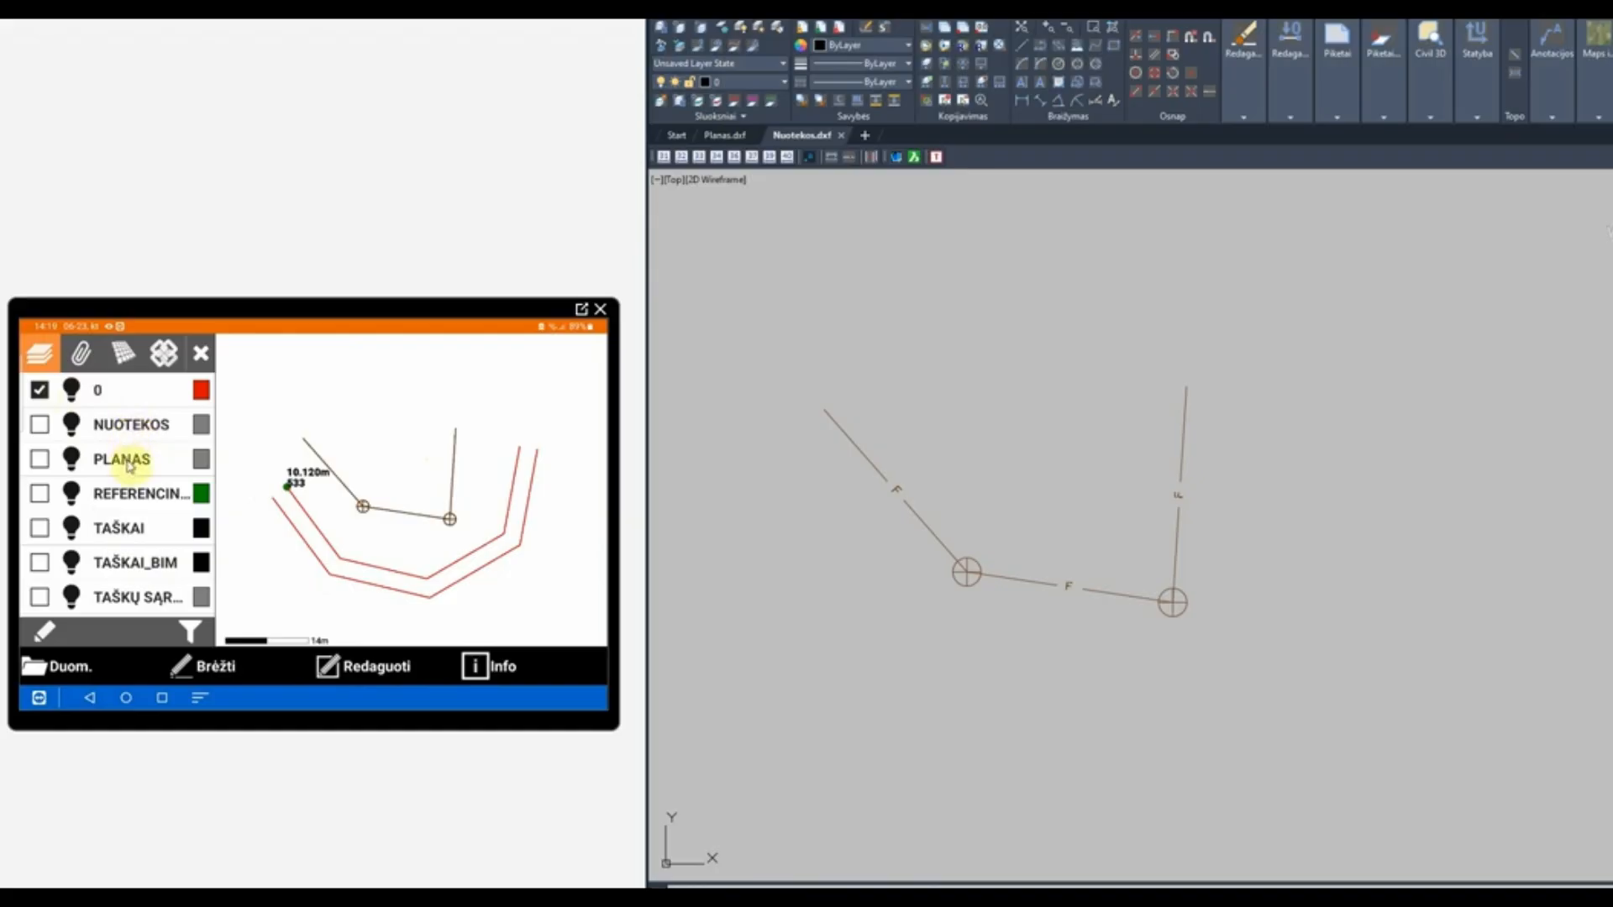
click(81, 358)
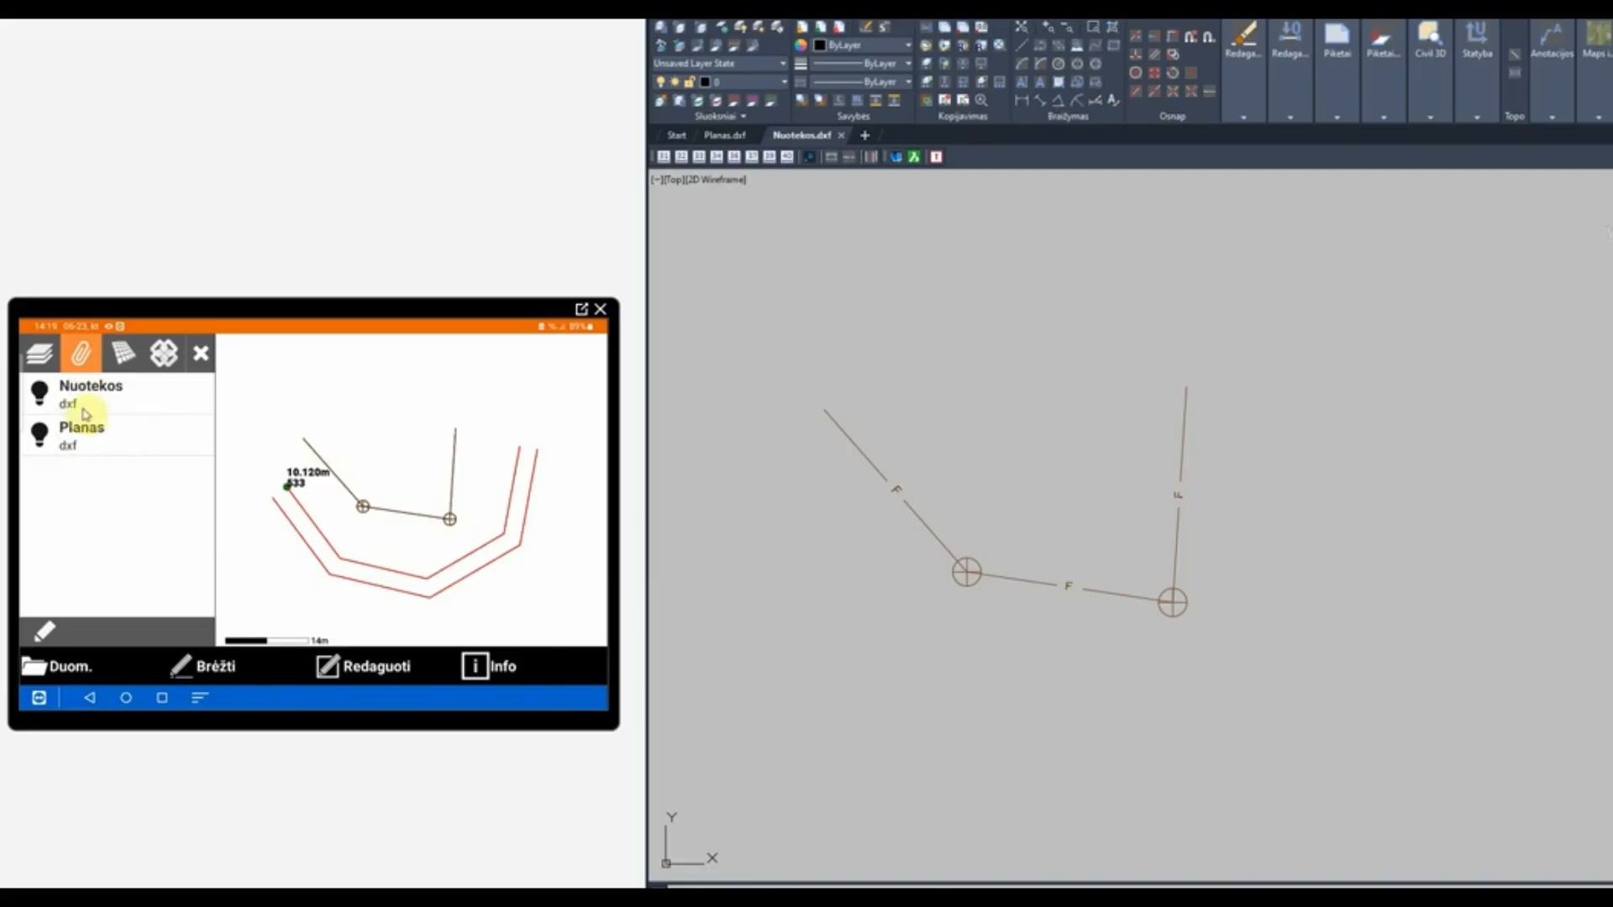
click(40, 435)
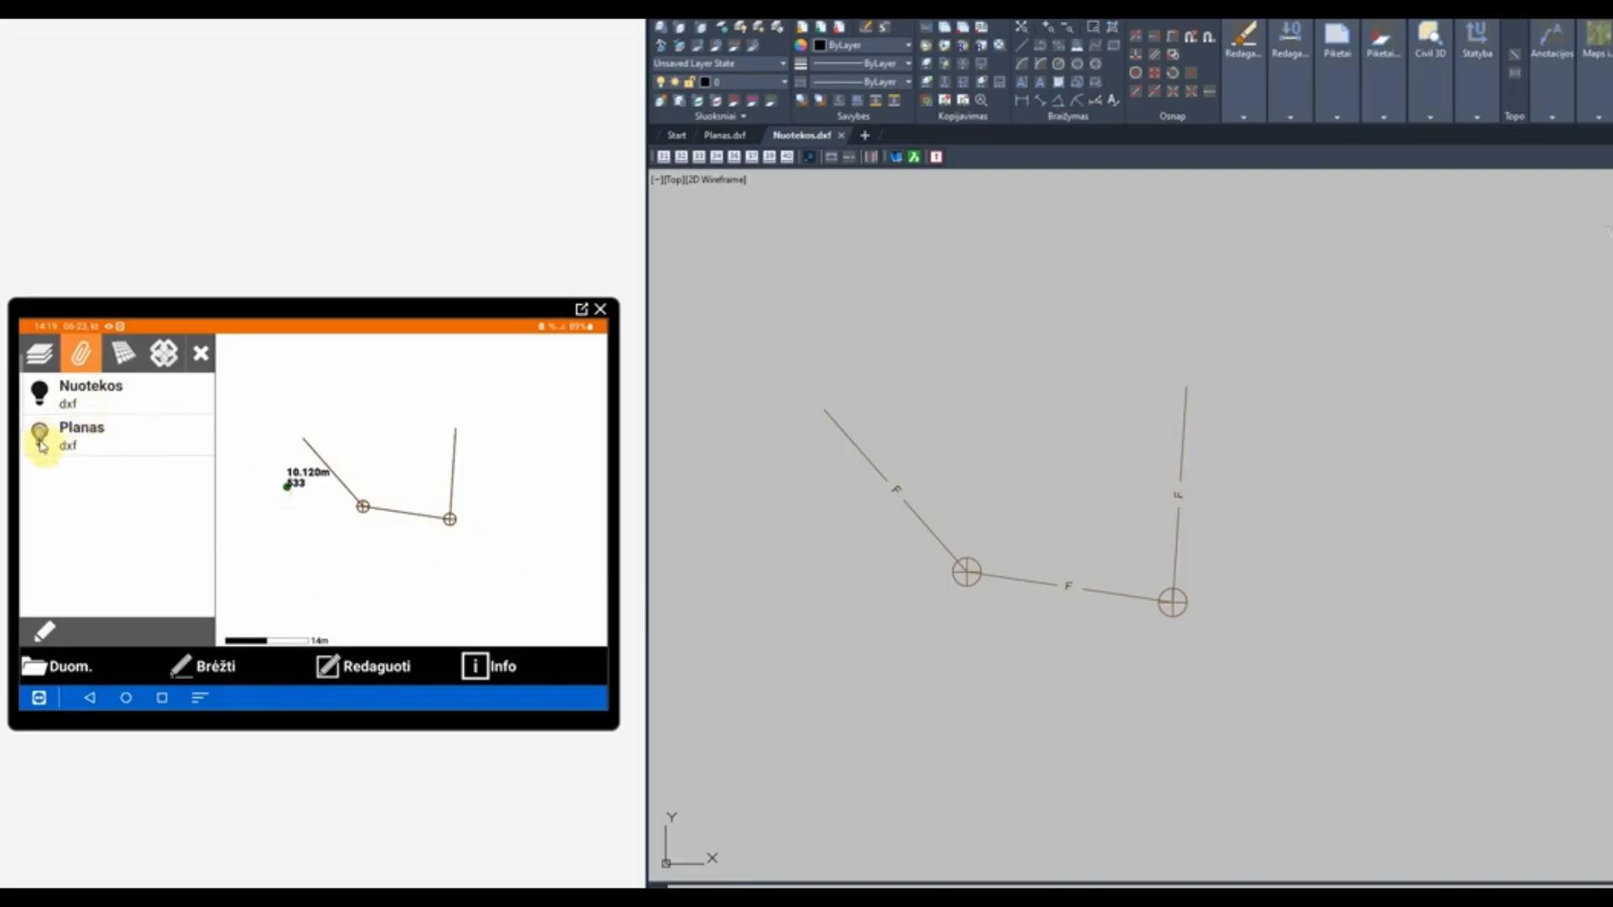
click(40, 435)
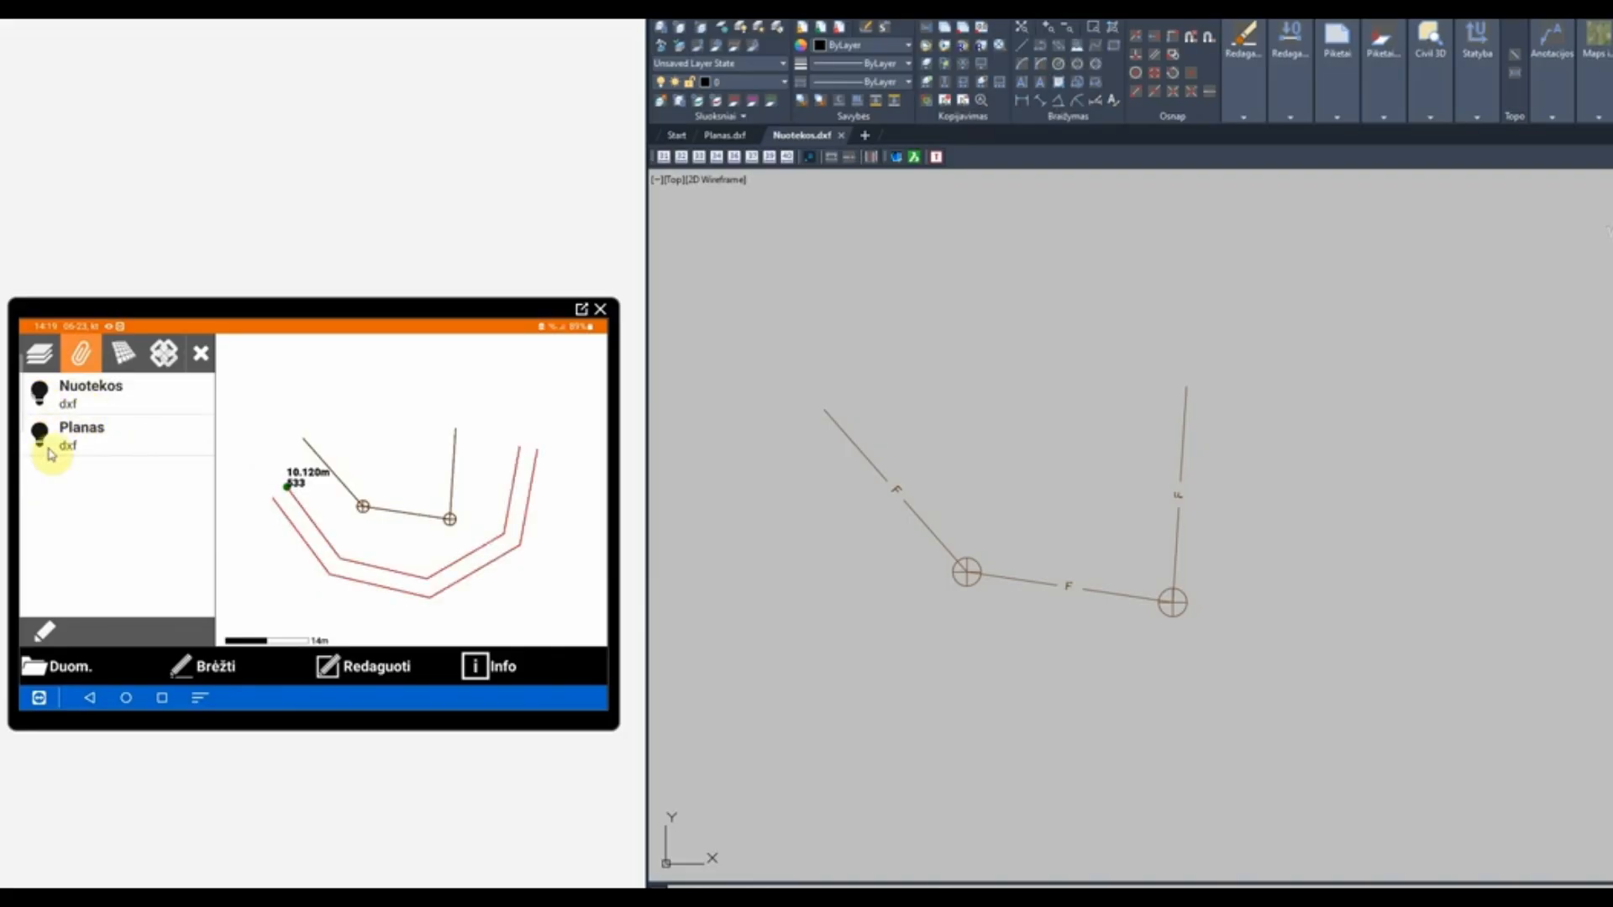
click(40, 395)
click(39, 393)
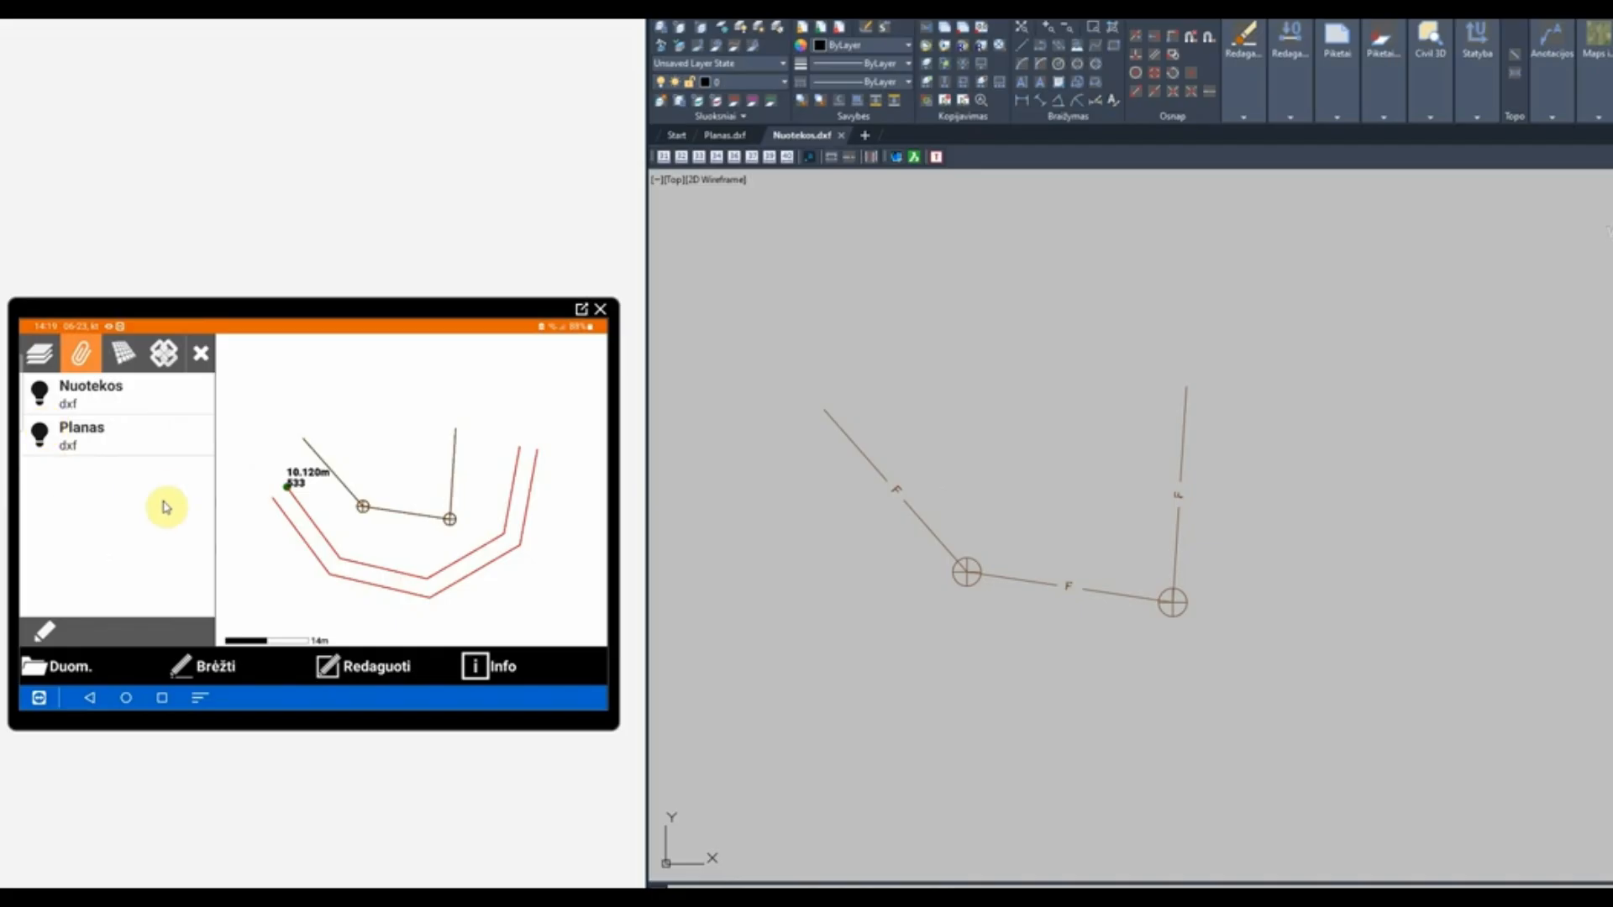
- Open the Importuoti_duomenys job from the Testai folder and display it in the CAD view
click(92, 699)
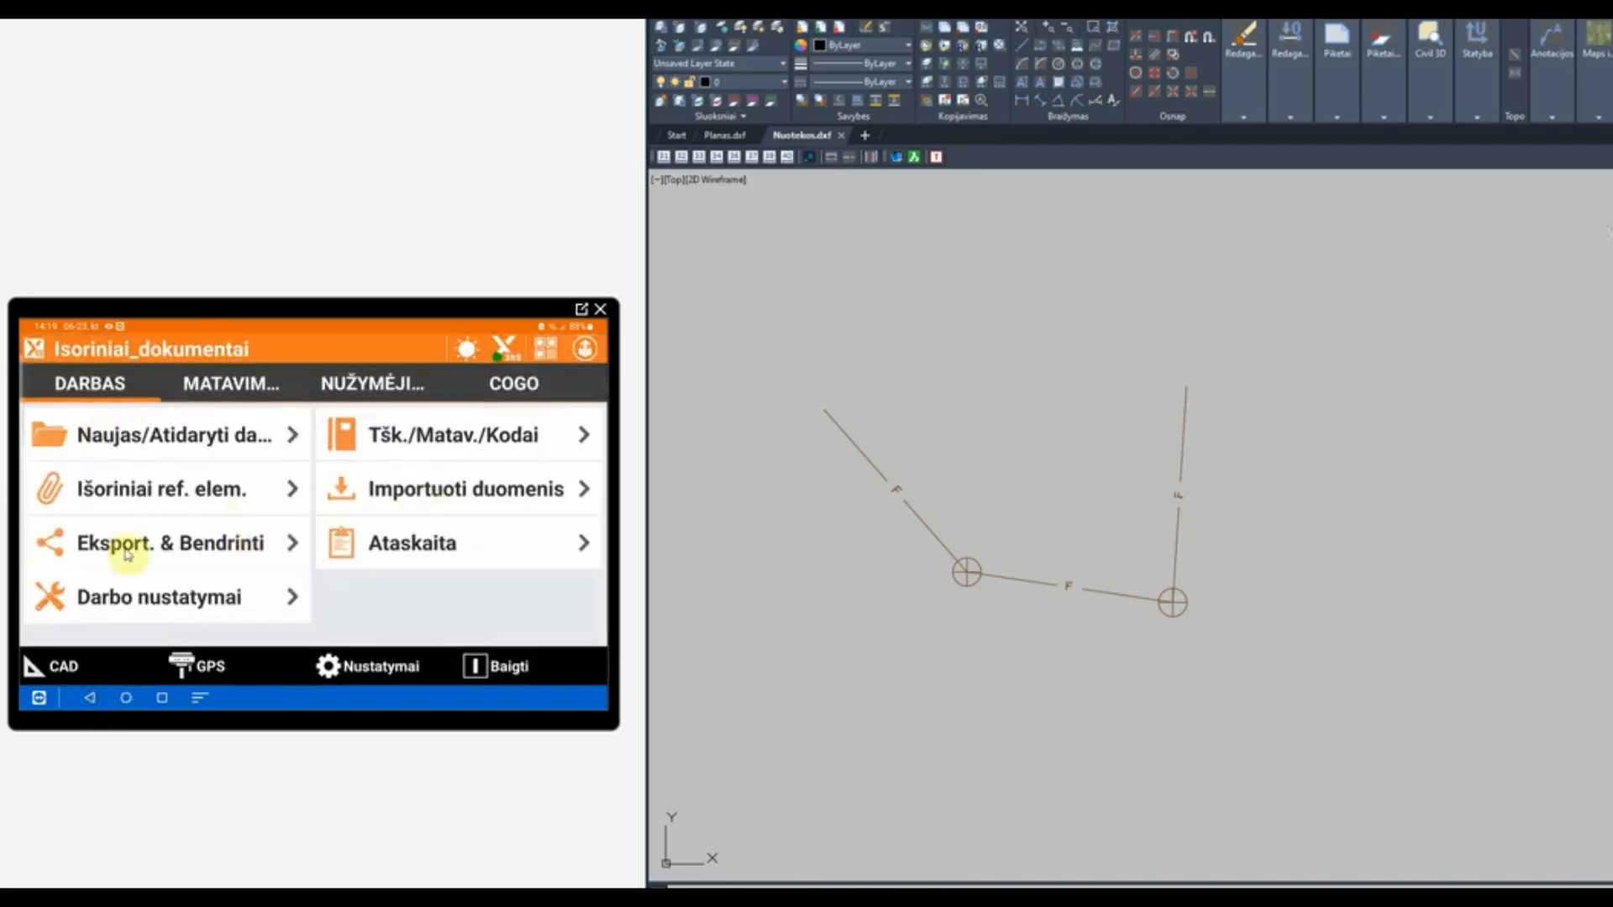
click(164, 454)
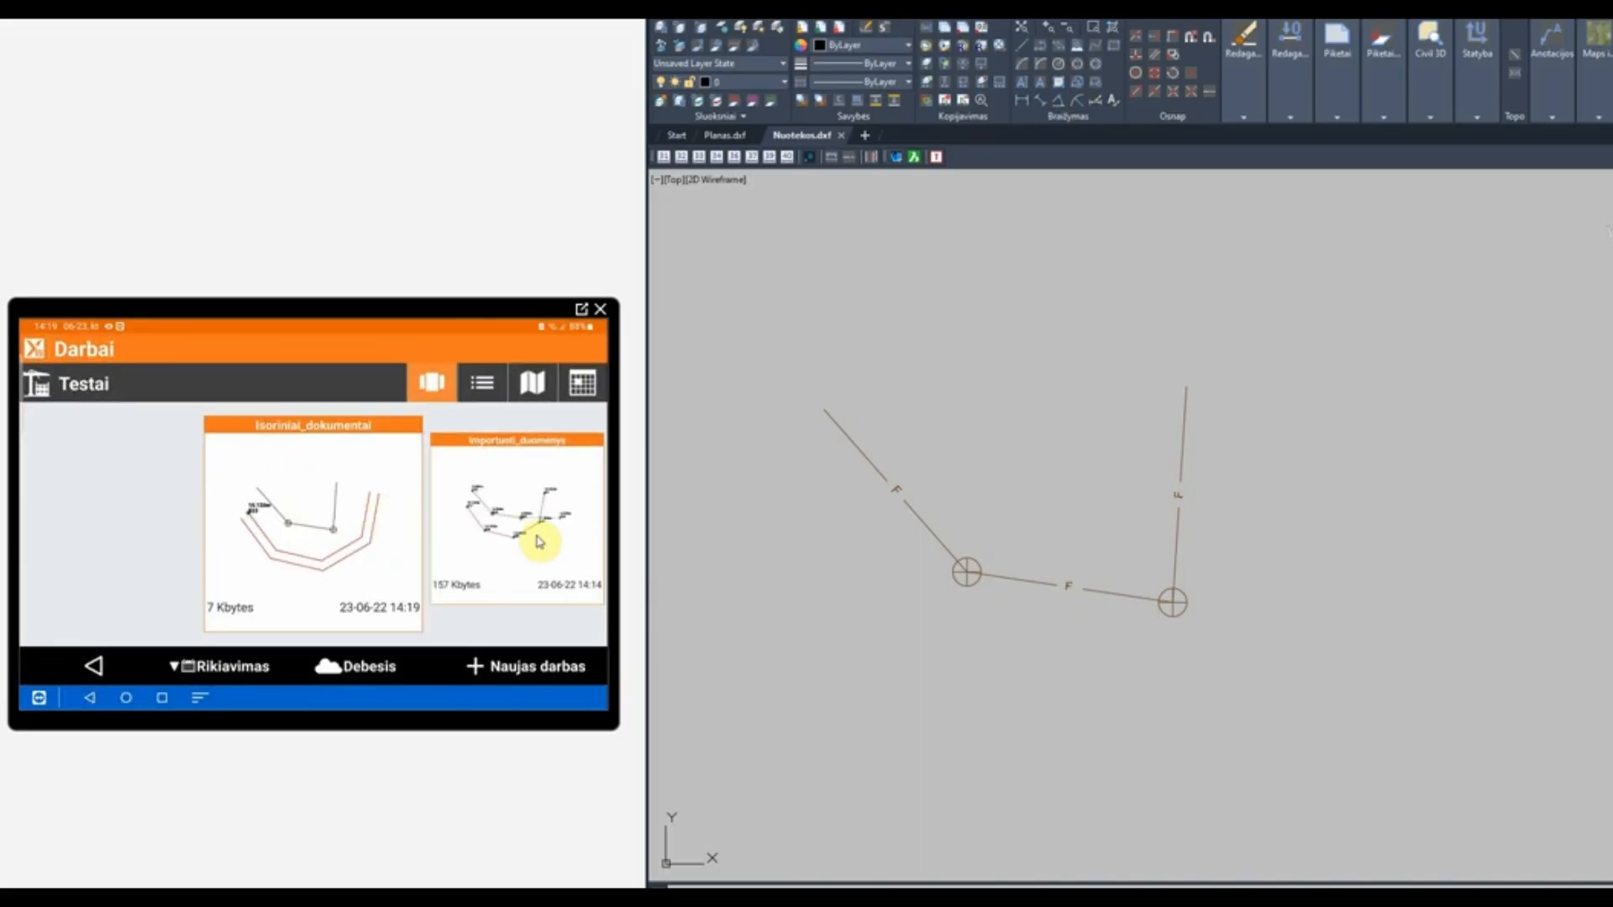
click(454, 551)
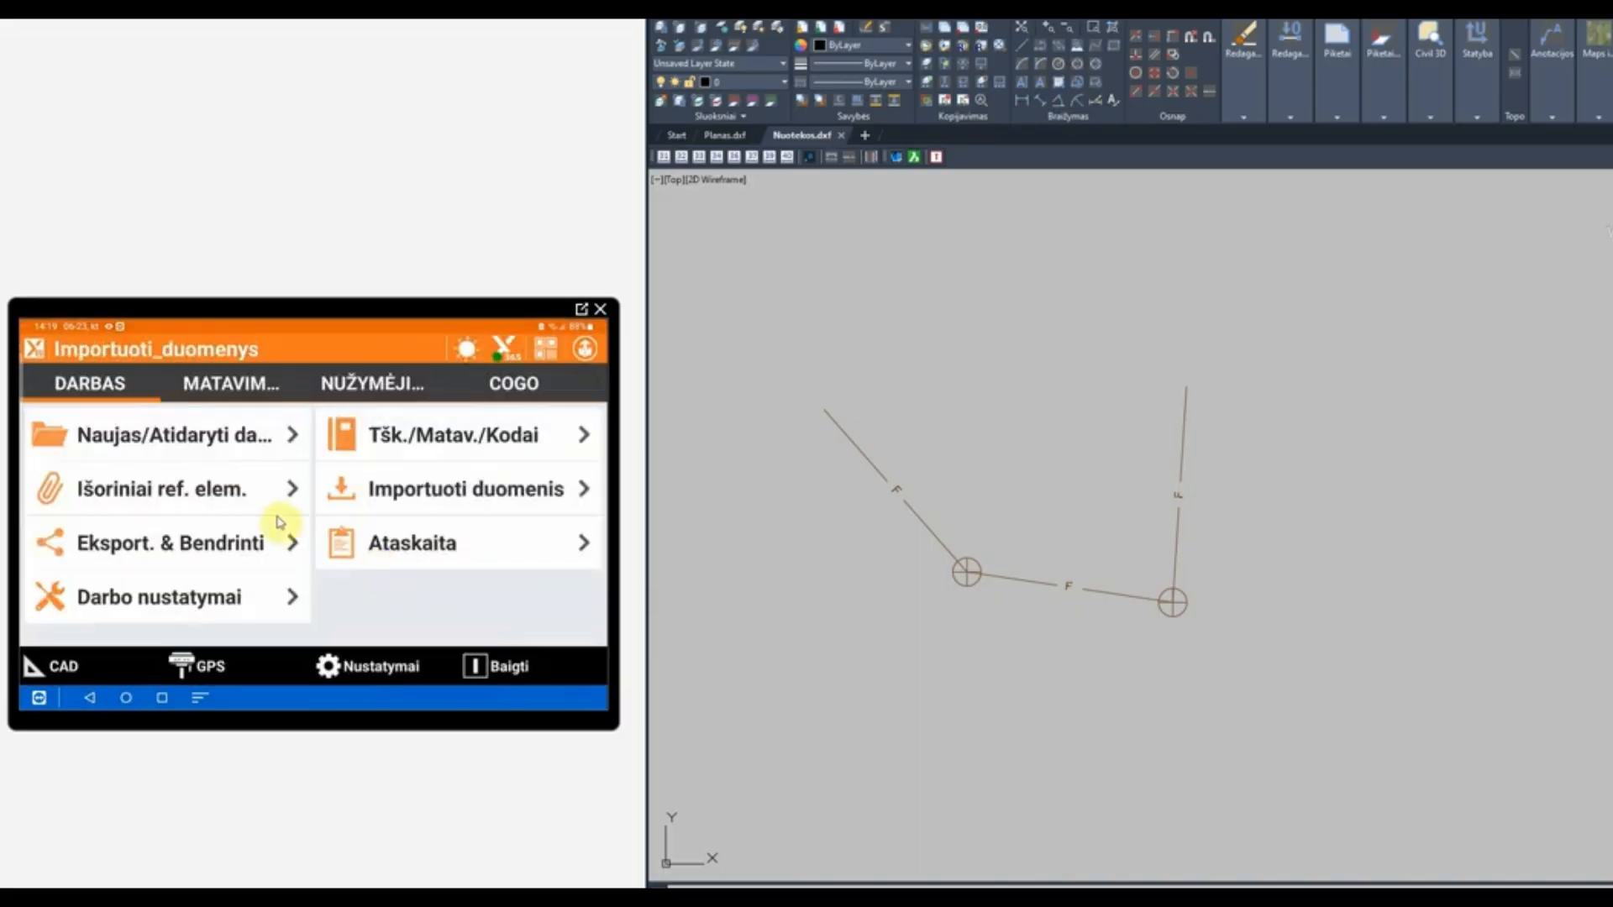
click(67, 668)
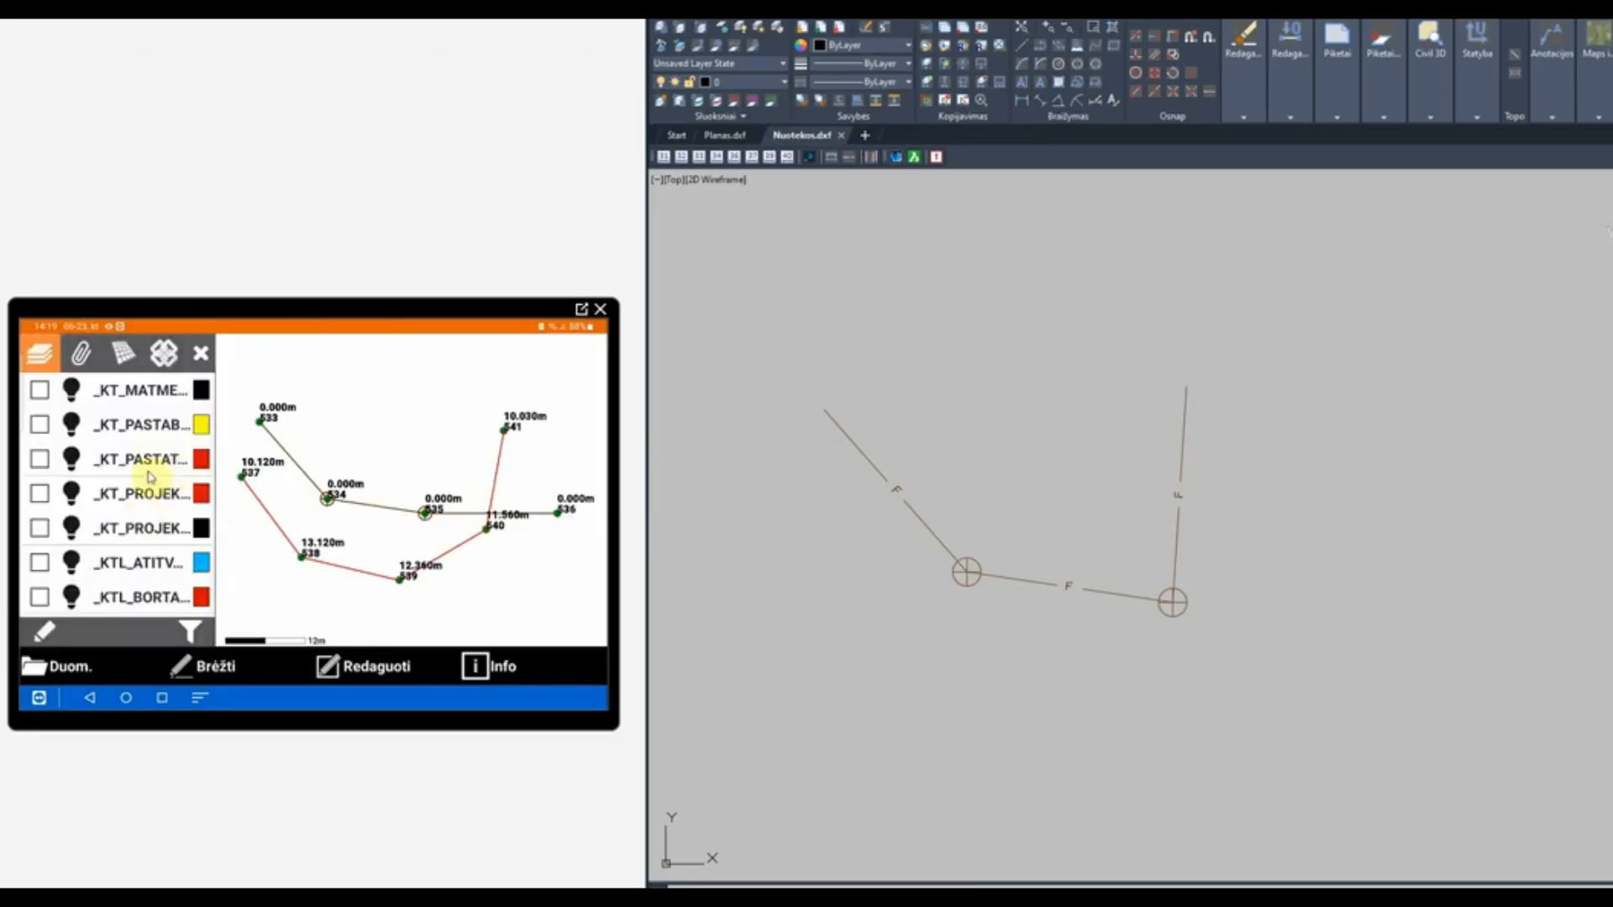
- Look through the layer list of the Importuoti_duomenys job, and close it to view the imported points and polylines
scroll(131, 514, down, 15)
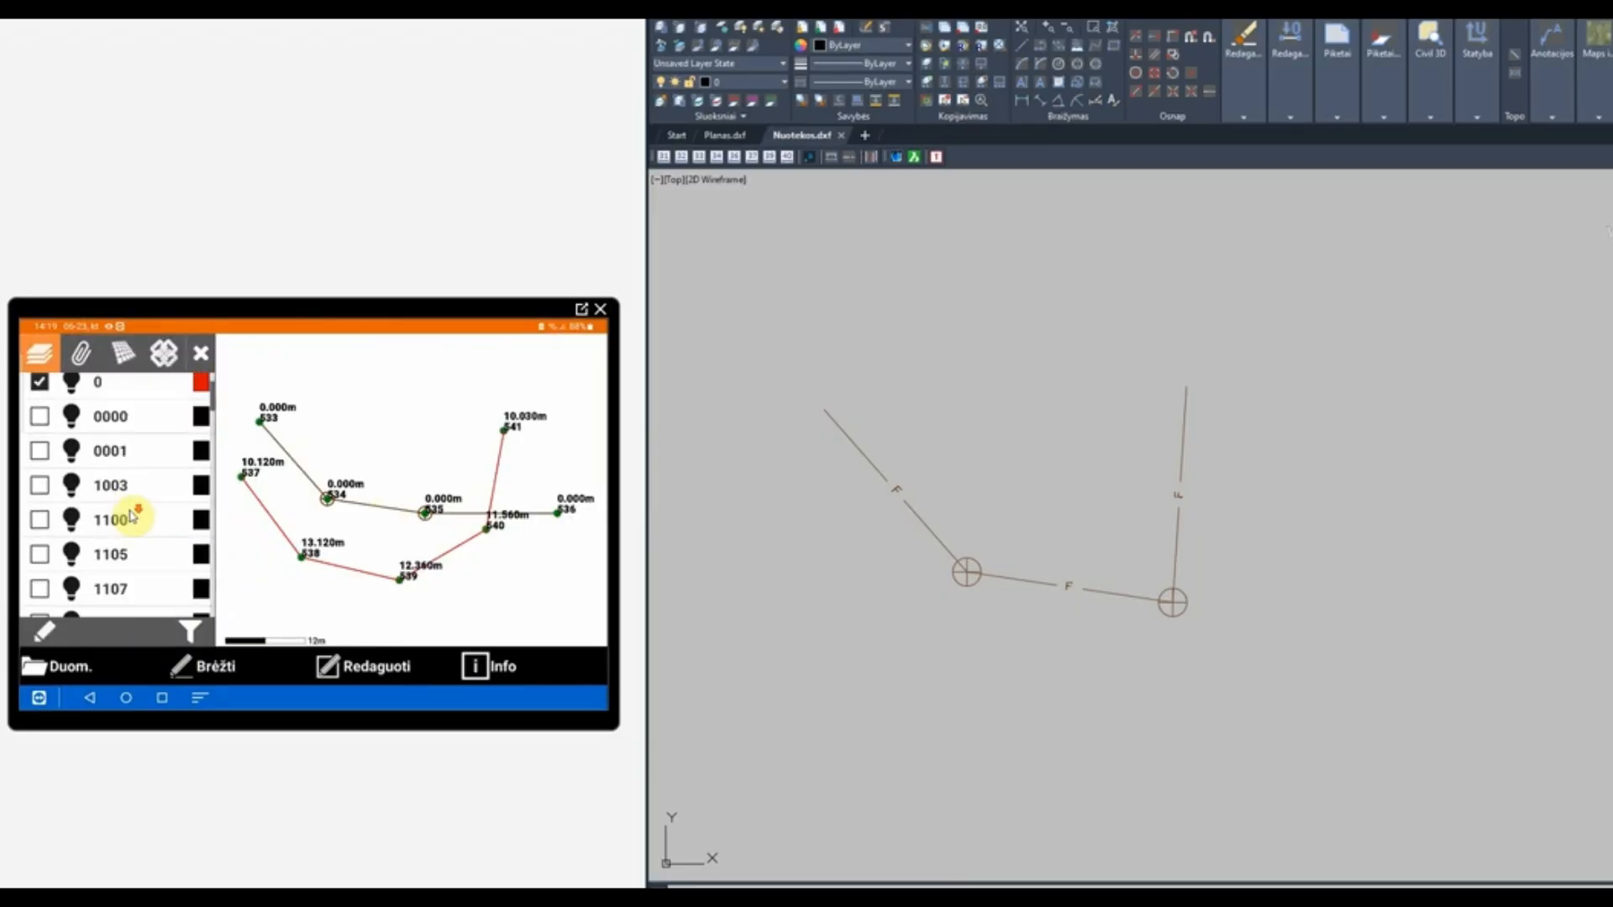
scroll(131, 514, down, 15)
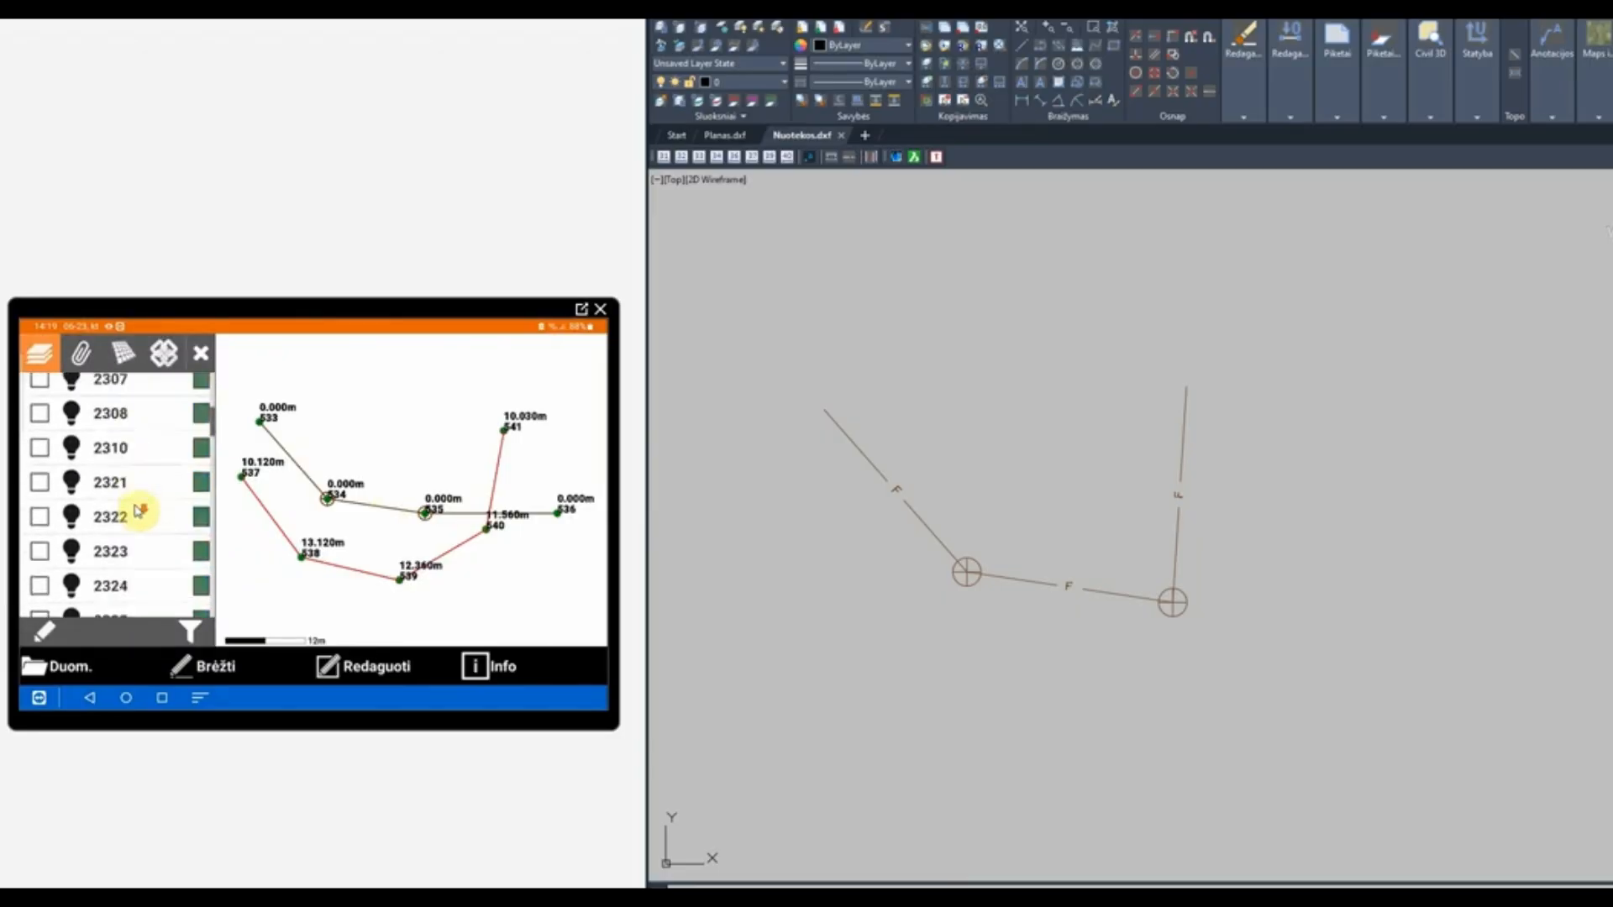
scroll(144, 507, down, 15)
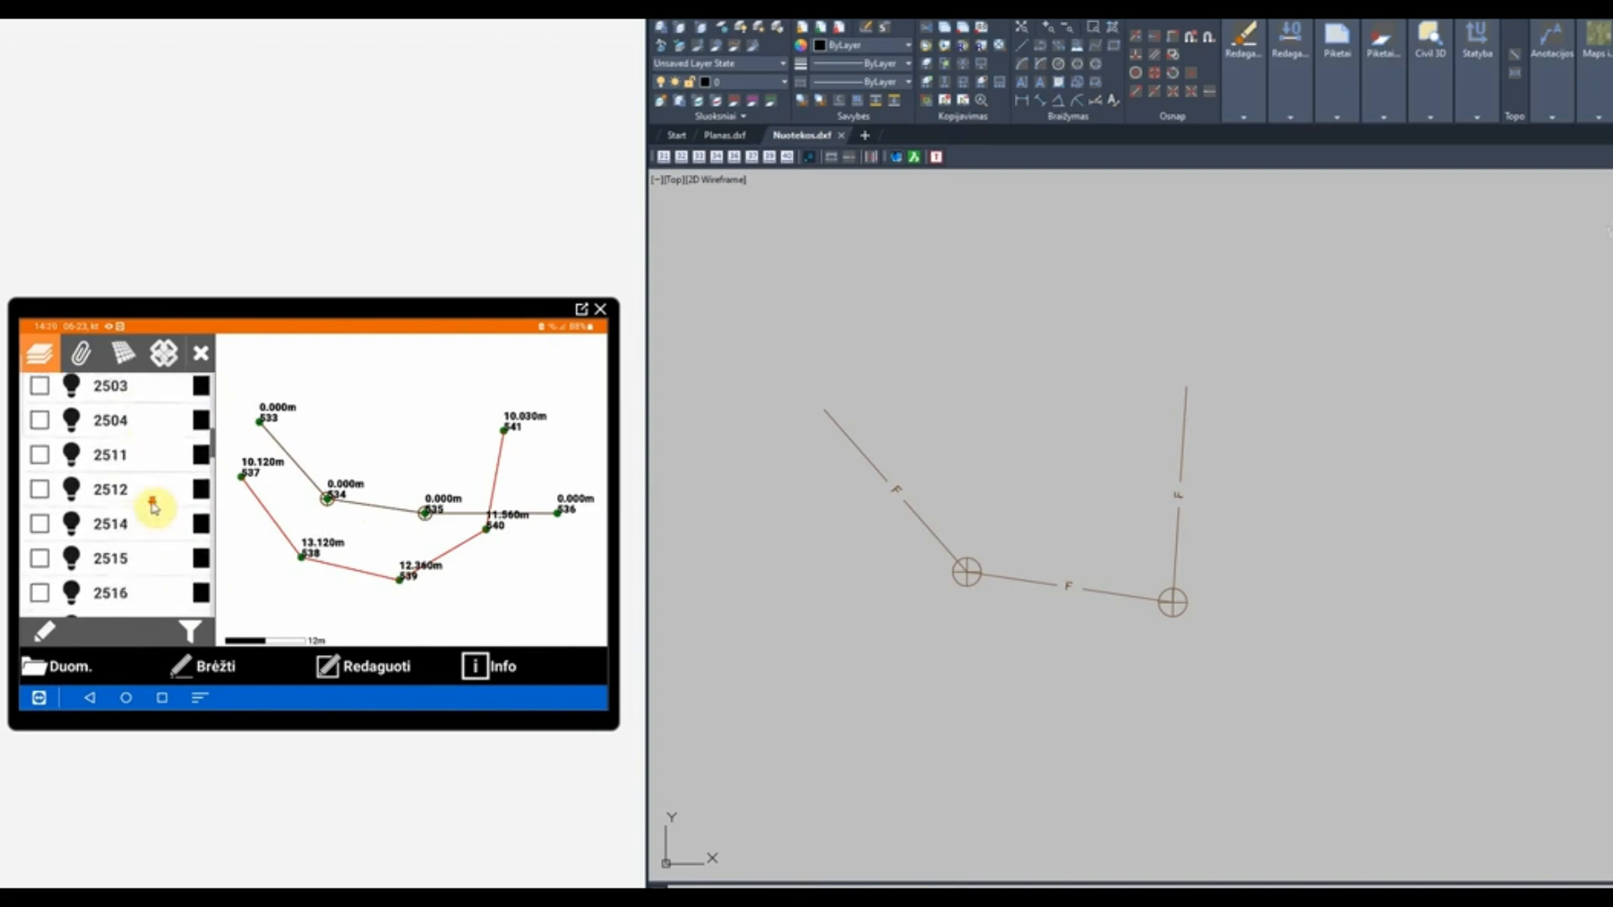
scroll(169, 508, down, 12)
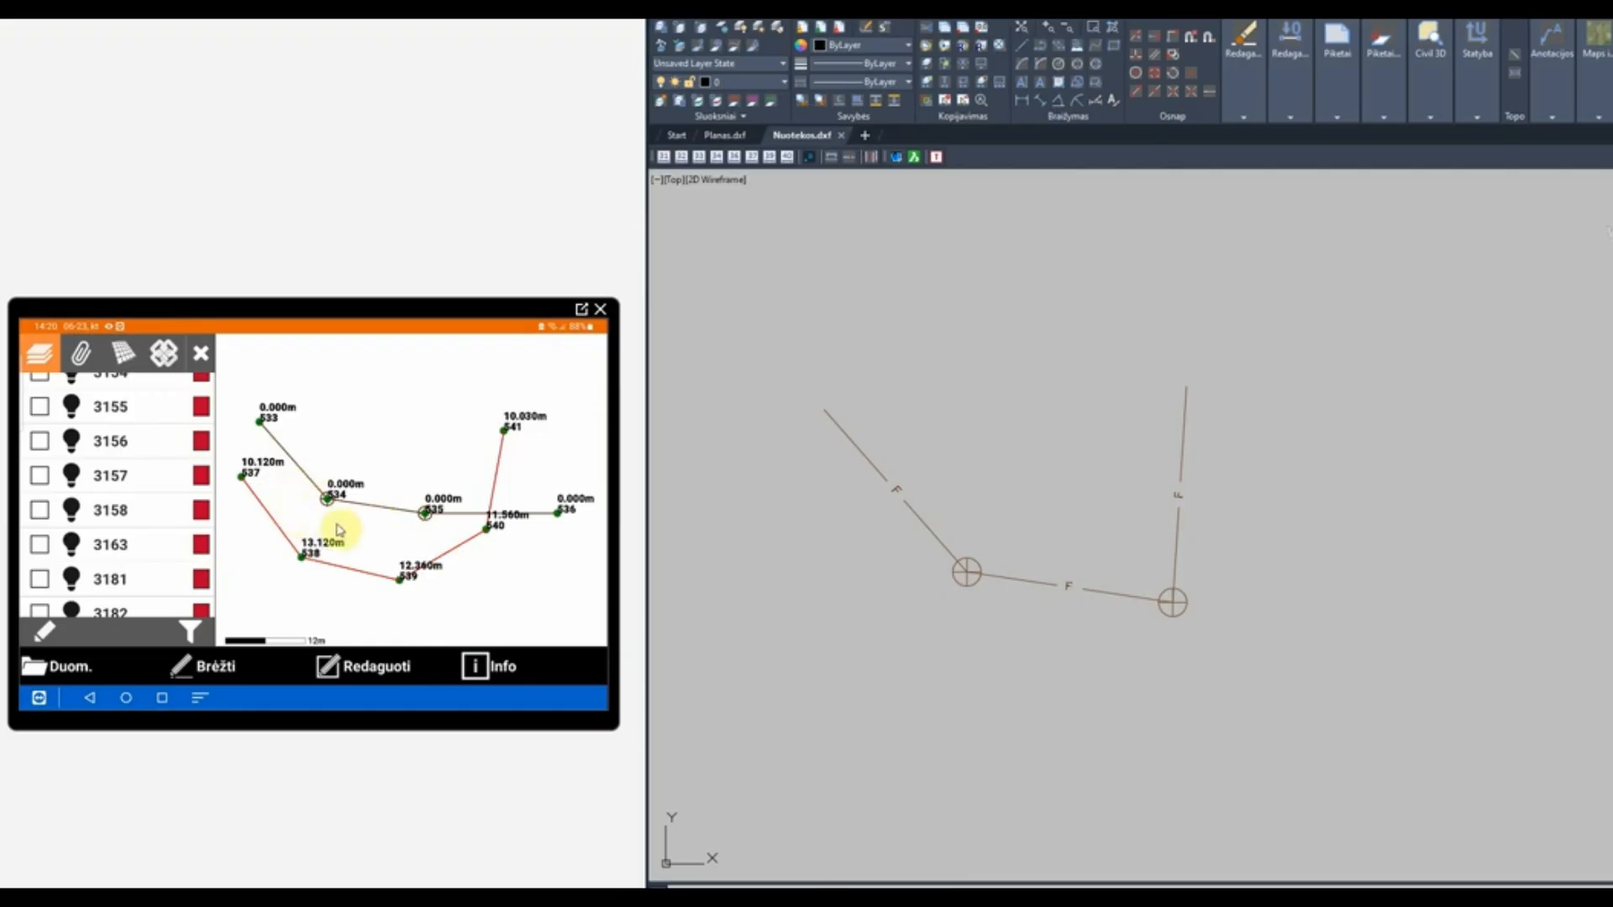
click(331, 403)
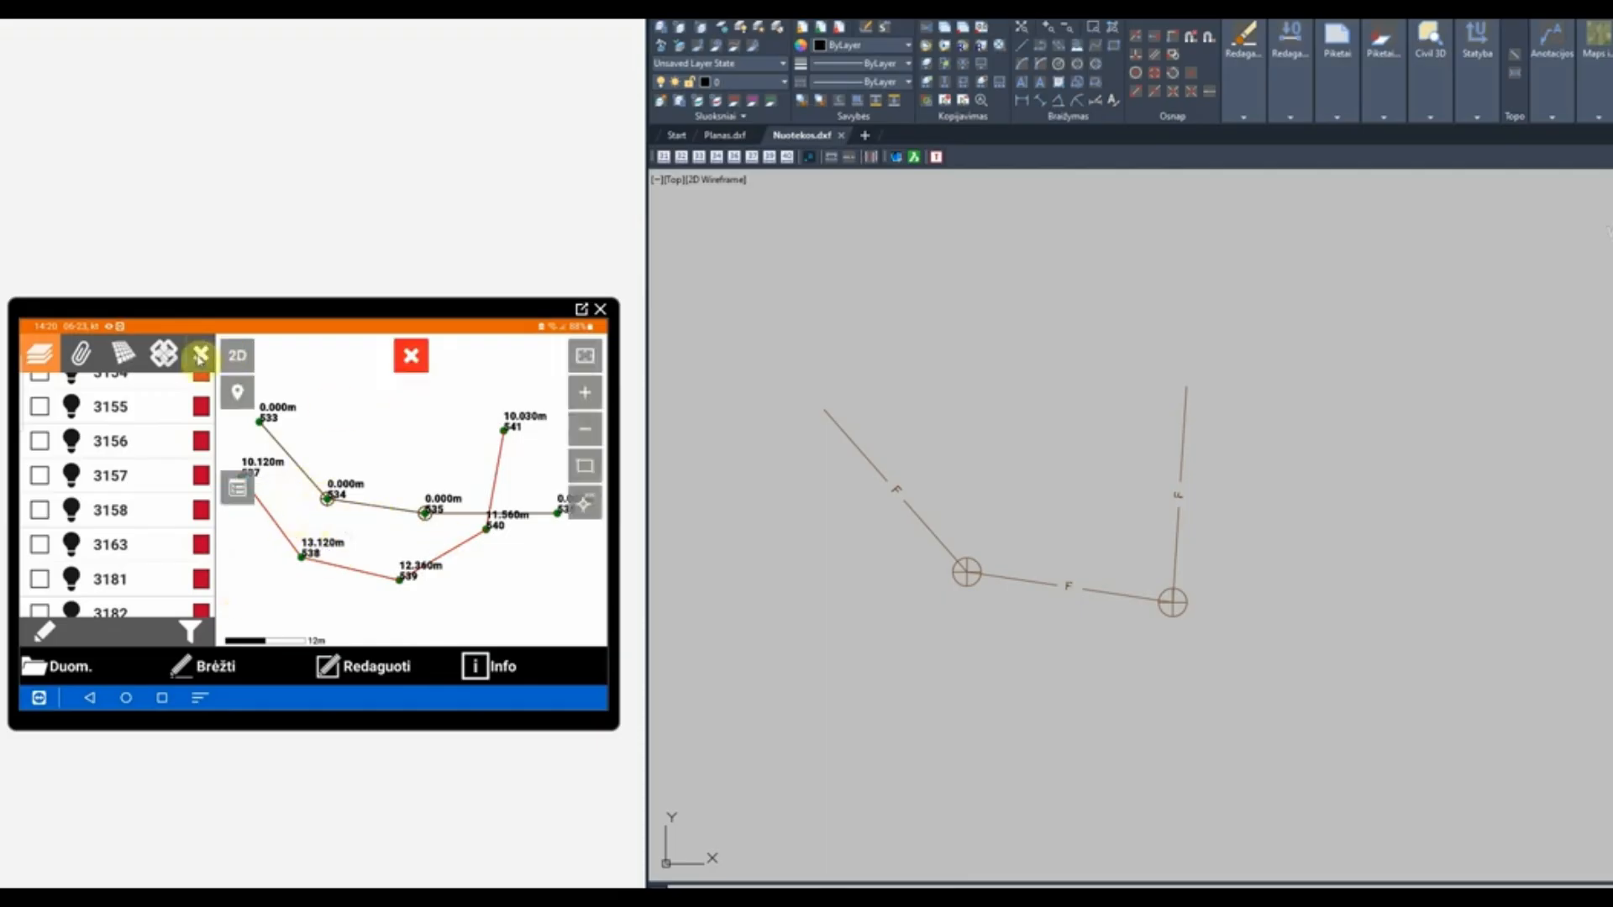
click(200, 356)
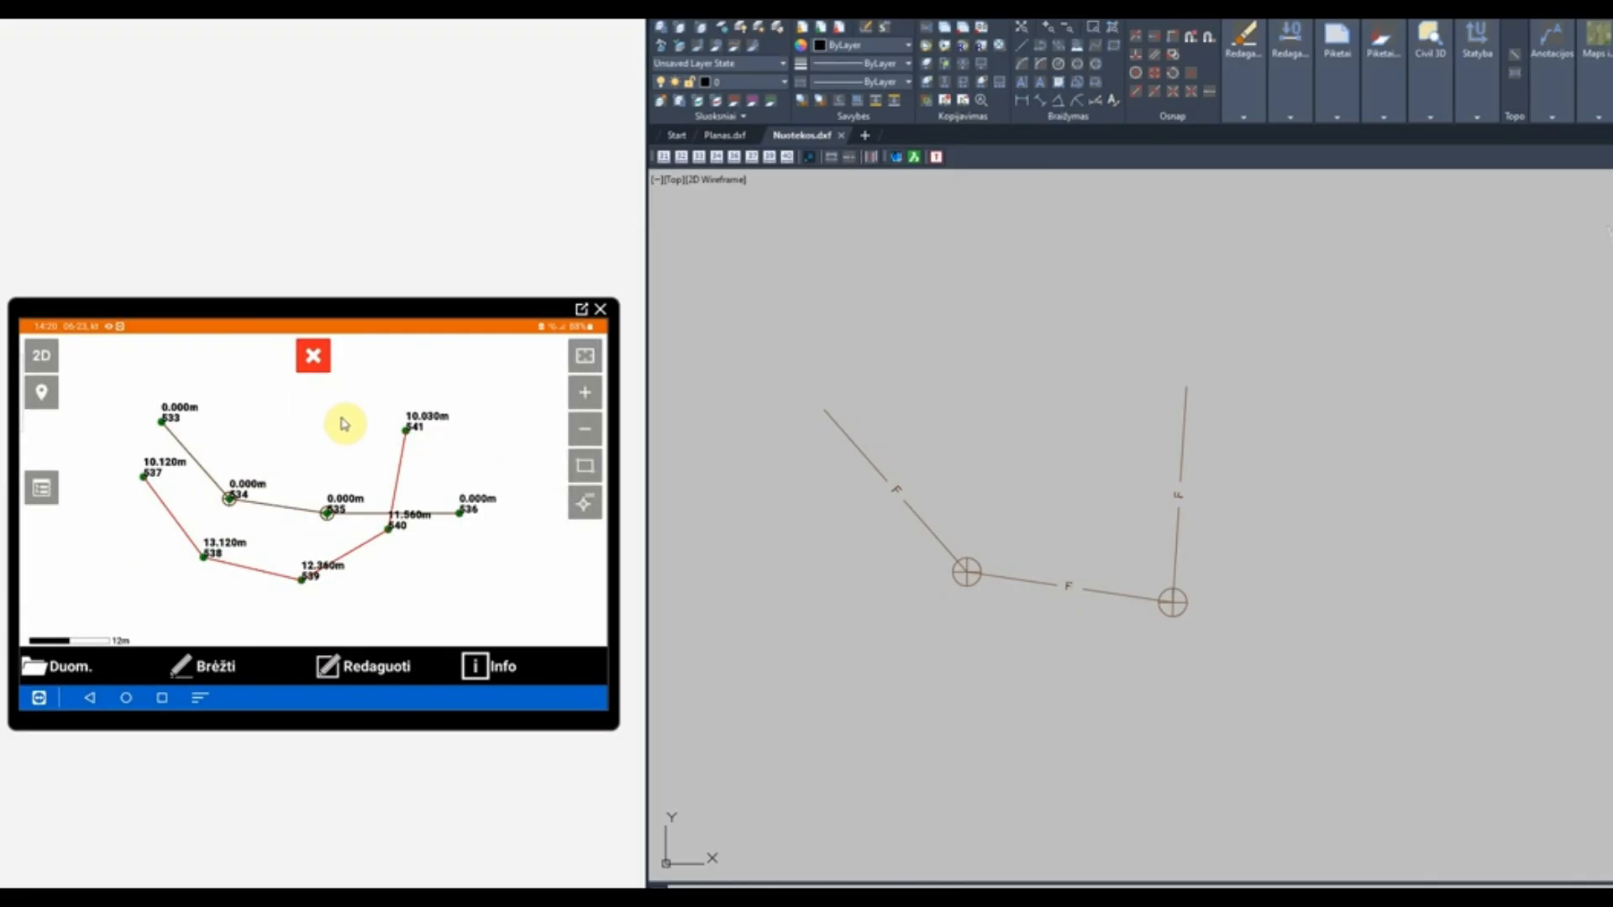
click(320, 395)
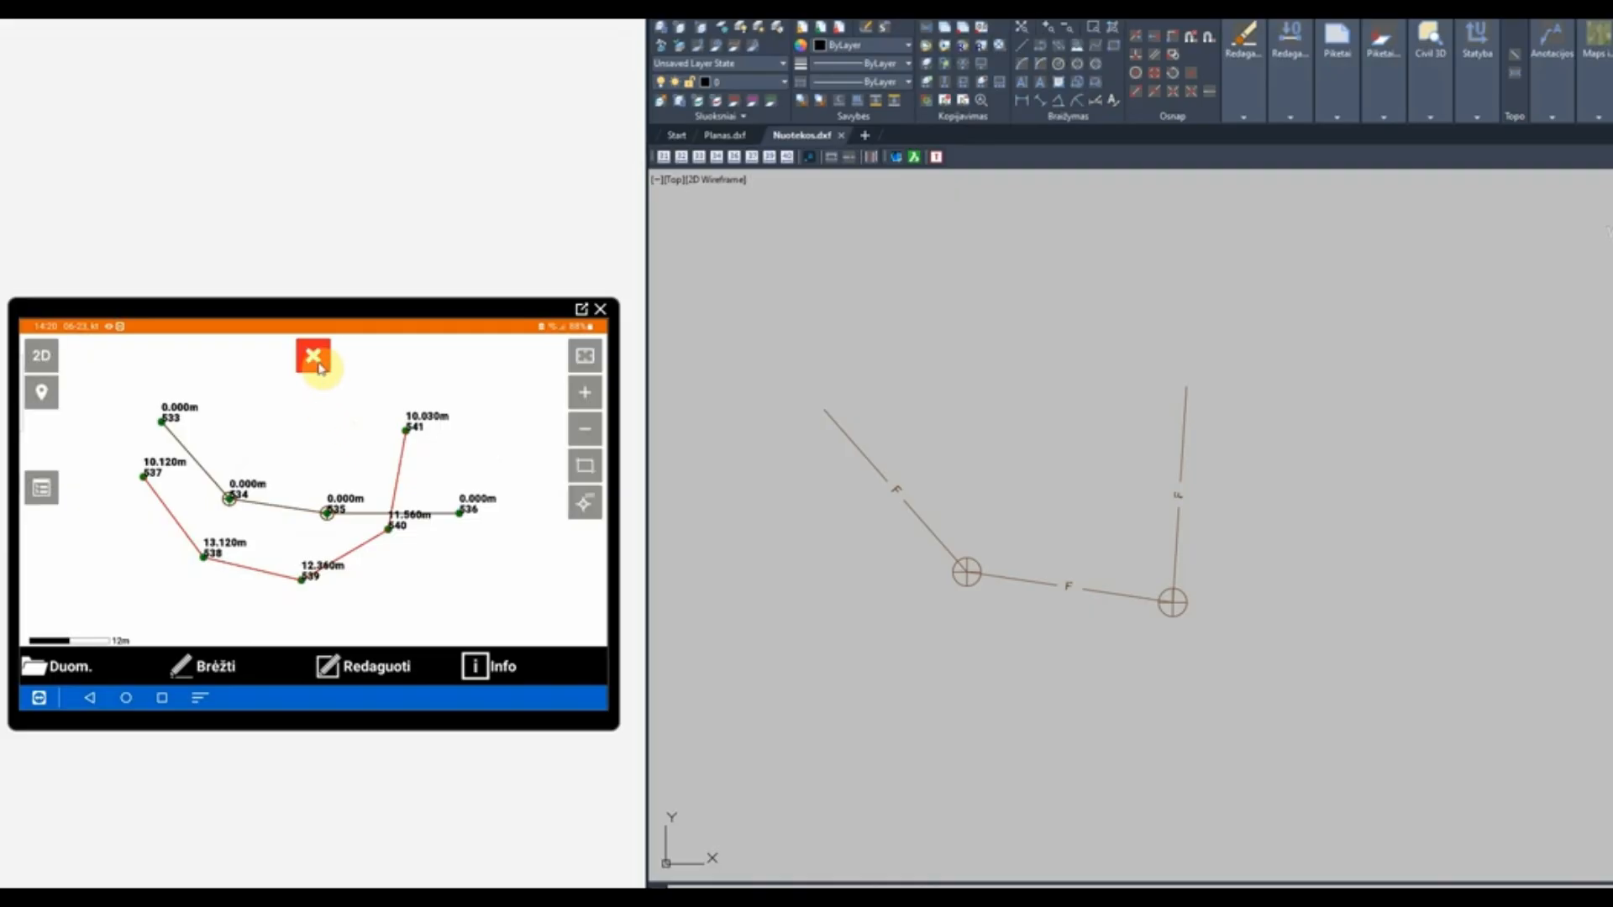